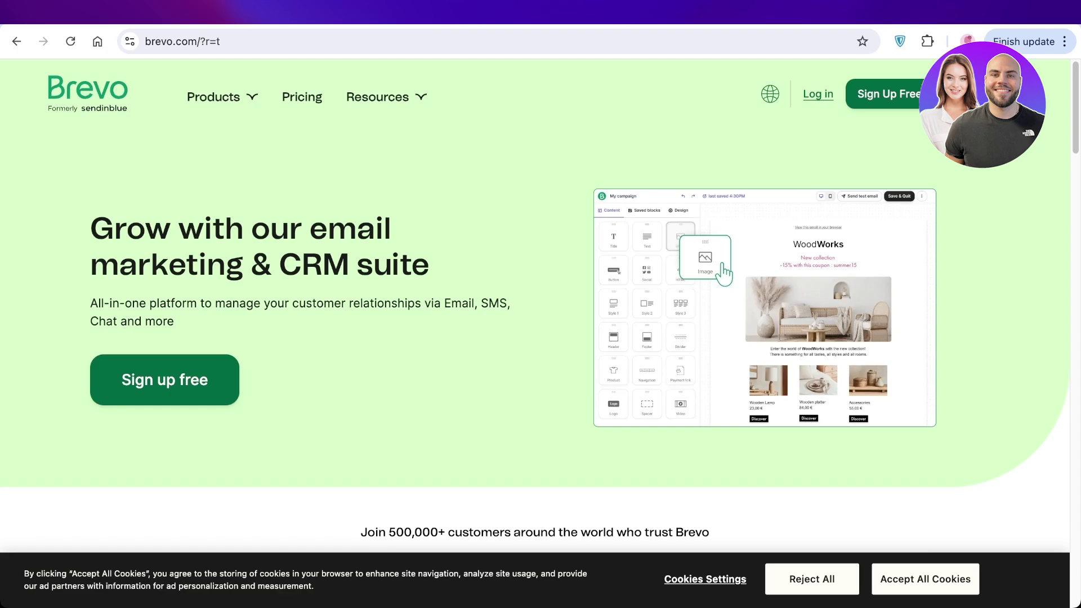
- Scroll up and down the Brevo homepage to look it over
{"action": "scroll", "coordinate": [540, 304], "scroll_direction": "down", "scroll_amount": 3}
{"action": "scroll", "coordinate": [541, 304], "scroll_direction": "up", "scroll_amount": 3}
{"action": "scroll", "coordinate": [541, 304], "scroll_direction": "down", "scroll_amount": 5}
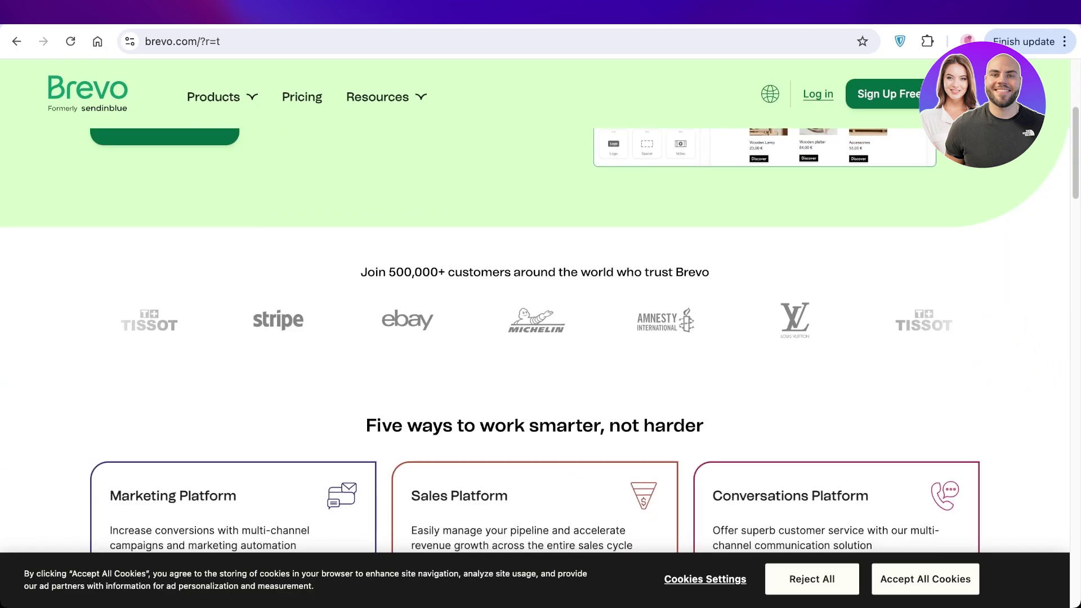
{"action": "scroll", "coordinate": [541, 304], "scroll_direction": "down", "scroll_amount": 2}
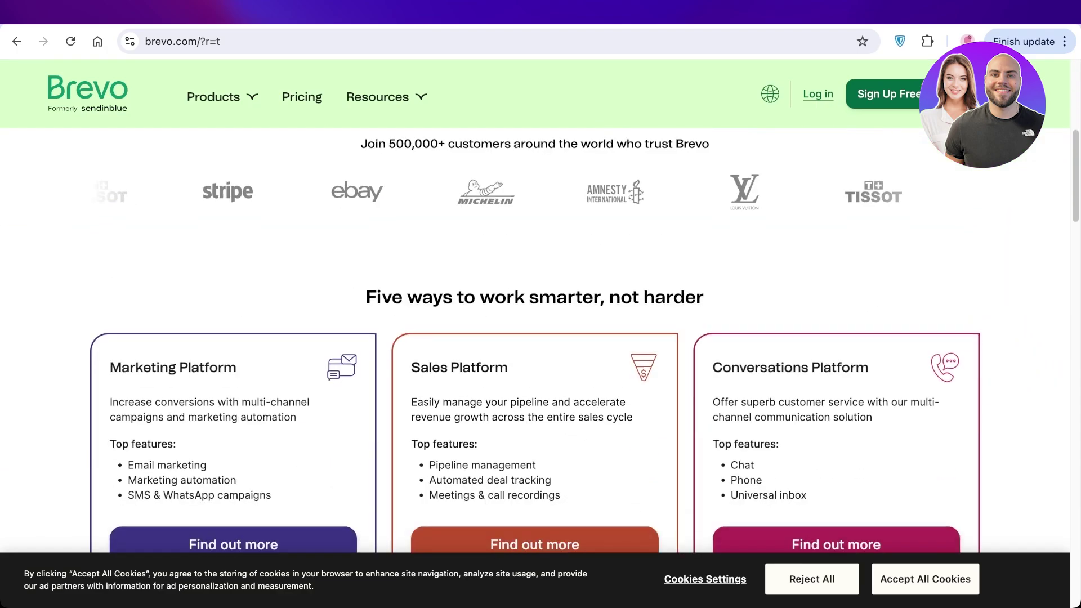
{"action": "scroll", "coordinate": [541, 304], "scroll_direction": "down", "scroll_amount": 1}
{"action": "scroll", "coordinate": [540, 304], "scroll_direction": "down", "scroll_amount": 1}
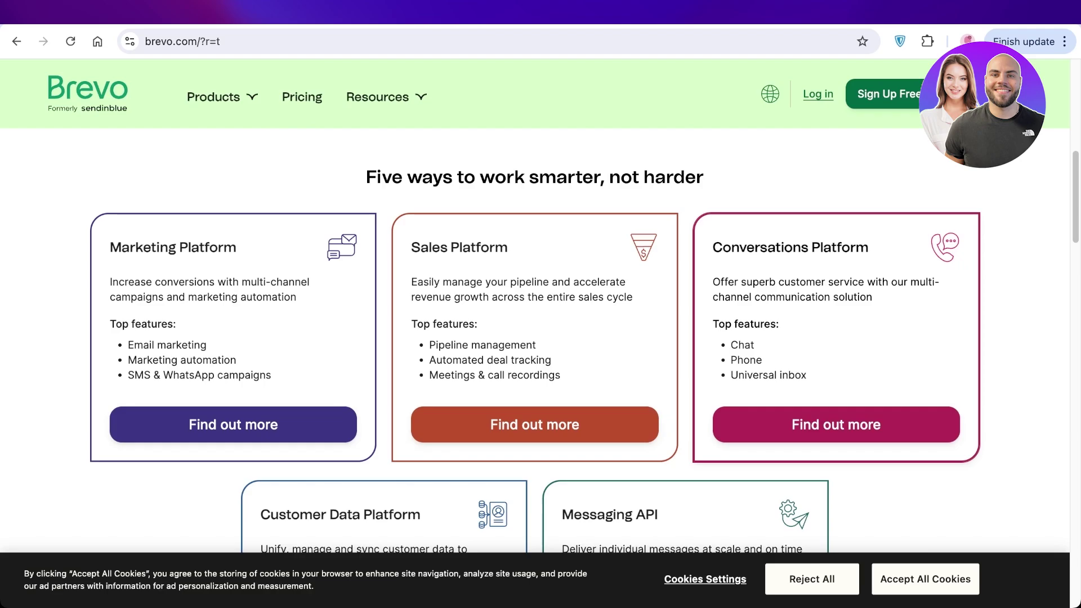
{"action": "scroll", "coordinate": [540, 304], "scroll_direction": "up", "scroll_amount": 1}
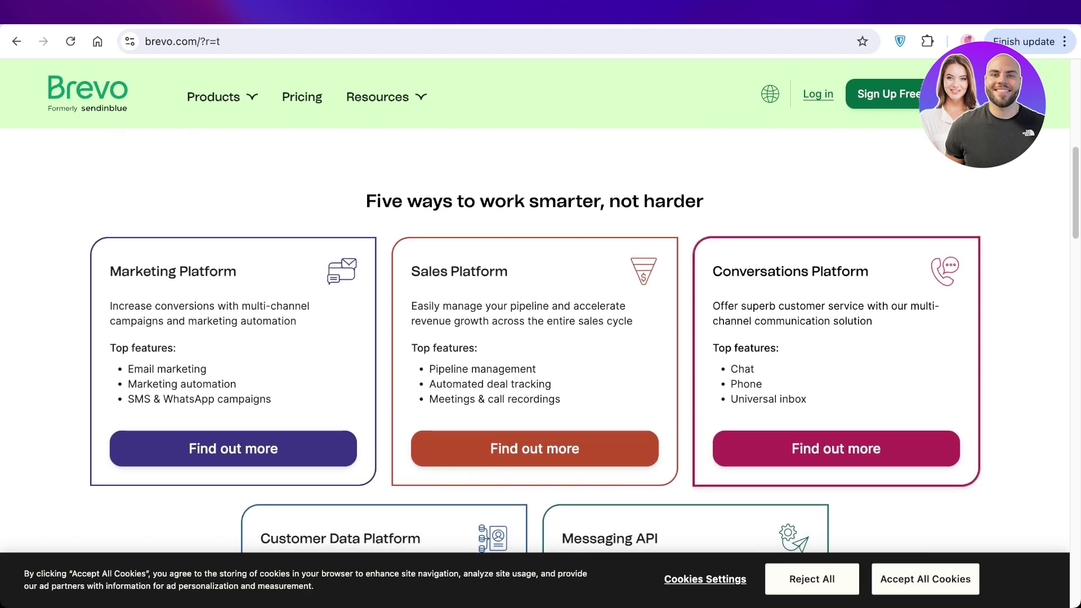
{"action": "scroll", "coordinate": [541, 304], "scroll_direction": "down", "scroll_amount": 10}
{"action": "scroll", "coordinate": [541, 304], "scroll_direction": "up", "scroll_amount": 15}
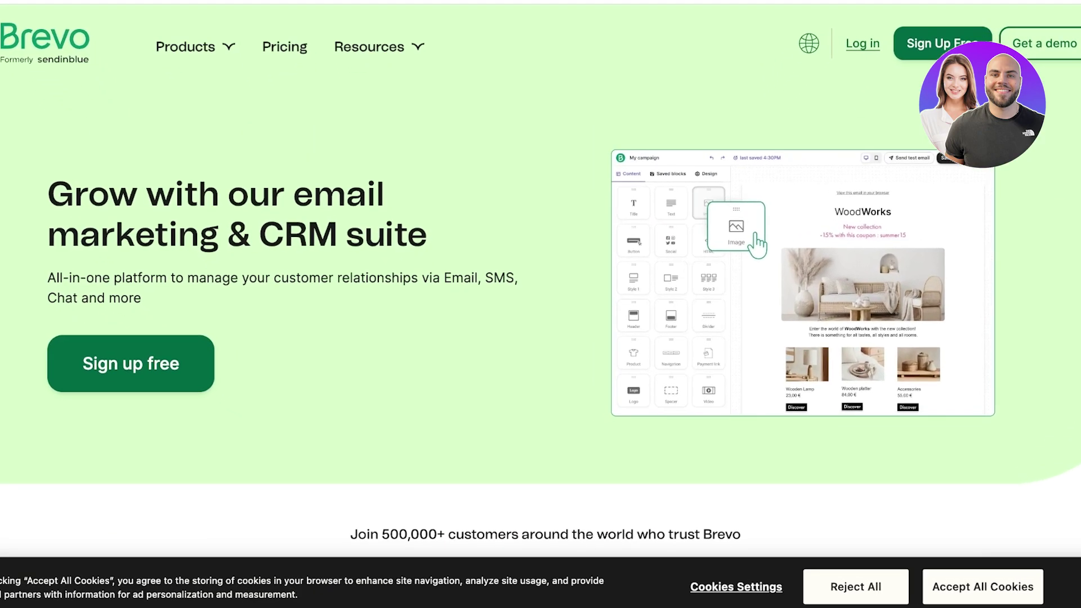
- Sign up for a free Brevo account with an email address and password, then open a new tab
{"action": "left_click", "coordinate": [934, 43]}
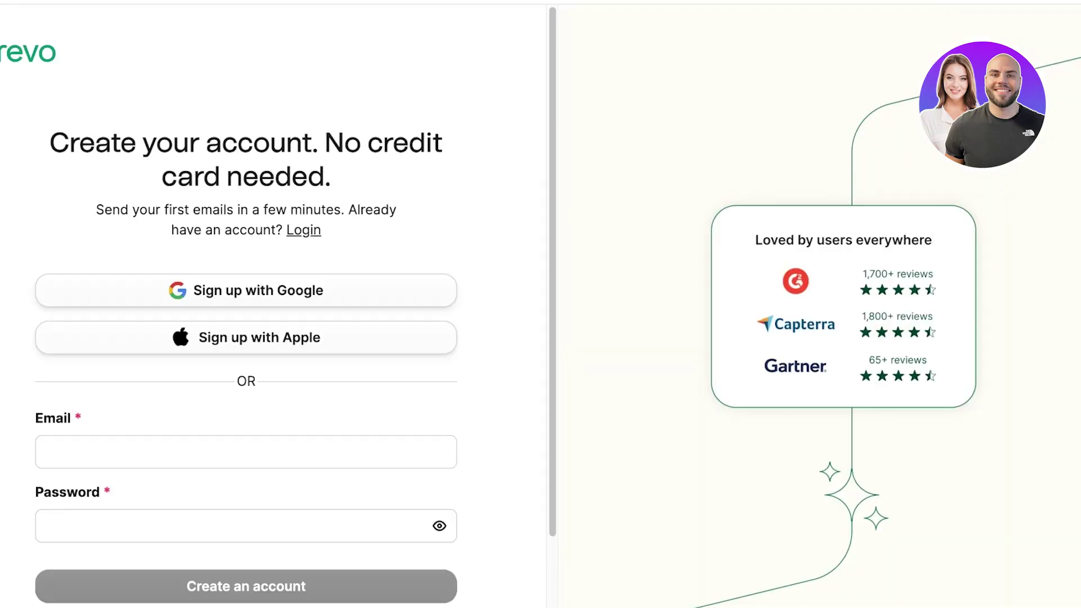
{"action": "left_click", "coordinate": [169, 414]}
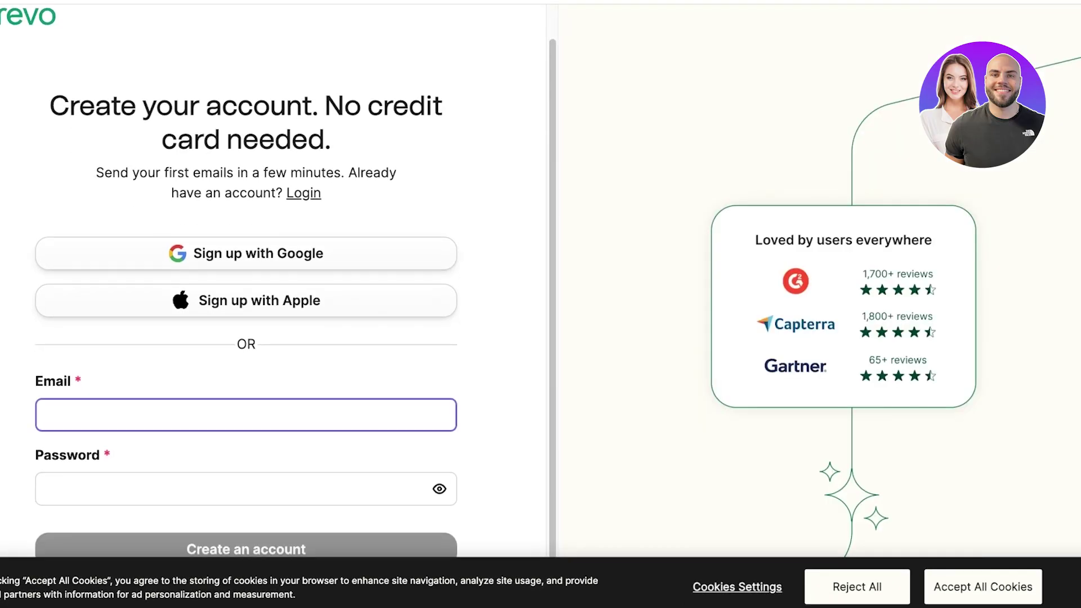
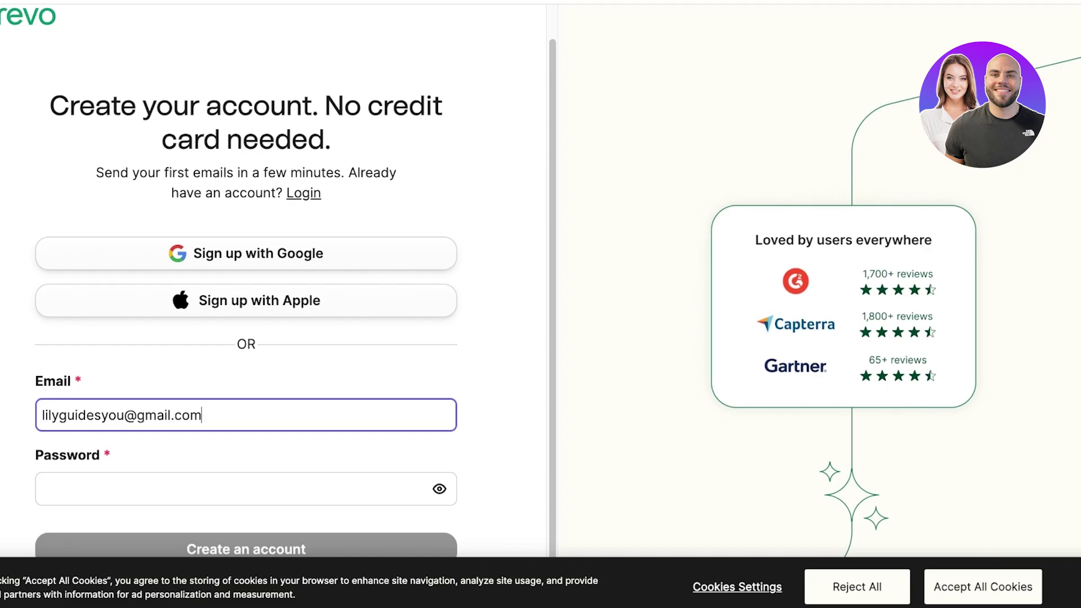
{"action": "left_click", "coordinate": [45, 489]}
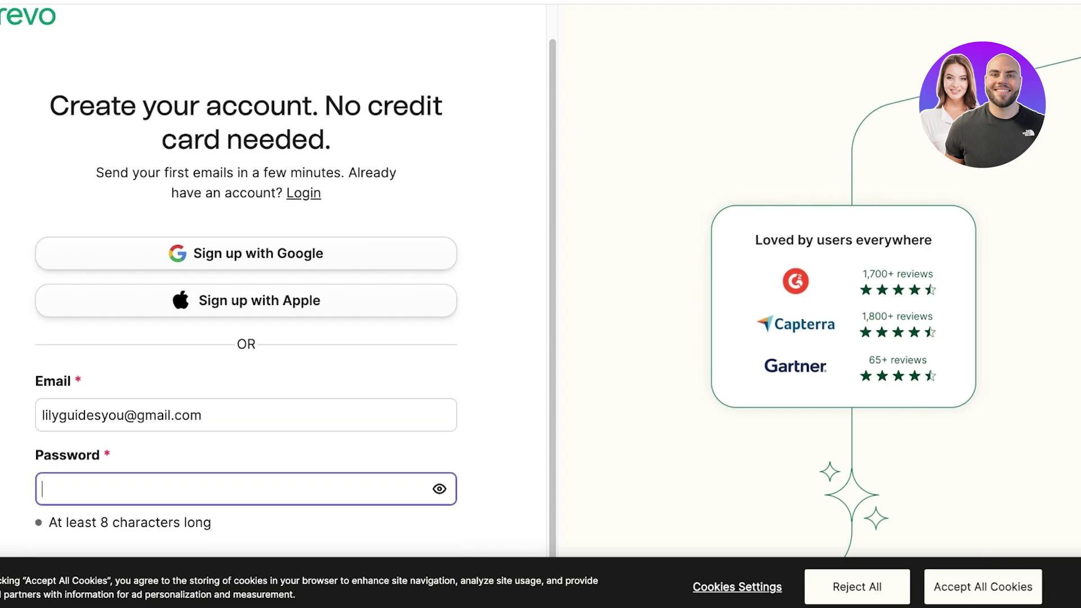
{"action": "type", "text": "•••••••••"}
{"action": "key", "text": "Return"}
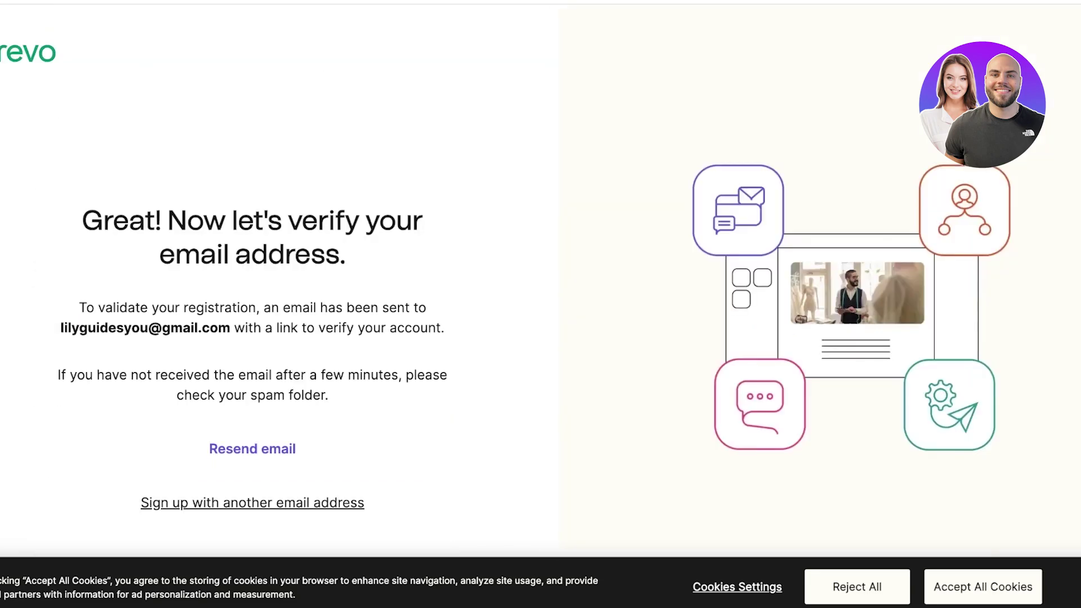
{"action": "key", "text": "ctrl+t"}
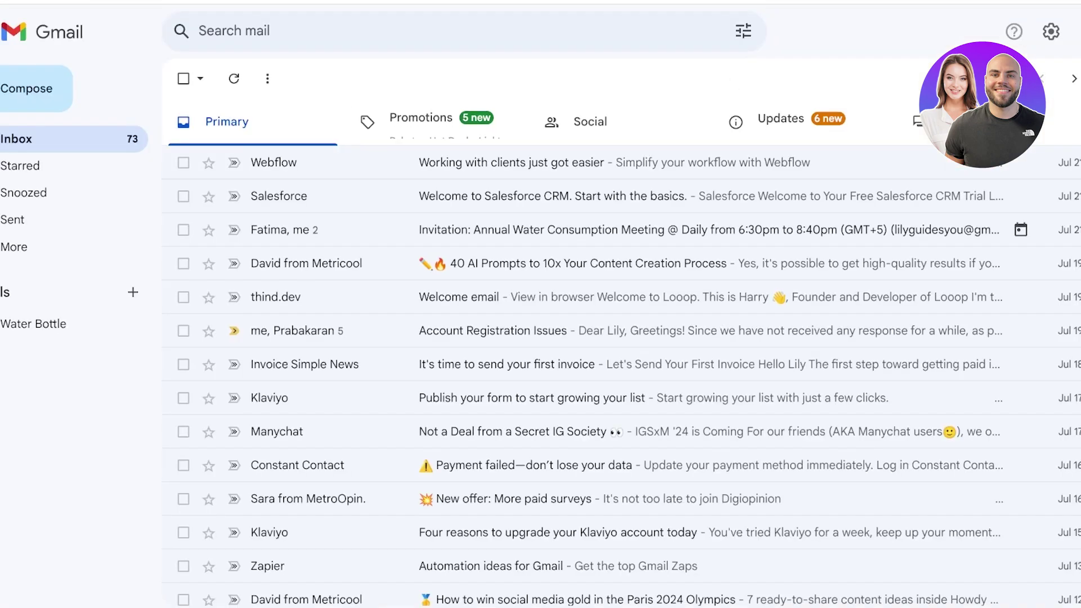
- Open Brevo's 'Complete your registration' email from Gmail's Updates category
{"action": "left_click", "coordinate": [781, 121]}
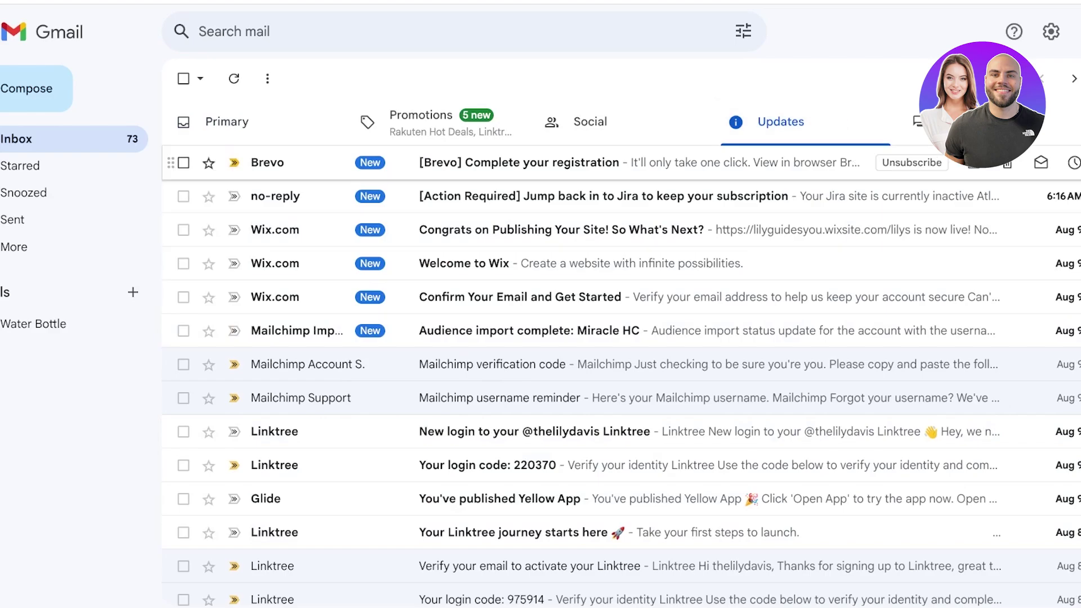
{"action": "left_click", "coordinate": [507, 163]}
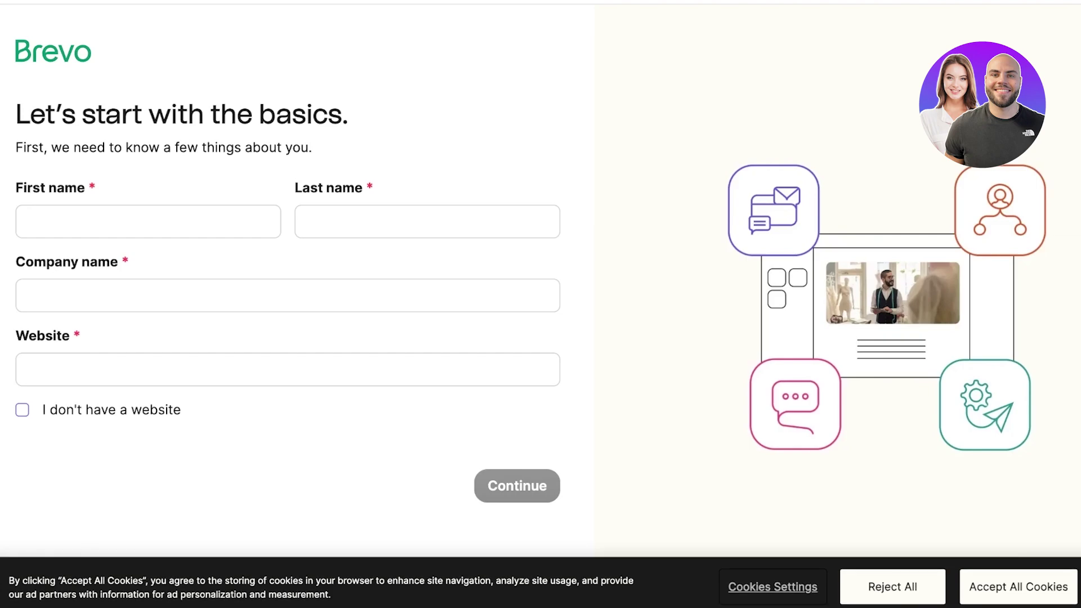
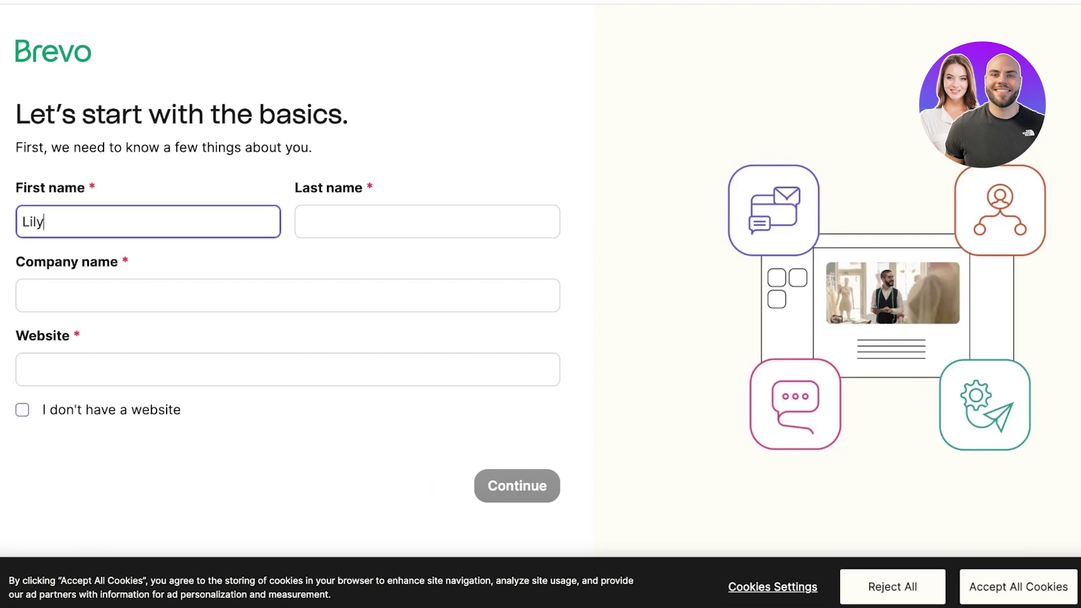
- Enter the owner's first and last name and the company name 'Lilys'
{"action": "key", "text": "Tab"}
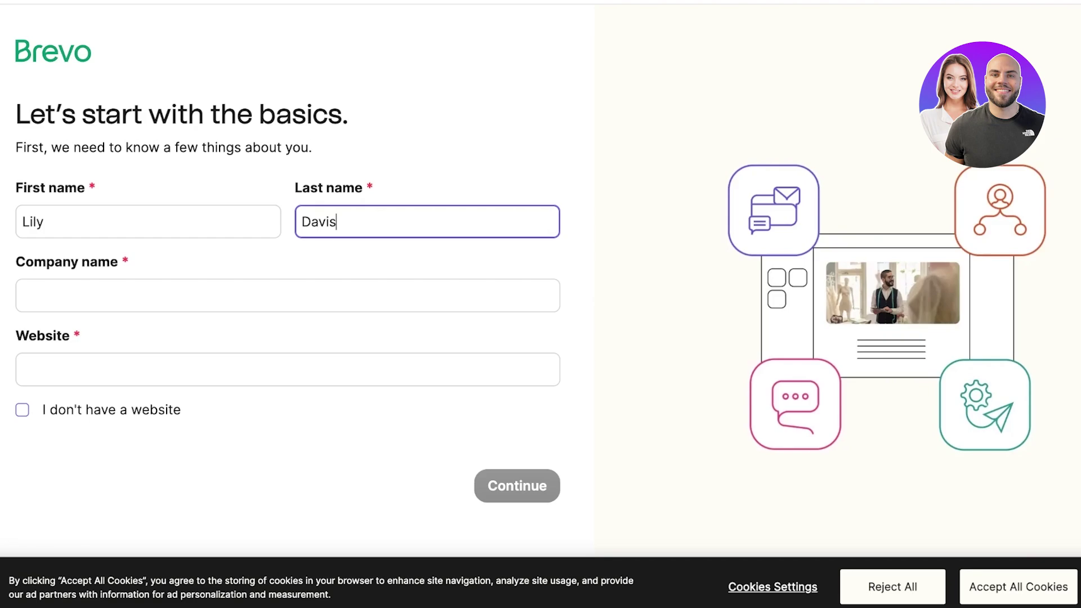
{"action": "key", "text": "Tab"}
{"action": "type", "text": "LILYS"}
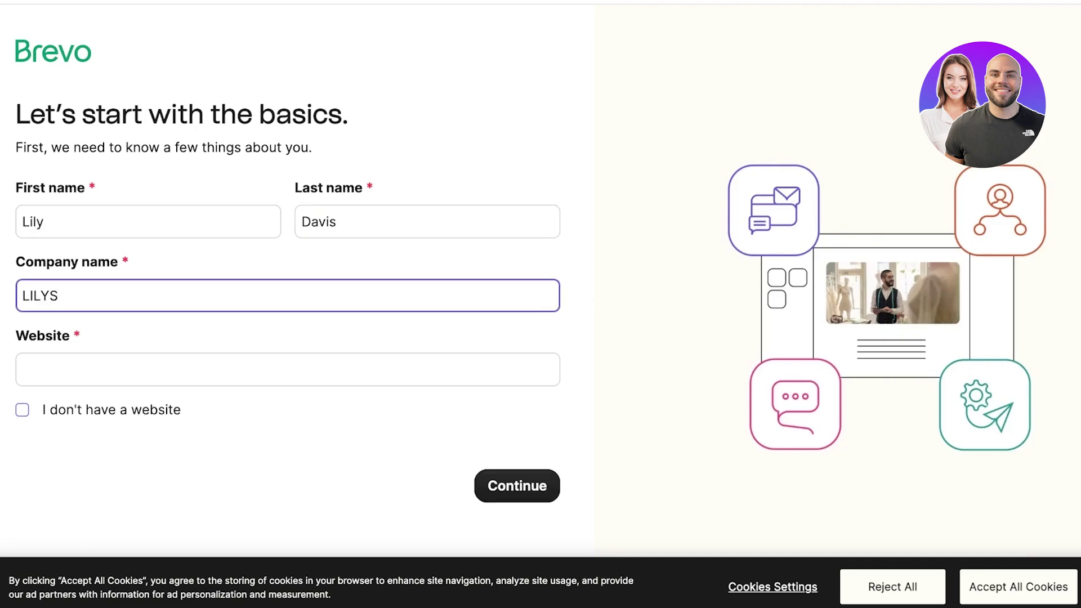
{"action": "key", "text": "BackSpace"}
{"action": "key", "text": "BackSpace"}
{"action": "key", "text": "BackSpace"}
{"action": "key", "text": "BackSpace"}
{"action": "type", "text": "ilys"}
{"action": "key", "text": "Tab"}
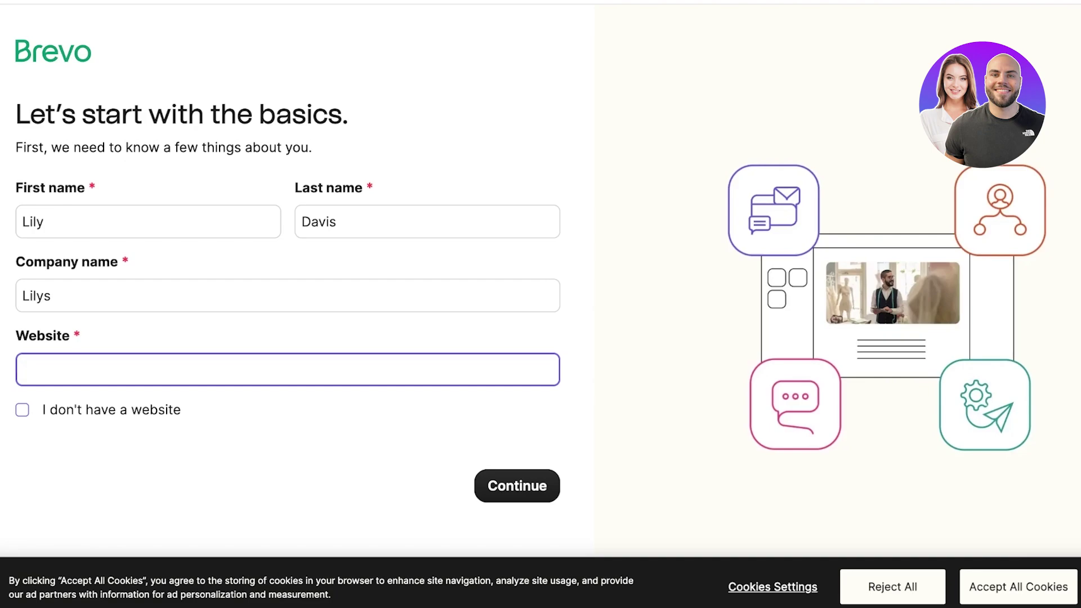
- Leave the no-website option unticked and view the Shopify store in a new tab for its address
{"action": "key", "text": "Tab"}
{"action": "key", "text": "space"}
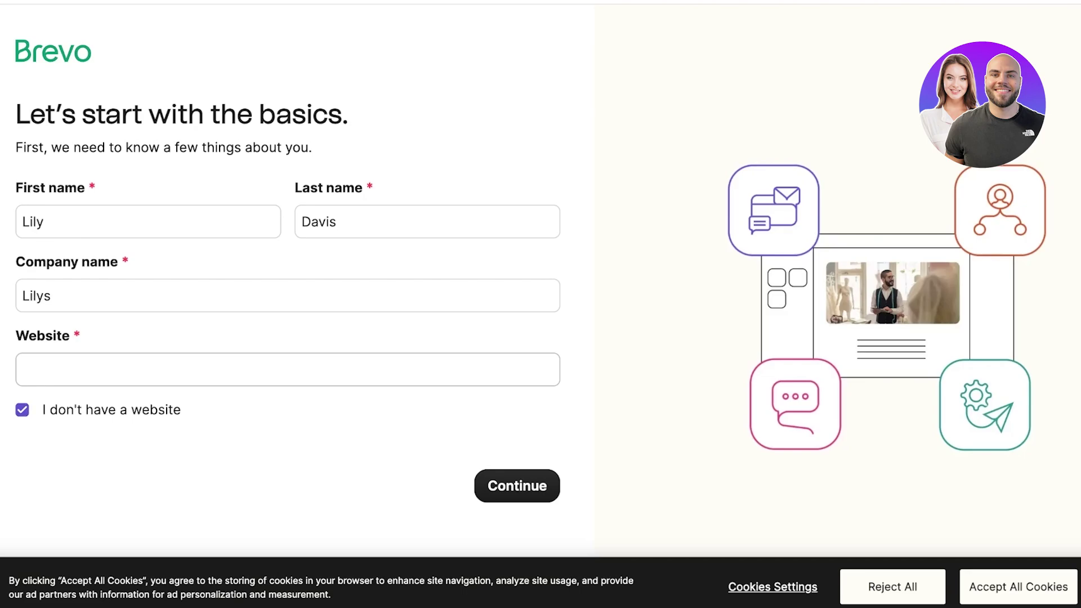
{"action": "key", "text": "space"}
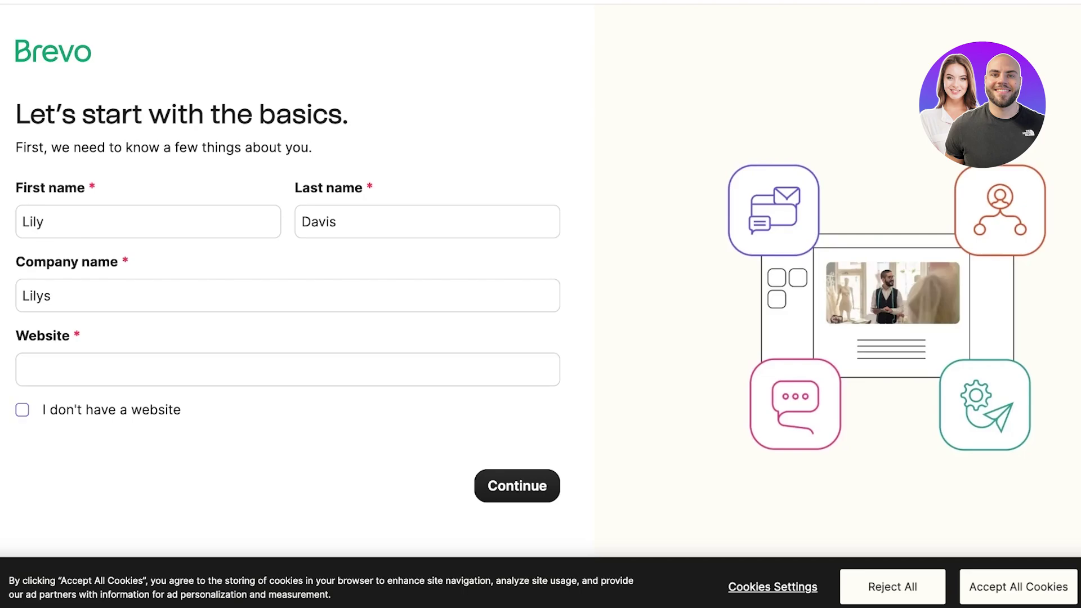
{"action": "key", "text": "ctrl+t"}
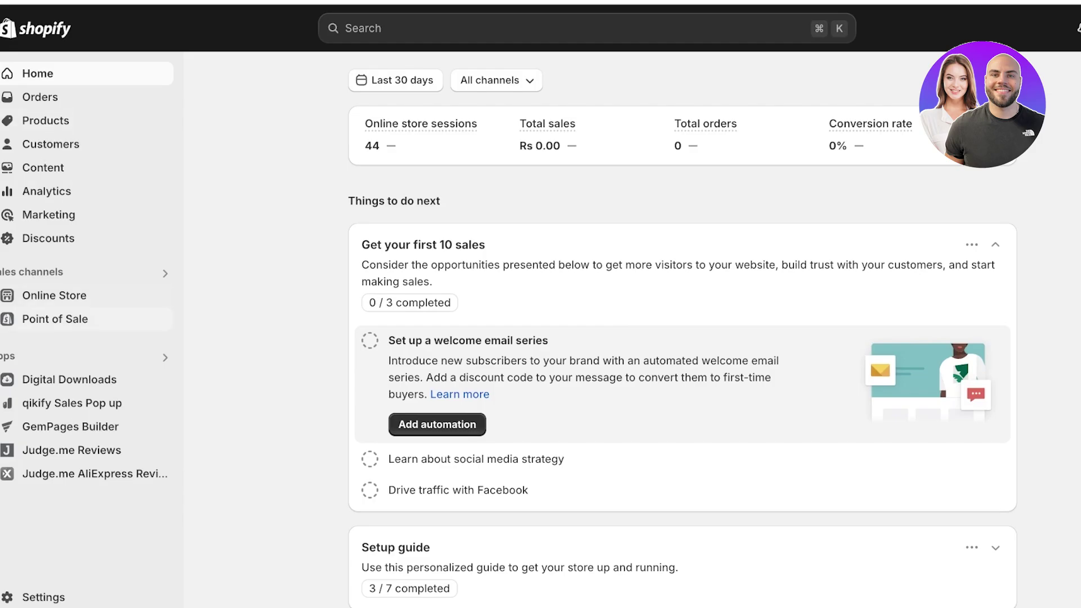
{"action": "left_click", "coordinate": [163, 296]}
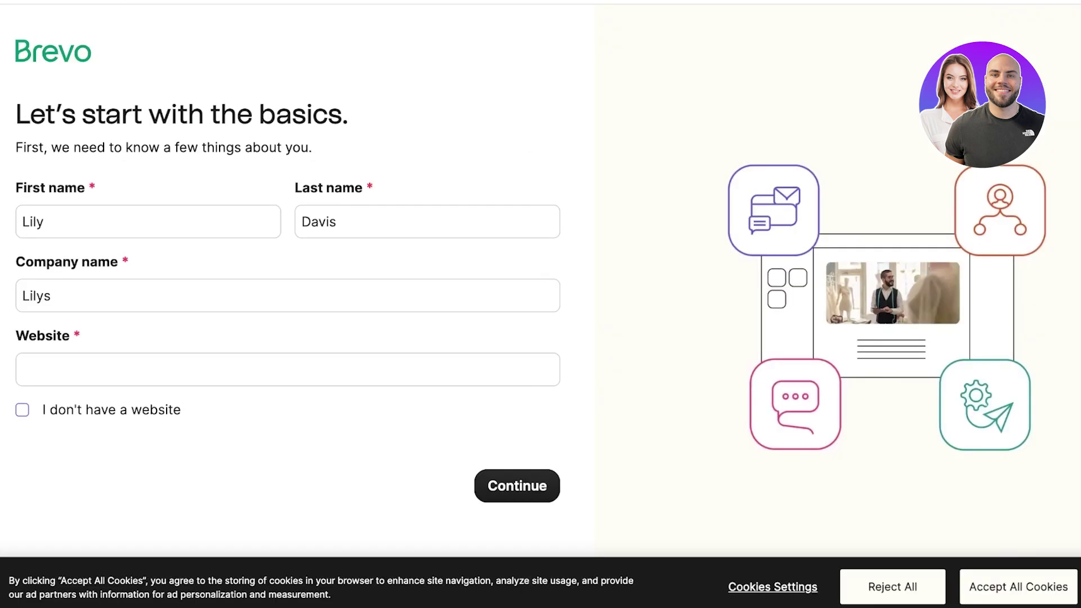
- Paste the myshopify store URL as the website, submit, and decline connecting Shopify
{"action": "left_click", "coordinate": [287, 369]}
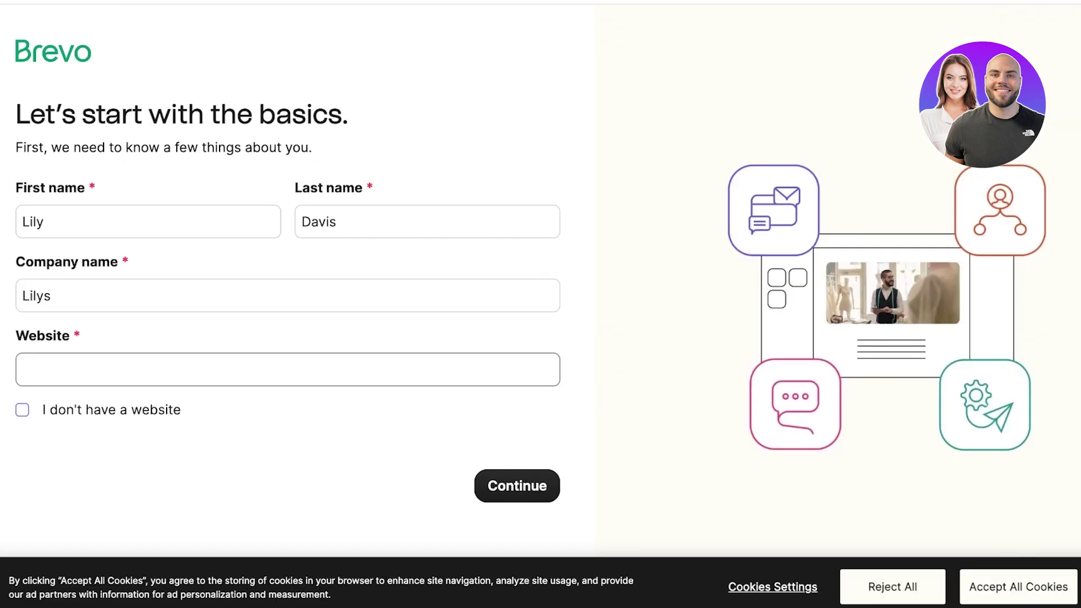
{"action": "type", "text": "https://365e9c-67.myshopify.com/"}
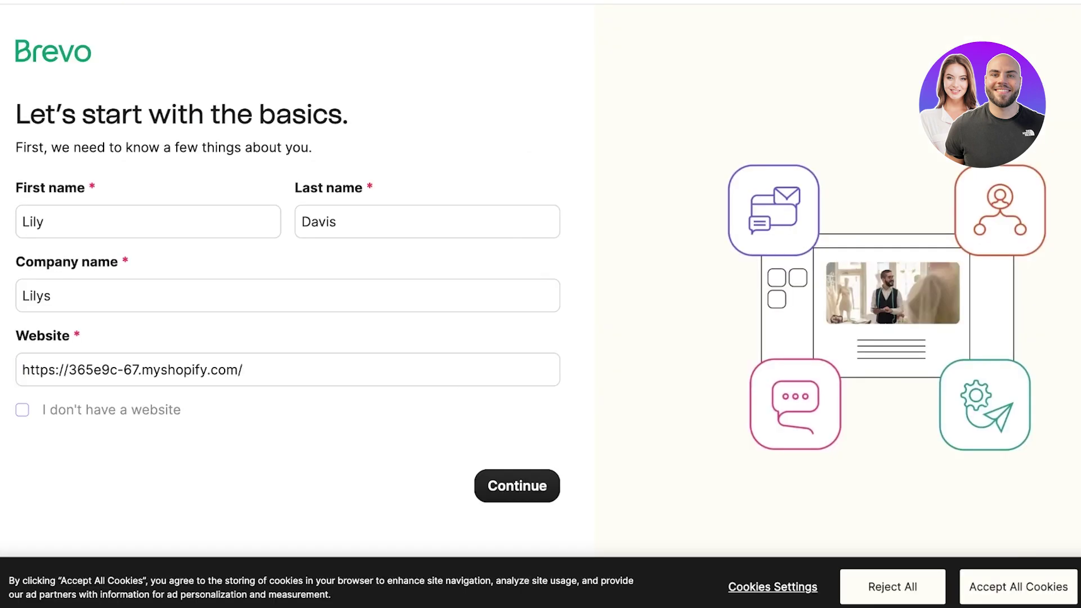
{"action": "key", "text": "Return"}
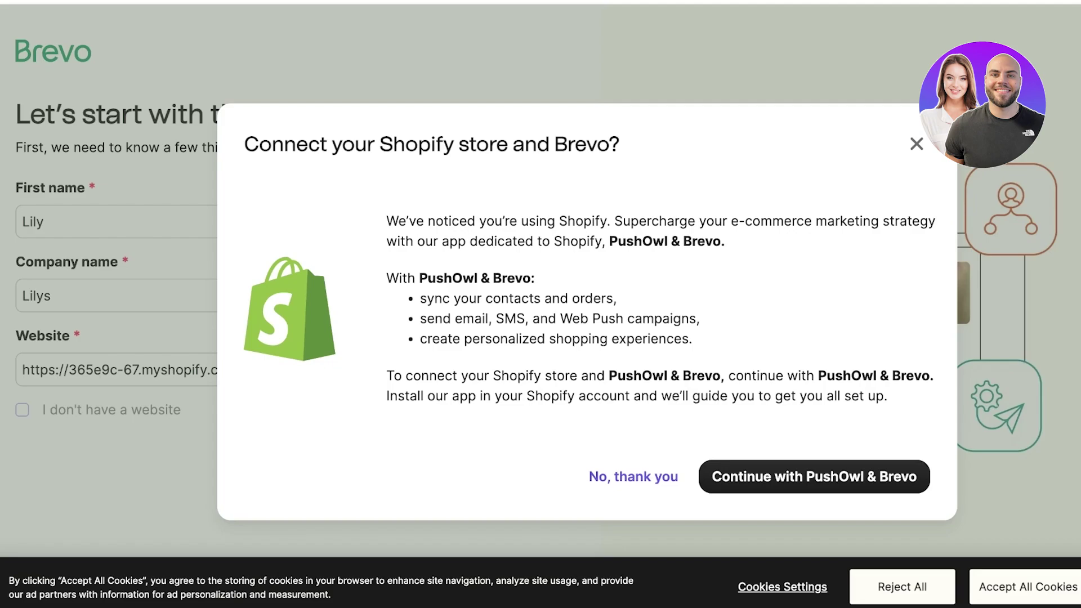
{"action": "left_click", "coordinate": [633, 477]}
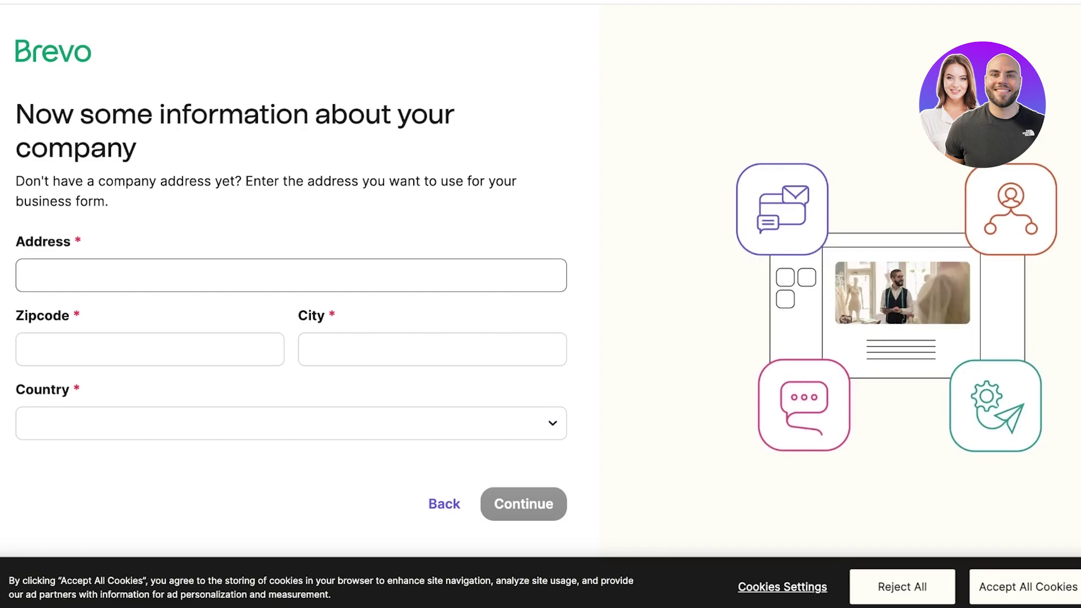
- Choose 0-1 employee, 1-500 contacts, yes to selling online, opt out of promotions, and submit
{"action": "left_click", "coordinate": [282, 423]}
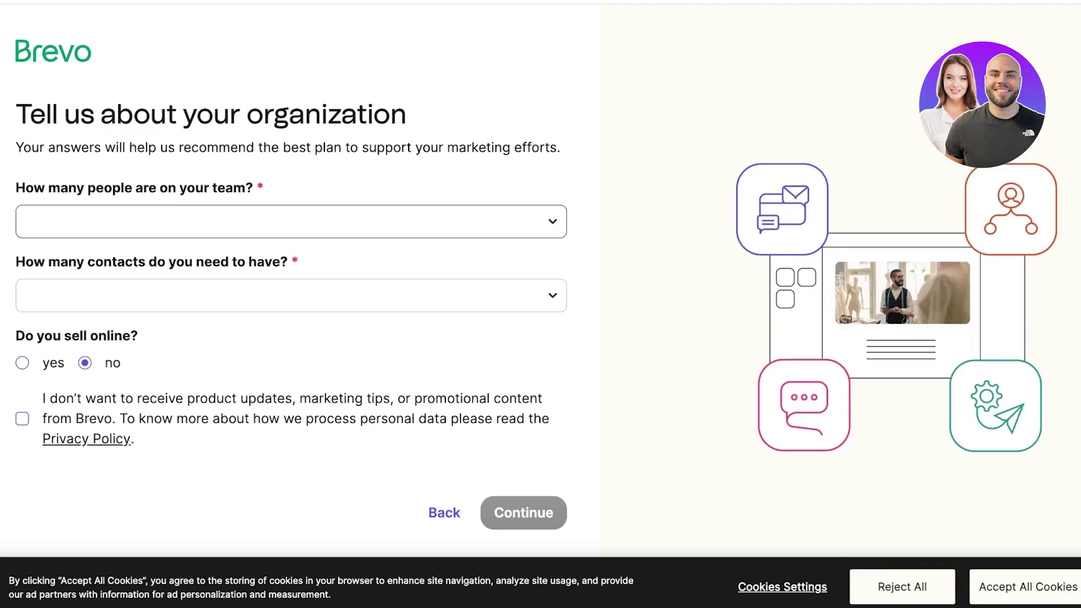
{"action": "left_click", "coordinate": [291, 221]}
{"action": "left_click", "coordinate": [74, 268]}
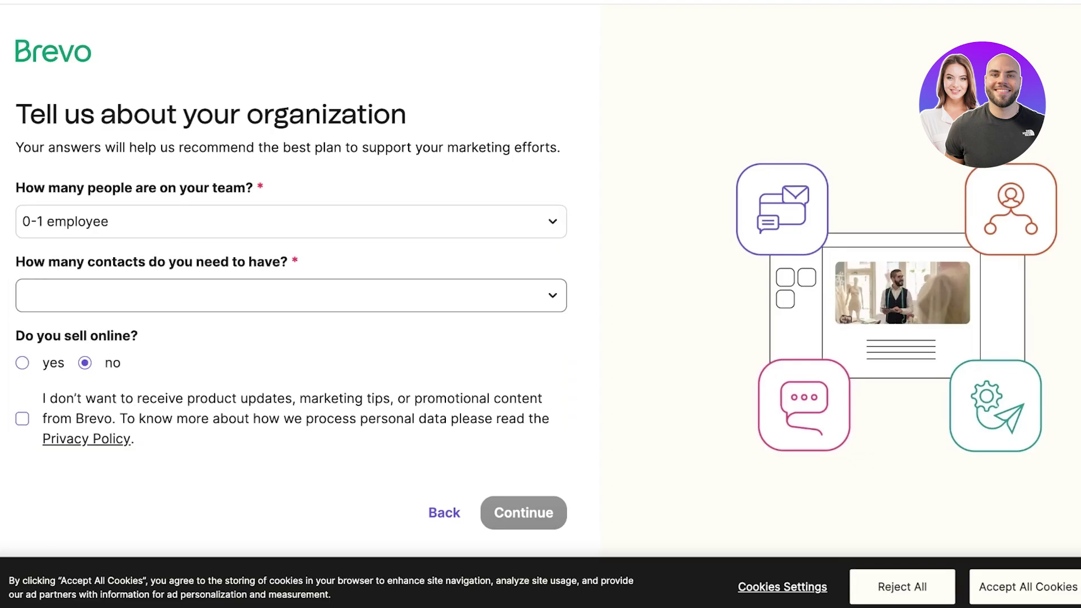
{"action": "left_click", "coordinate": [291, 295]}
{"action": "left_click", "coordinate": [85, 343]}
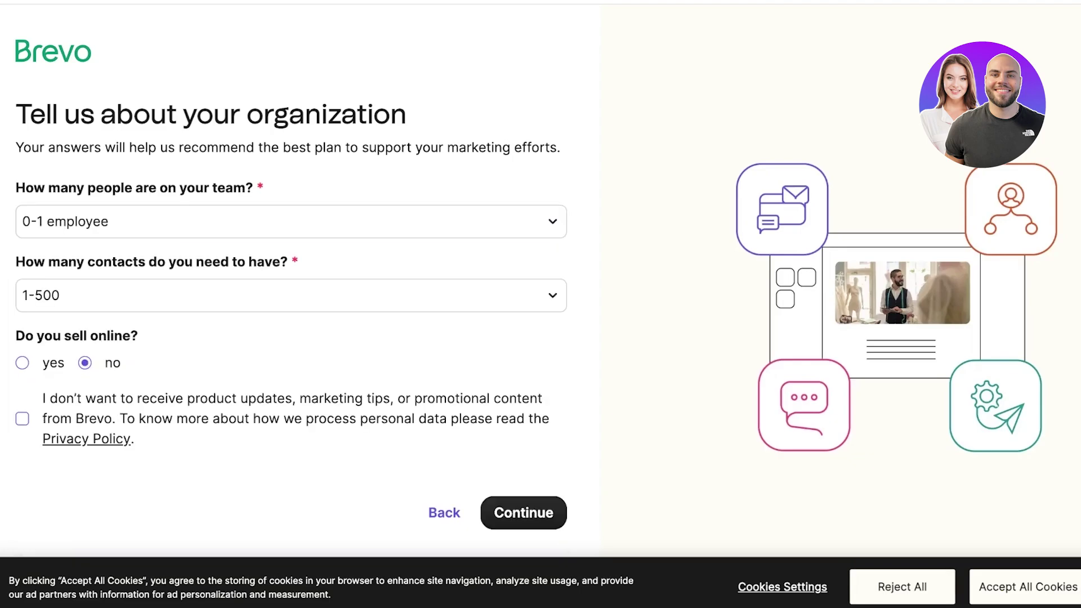
{"action": "left_click", "coordinate": [22, 363]}
{"action": "left_click", "coordinate": [22, 418]}
{"action": "left_click", "coordinate": [523, 513]}
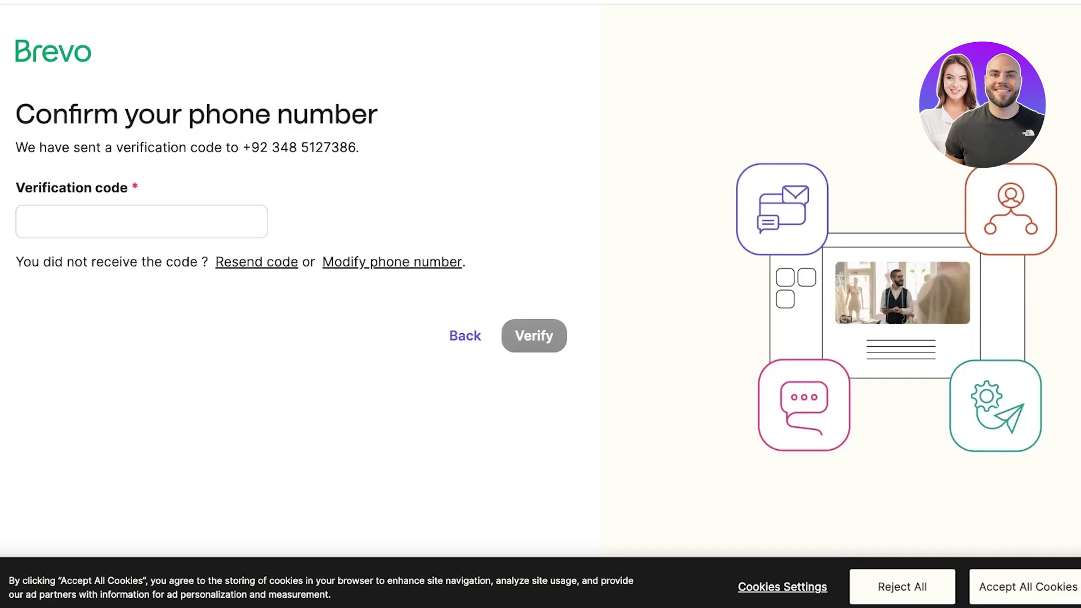
- Enter the SMS verification code and submit it to verify the phone number
{"action": "left_click", "coordinate": [141, 221]}
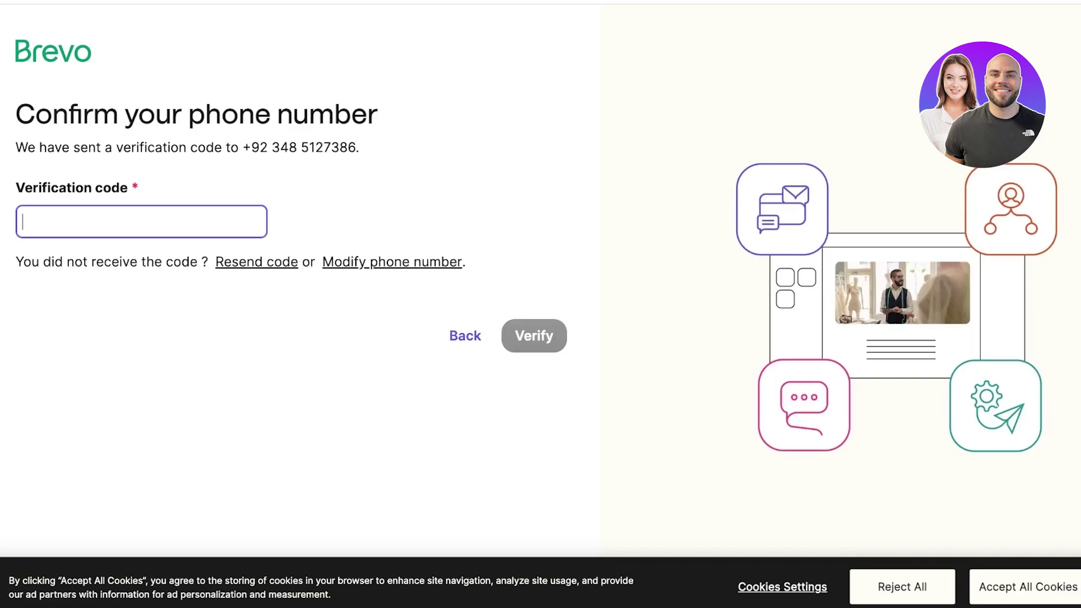
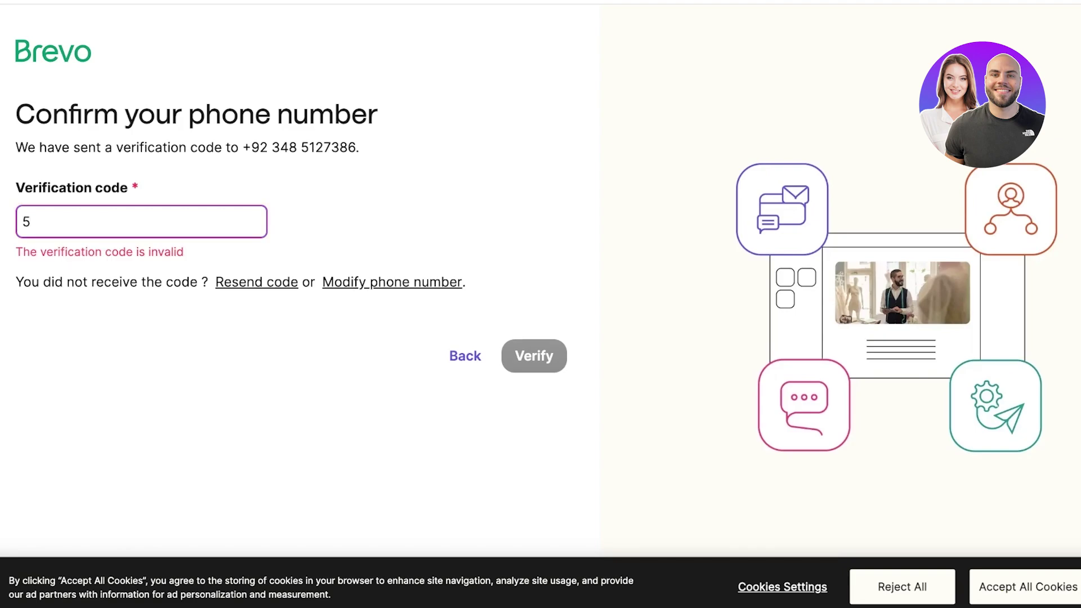
{"action": "key", "text": "Tab"}
{"action": "key", "text": "Tab"}
{"action": "key", "text": "Tab"}
{"action": "key", "text": "Tab"}
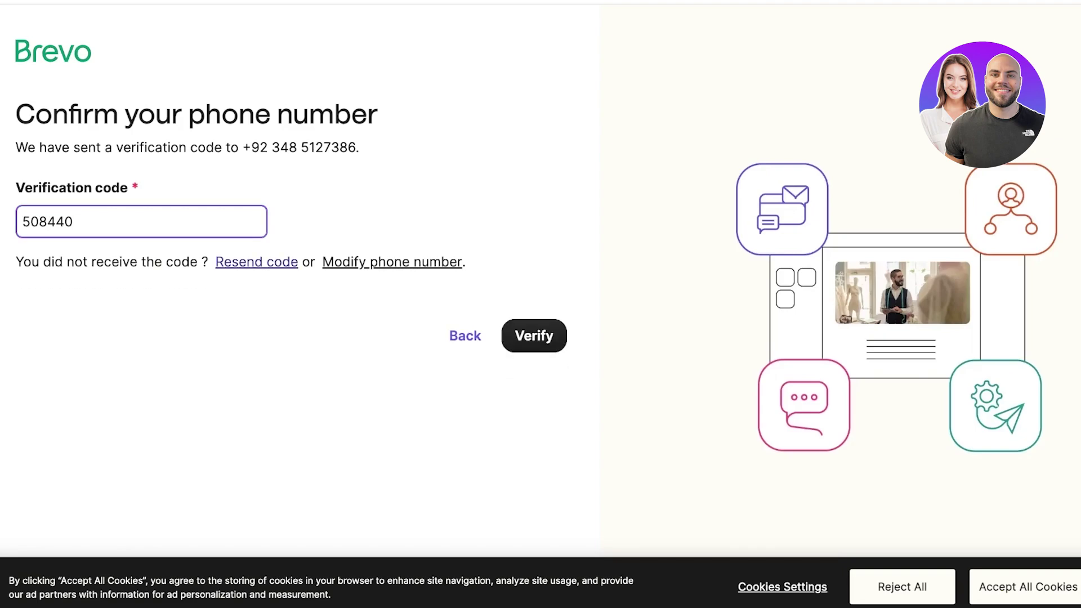
{"action": "key", "text": "Return"}
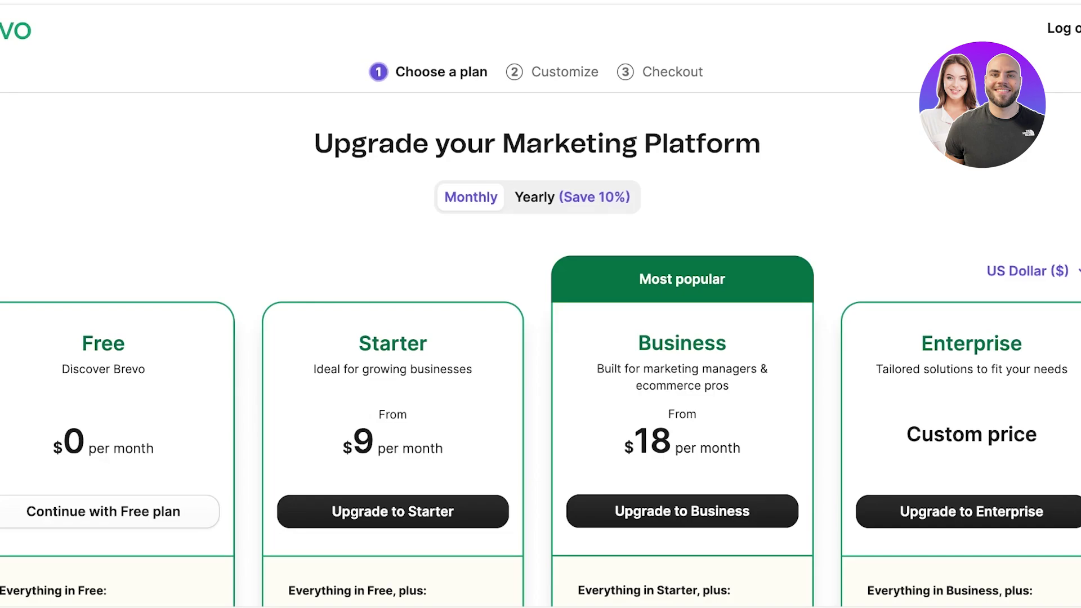
- Continue with the Free plan from the pricing page
{"action": "scroll", "coordinate": [540, 338], "scroll_direction": "down", "scroll_amount": 3}
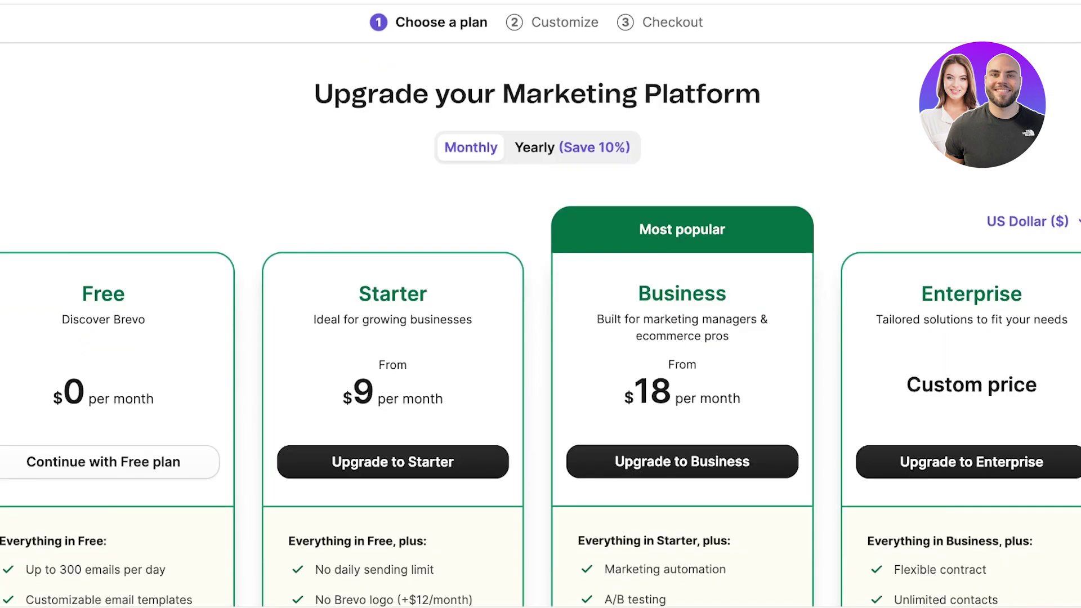
{"action": "left_click", "coordinate": [103, 321]}
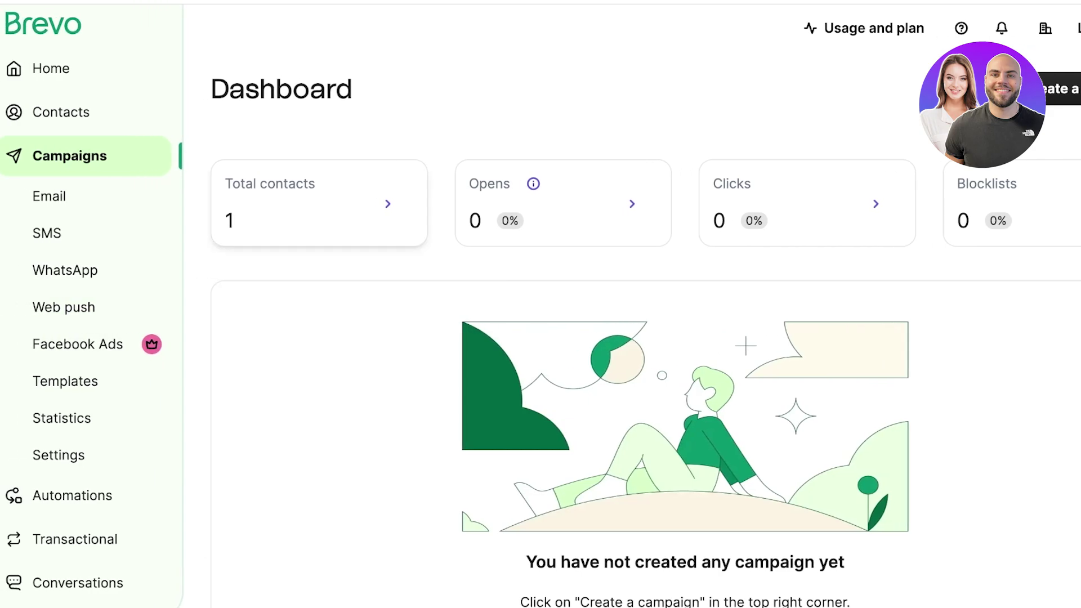
- Go Home, then into Contacts and open its Settings overview
{"action": "left_click", "coordinate": [51, 68]}
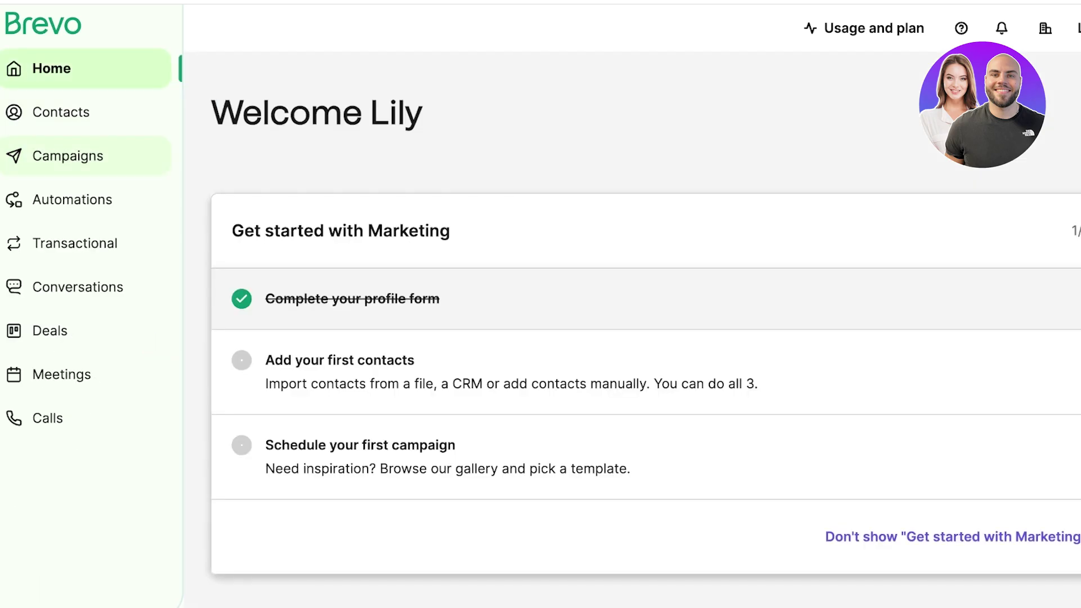
{"action": "left_click", "coordinate": [61, 112]}
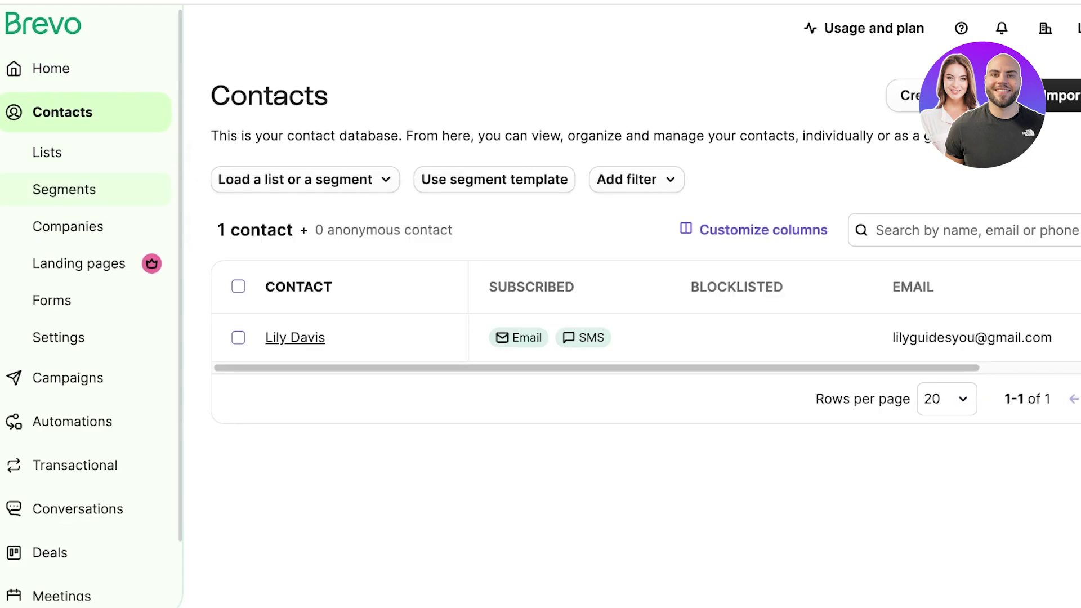
{"action": "left_click", "coordinate": [59, 337]}
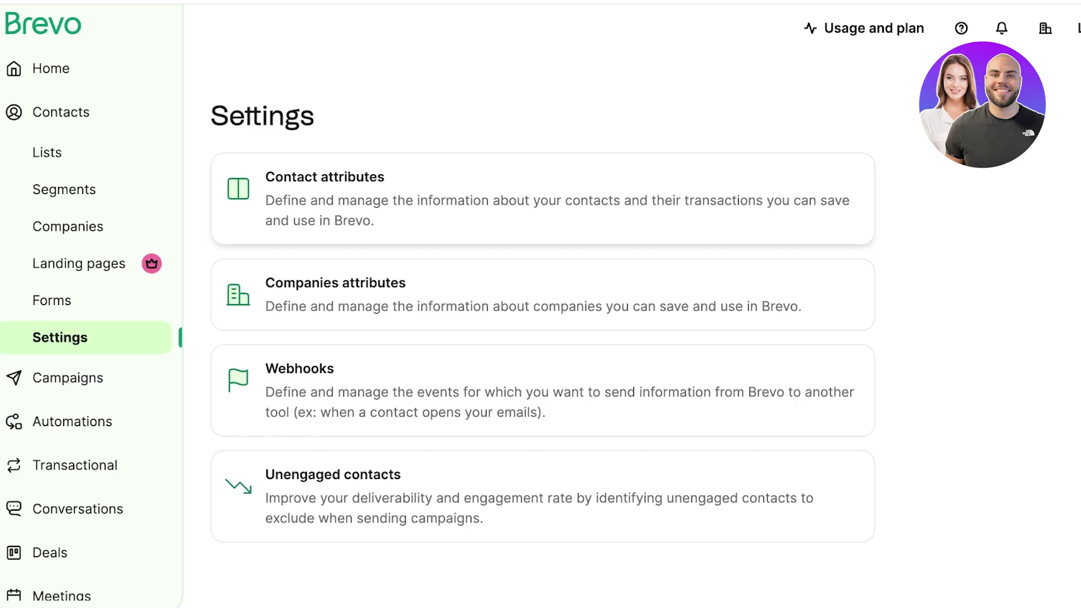
{"action": "left_click", "coordinate": [325, 177]}
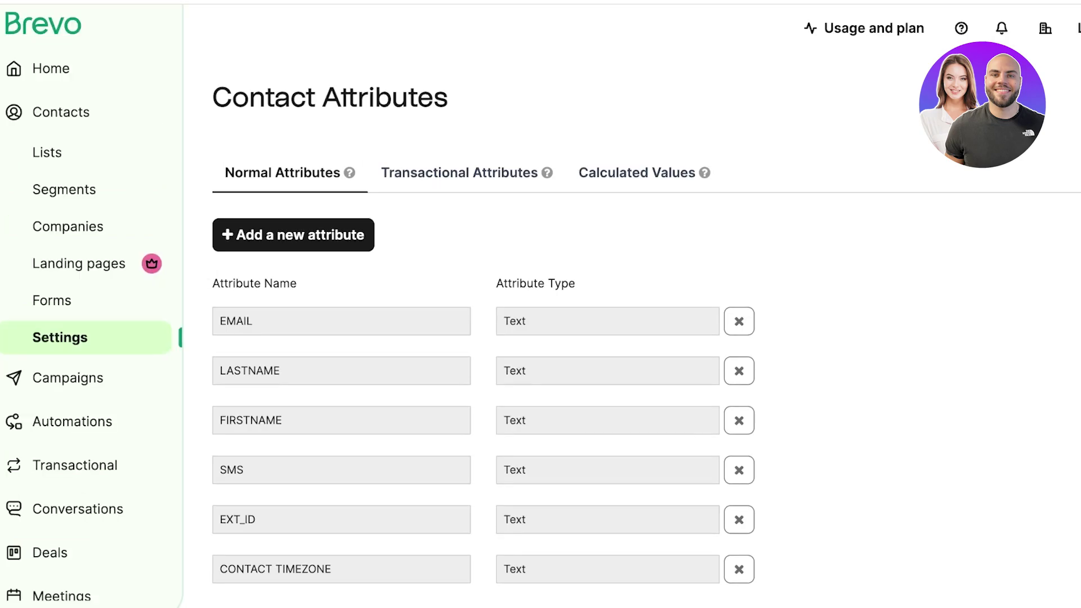
{"action": "scroll", "coordinate": [645, 338], "scroll_direction": "down", "scroll_amount": 1}
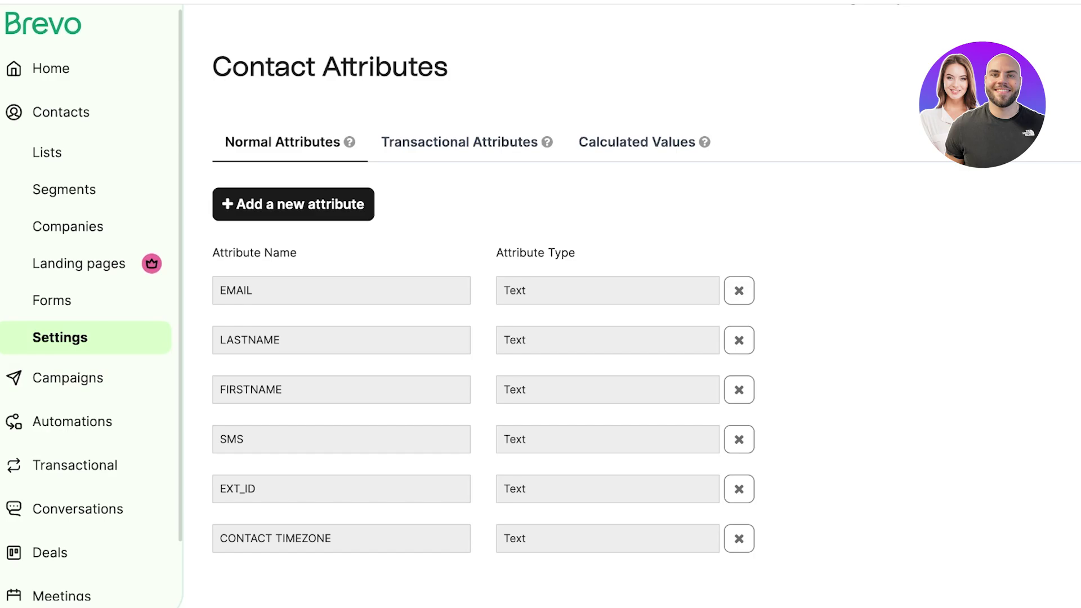
{"action": "left_click", "coordinate": [84, 337]}
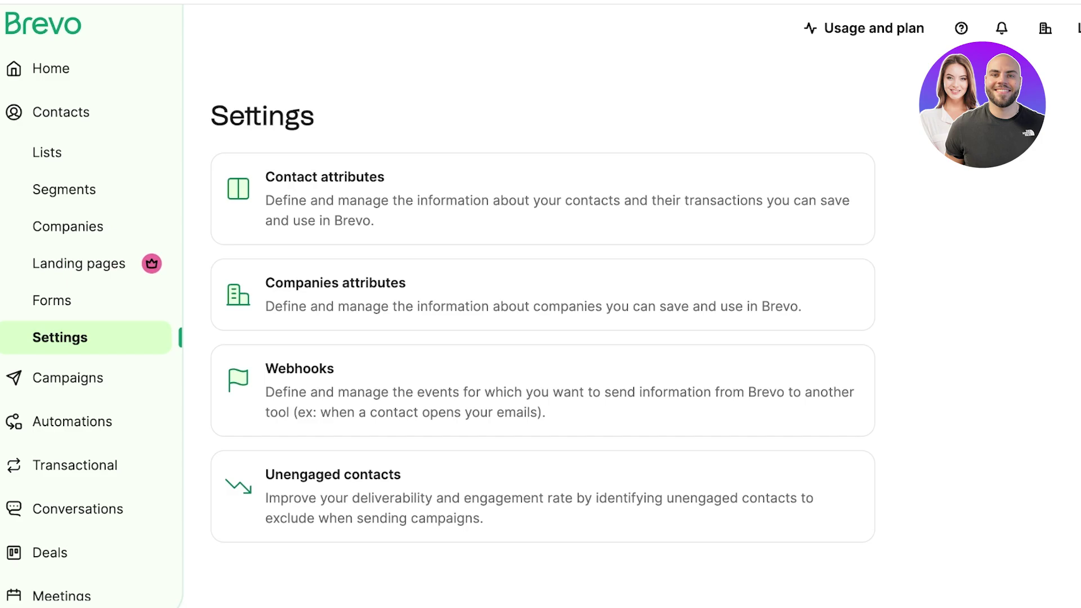
- Glance at the Forms page, then open the empty Companies page showing 0 companies
{"action": "left_click", "coordinate": [52, 300]}
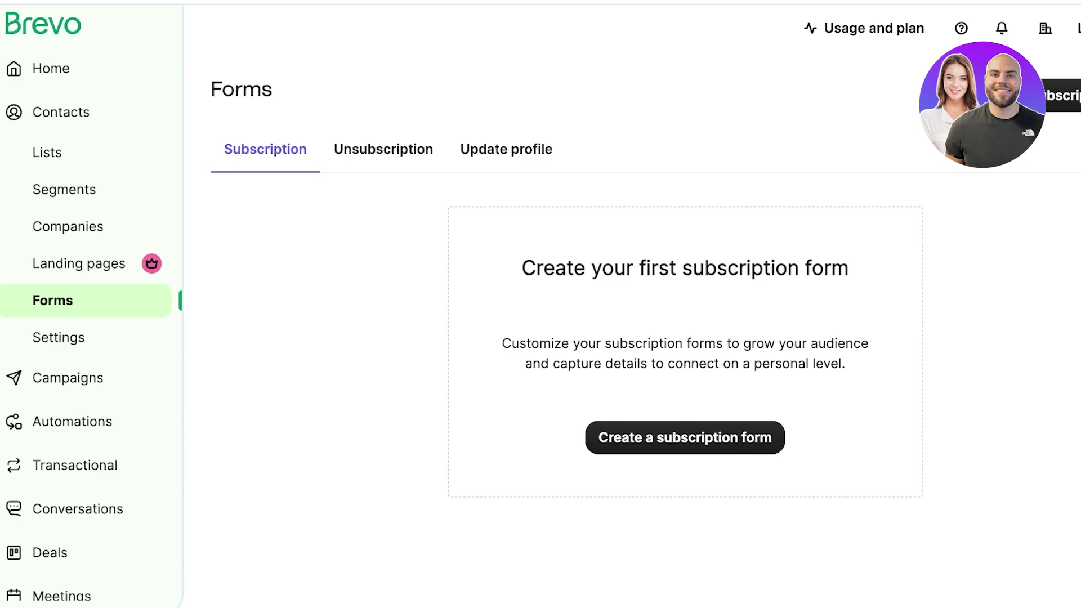
{"action": "left_click", "coordinate": [67, 226]}
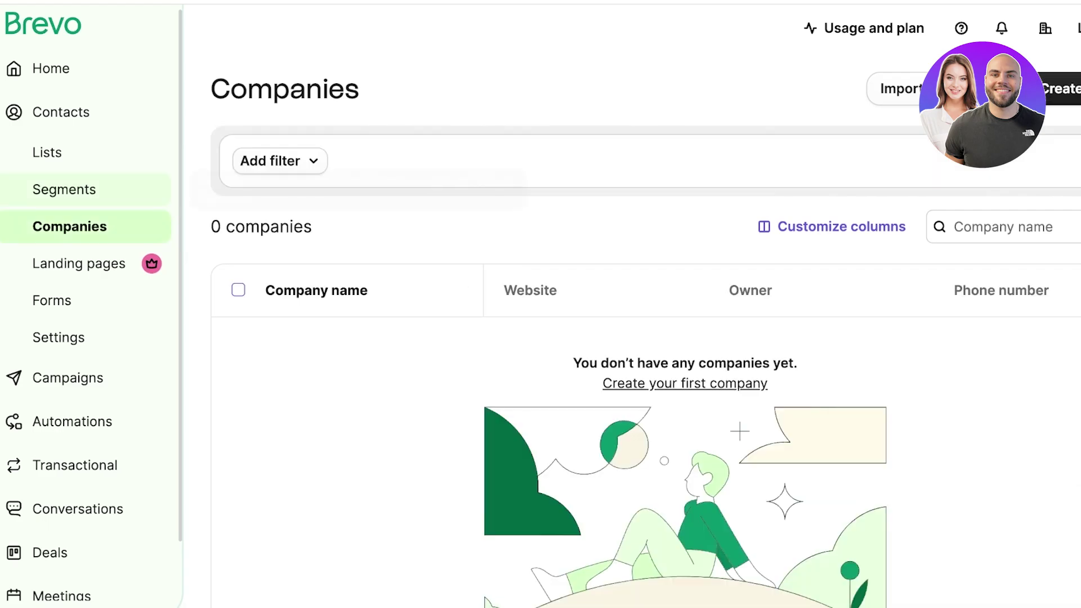
- Browse Segments, Lists, Contacts and Segments again, then open the Campaigns dashboard
{"action": "left_click", "coordinate": [64, 190]}
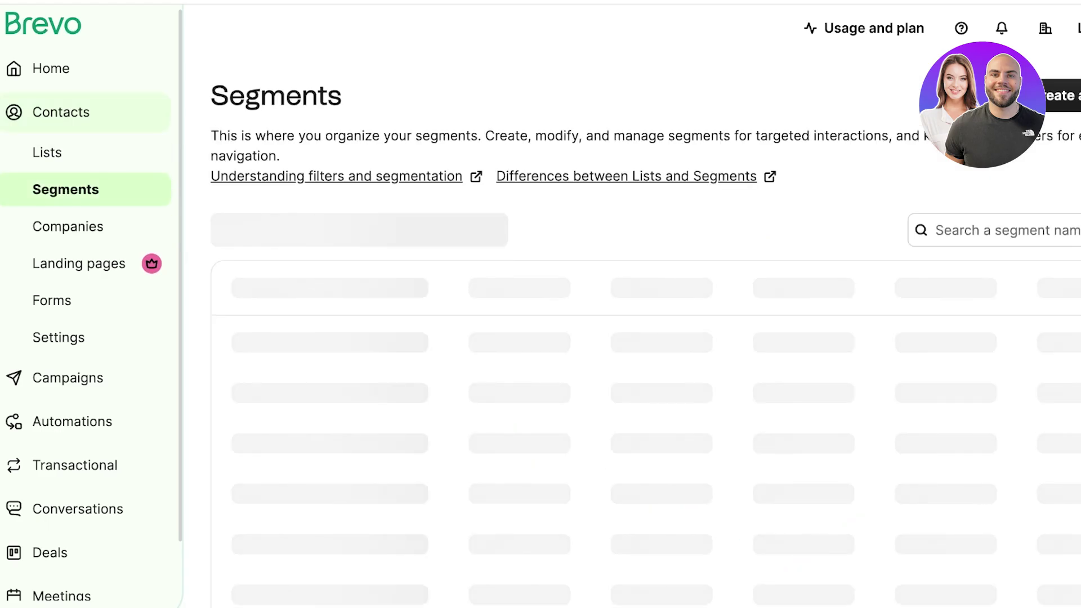
{"action": "left_click", "coordinate": [47, 152]}
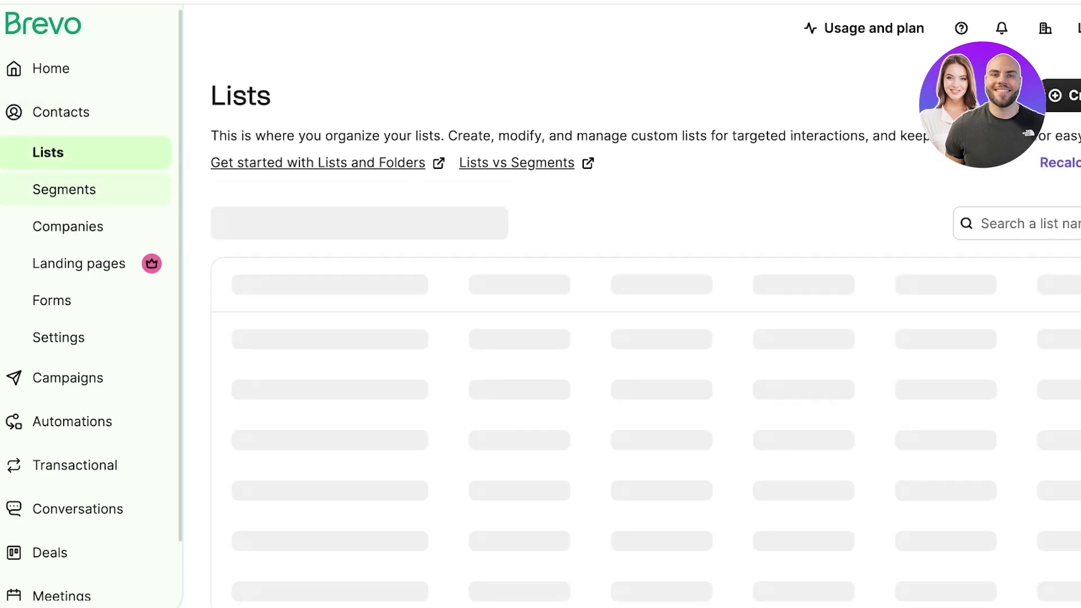
{"action": "left_click", "coordinate": [62, 112]}
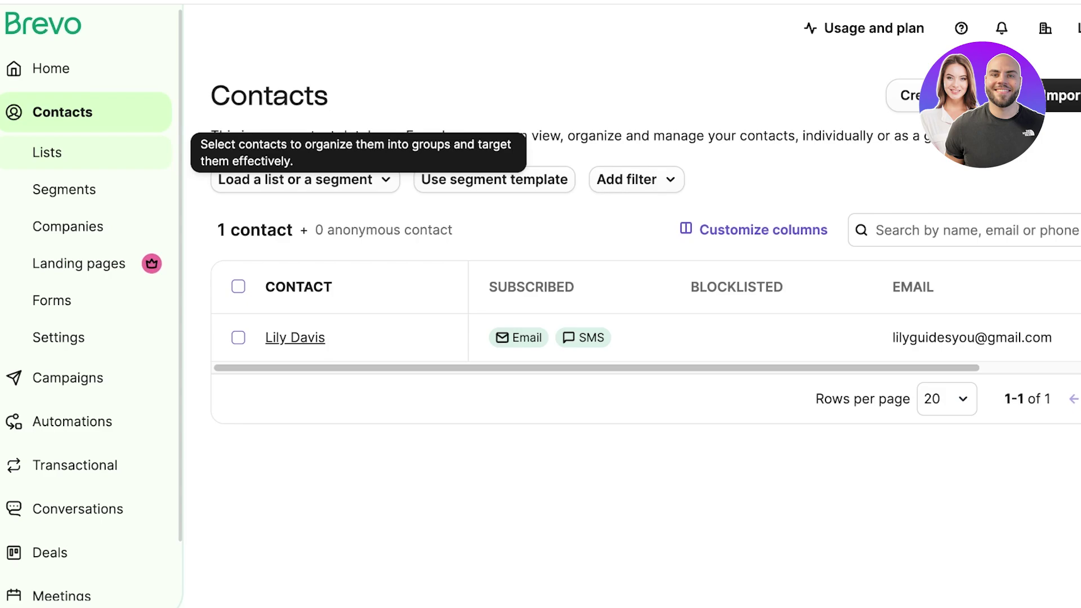
{"action": "left_click", "coordinate": [65, 189]}
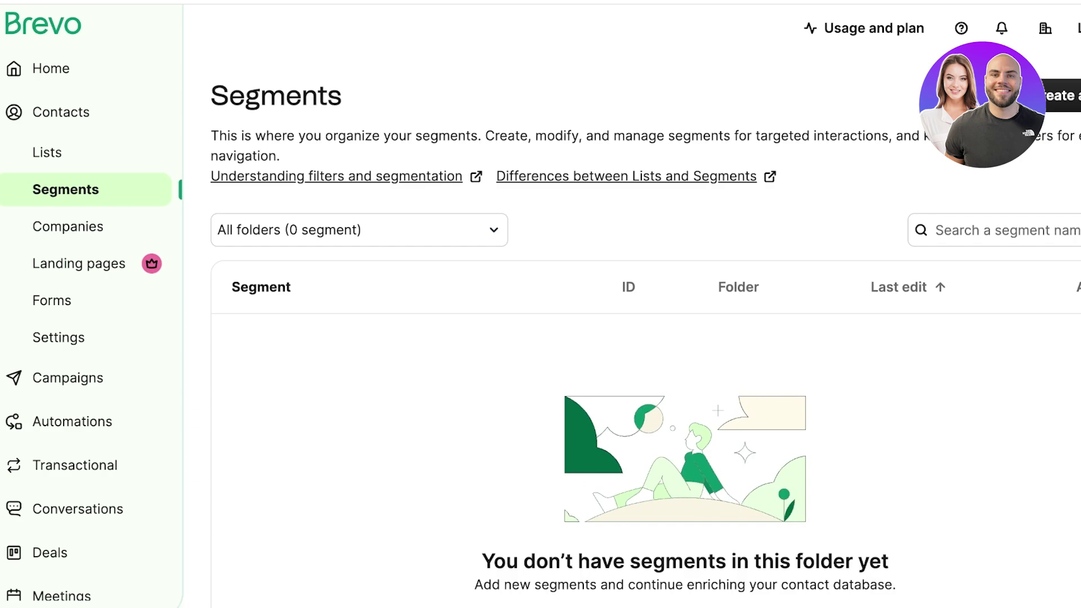
{"action": "left_click", "coordinate": [68, 378]}
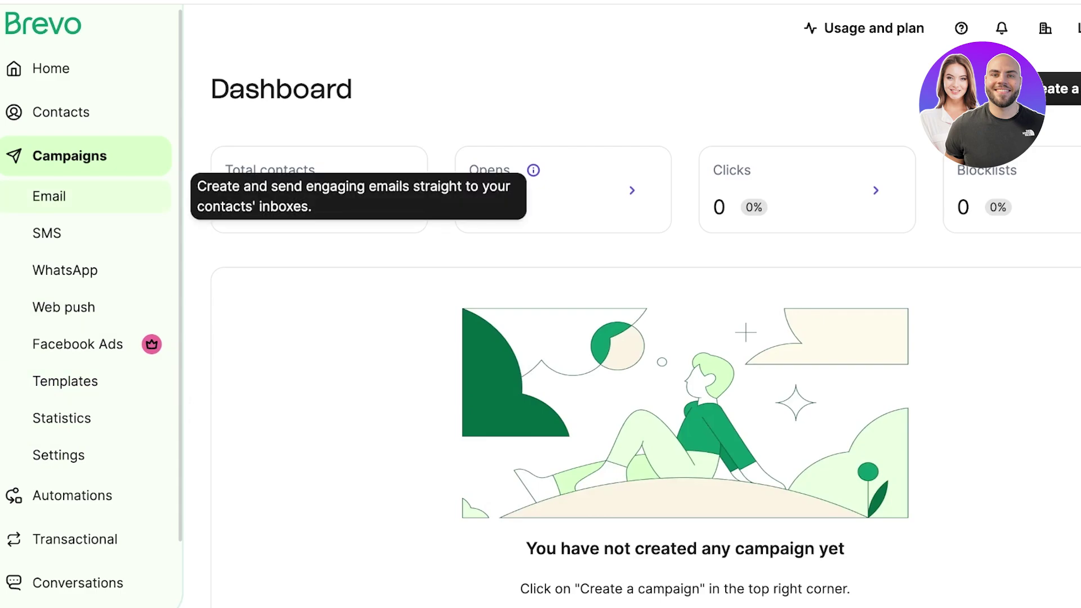
- Look through the Automations, Transactional, Deals and Meetings sections, then return to the Contacts database
{"action": "left_click", "coordinate": [72, 495]}
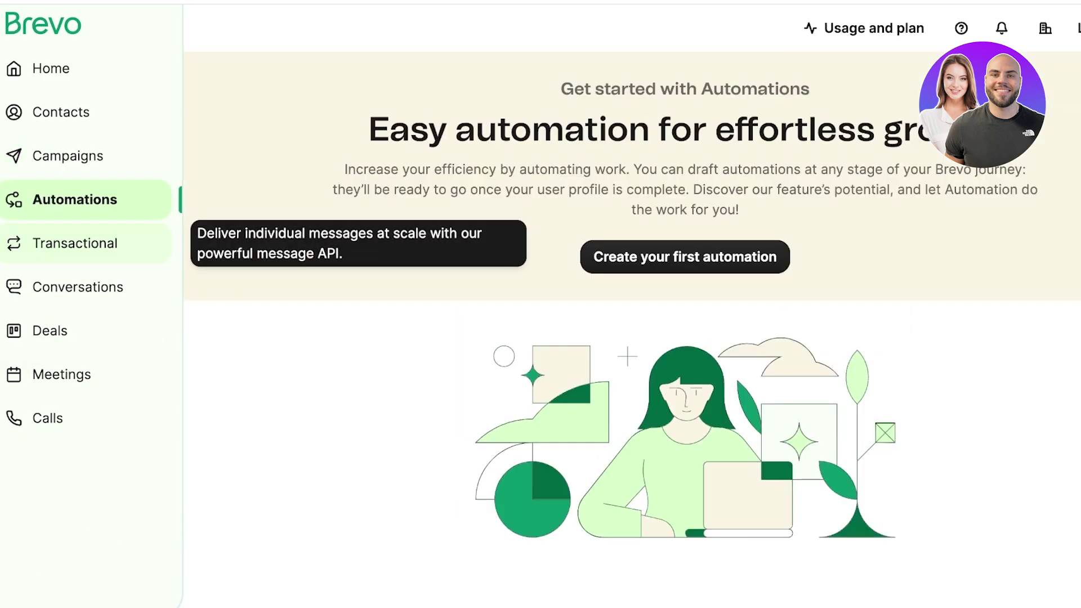
{"action": "left_click", "coordinate": [75, 243]}
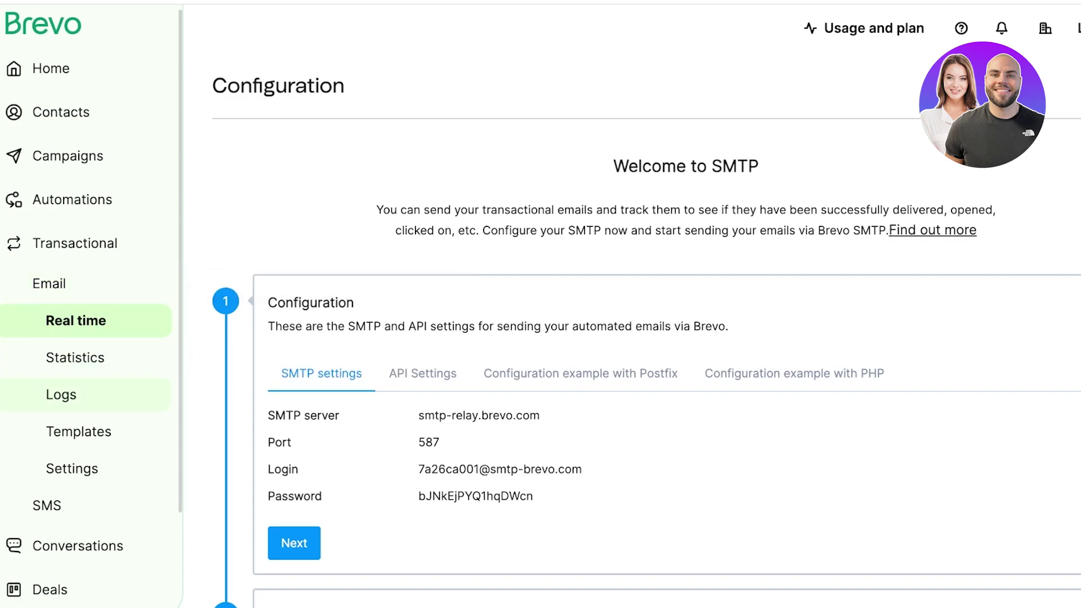
{"action": "scroll", "coordinate": [78, 433], "scroll_direction": "down", "scroll_amount": 2}
{"action": "left_click", "coordinate": [50, 493]}
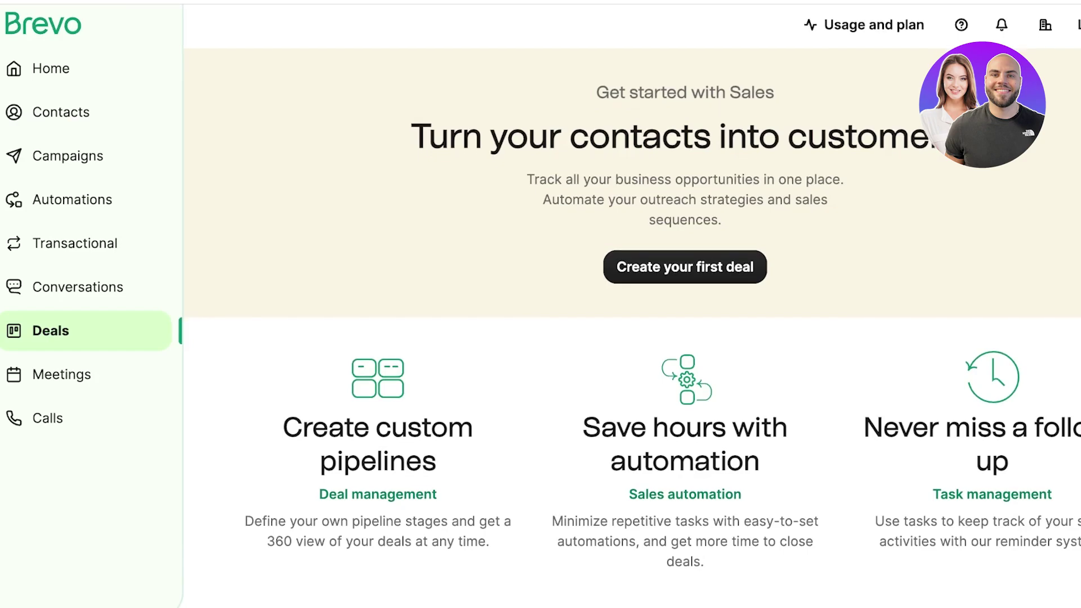
{"action": "scroll", "coordinate": [633, 311], "scroll_direction": "down", "scroll_amount": 4}
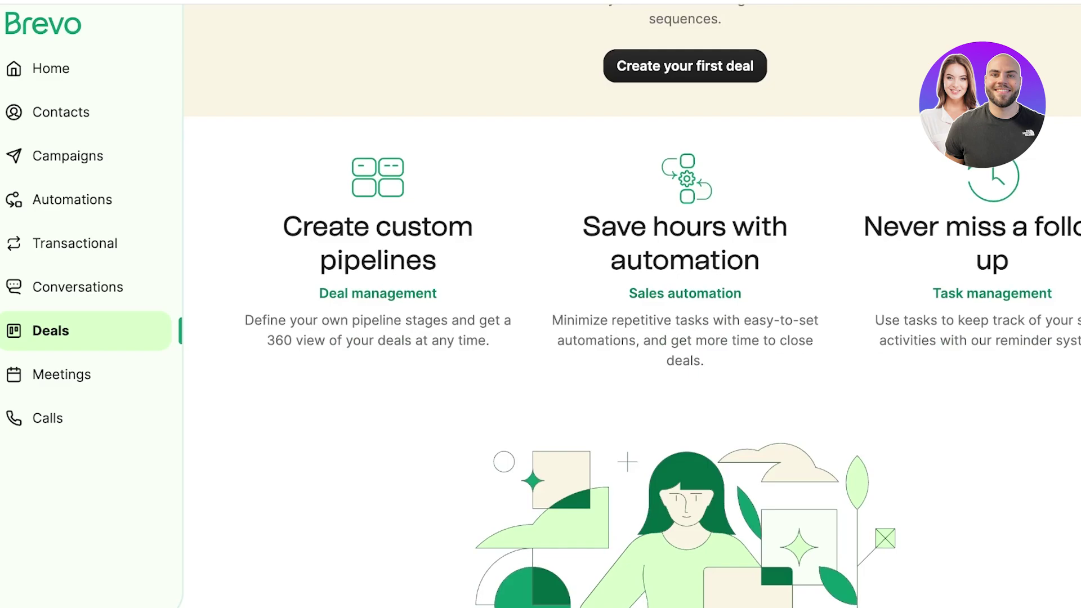
{"action": "scroll", "coordinate": [632, 311], "scroll_direction": "up", "scroll_amount": 4}
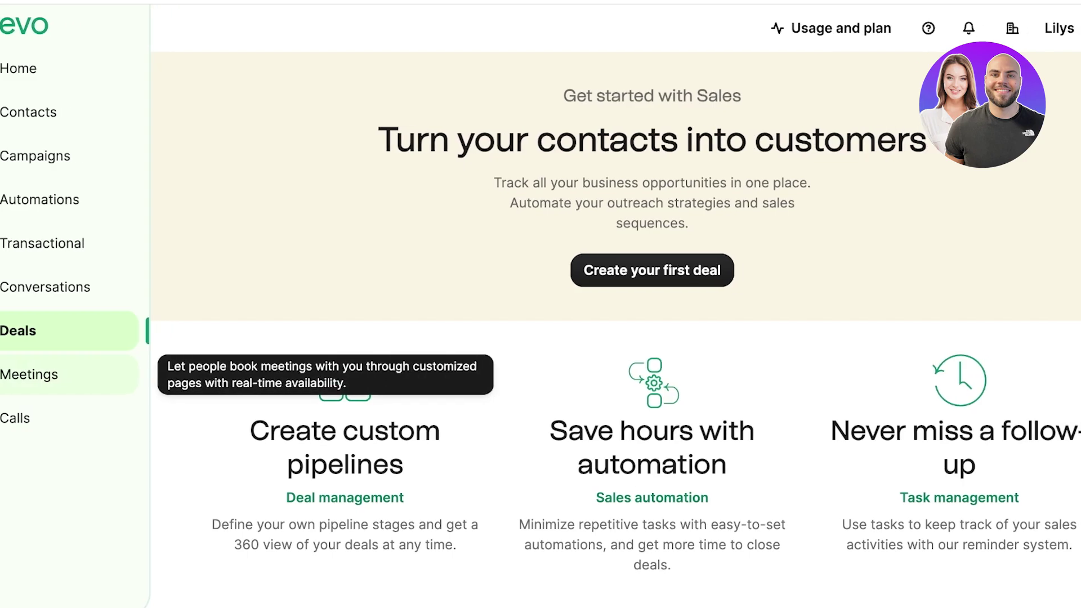
{"action": "left_click", "coordinate": [61, 375]}
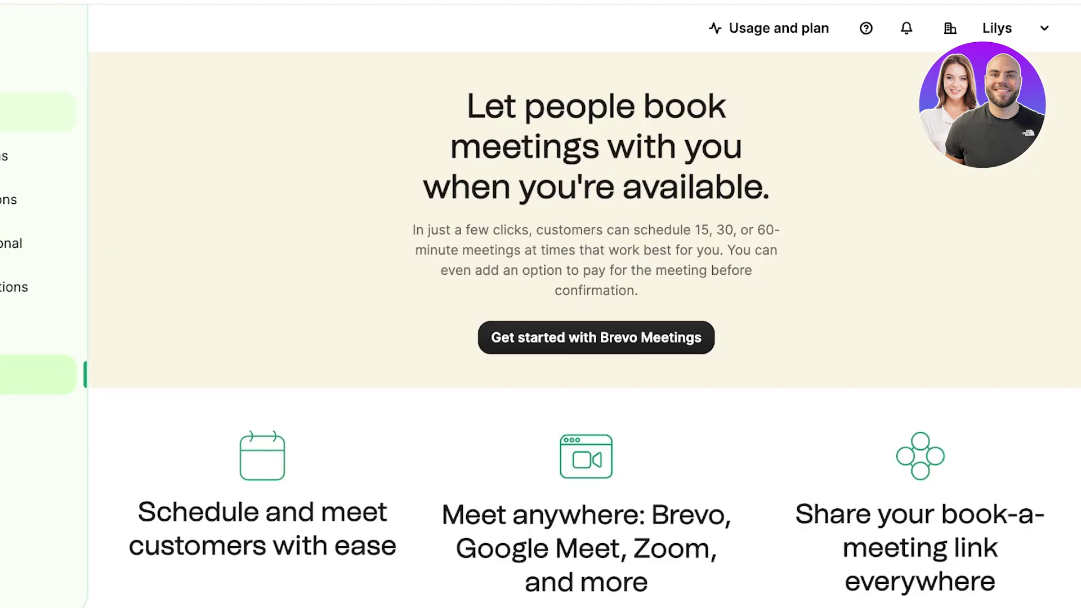
{"action": "left_click", "coordinate": [39, 112]}
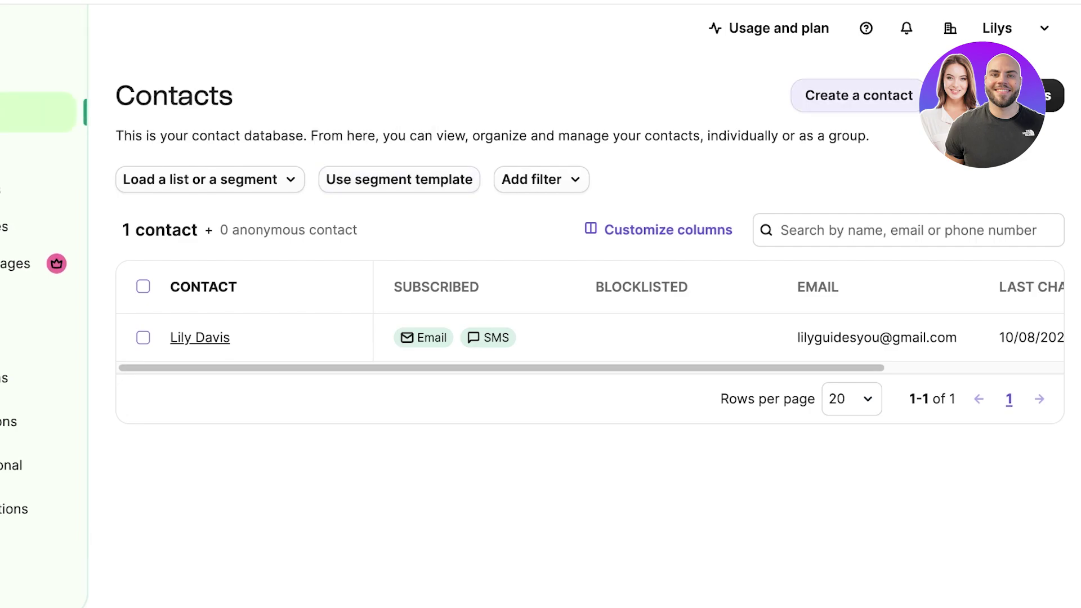
- Start a new contact and enter its first name, last name and e-mail address
{"action": "left_click", "coordinate": [859, 95]}
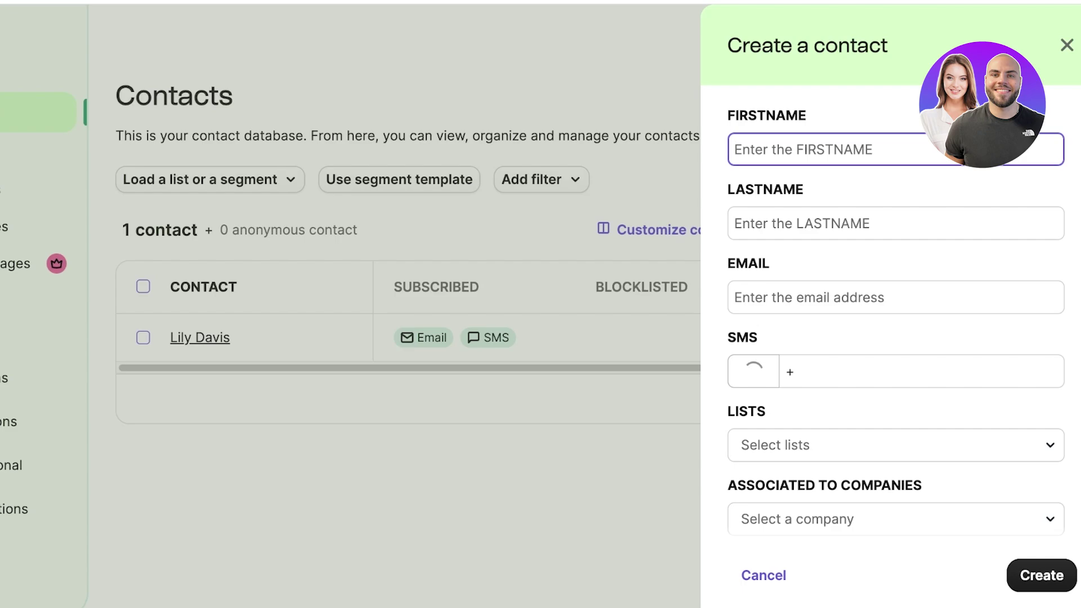
{"action": "type", "text": "Janet"}
{"action": "key", "text": "Tab"}
{"action": "type", "text": "Do"}
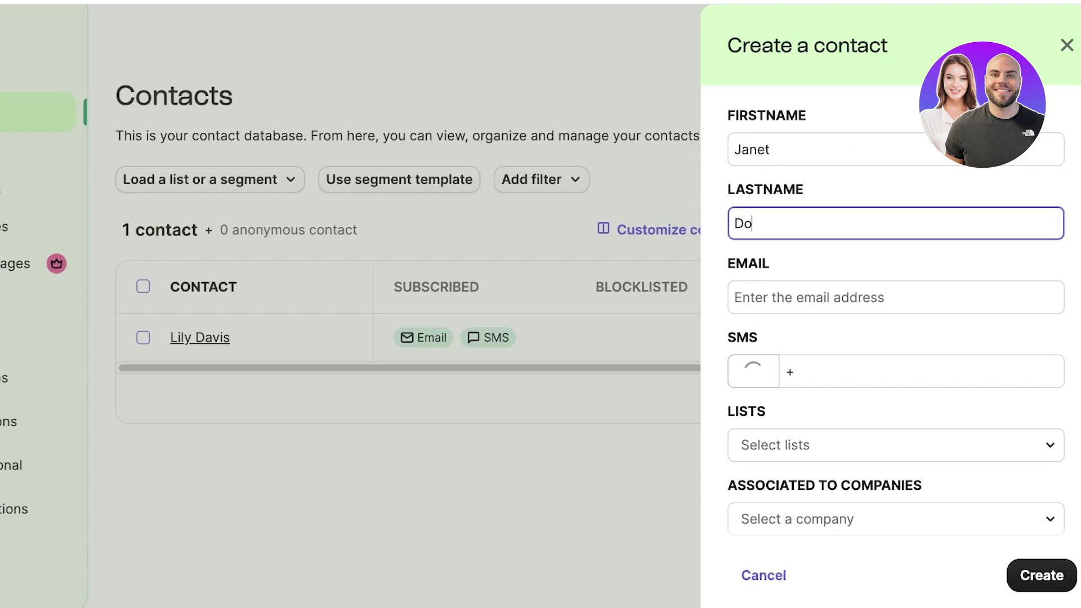
{"action": "type", "text": "e"}
{"action": "key", "text": "Tab"}
{"action": "type", "text": "jan"}
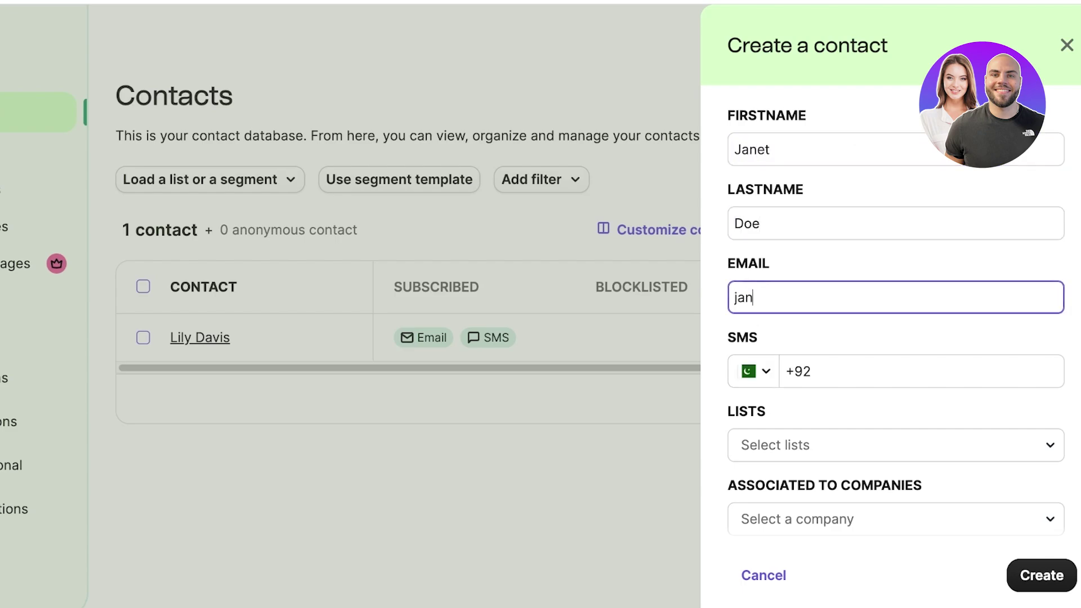
{"action": "type", "text": "etdoe"}
{"action": "key", "text": "BackSpace"}
{"action": "key", "text": "BackSpace"}
{"action": "key", "text": "BackSpace"}
{"action": "key", "text": "BackSpace"}
{"action": "key", "text": "BackSpace"}
{"action": "key", "text": "BackSpace"}
{"action": "key", "text": "BackSpace"}
{"action": "key", "text": "BackSpace"}
- Leave the Lists and Timezone options unchanged, create the contact and dismiss the confirmation
{"action": "left_click", "coordinate": [895, 445]}
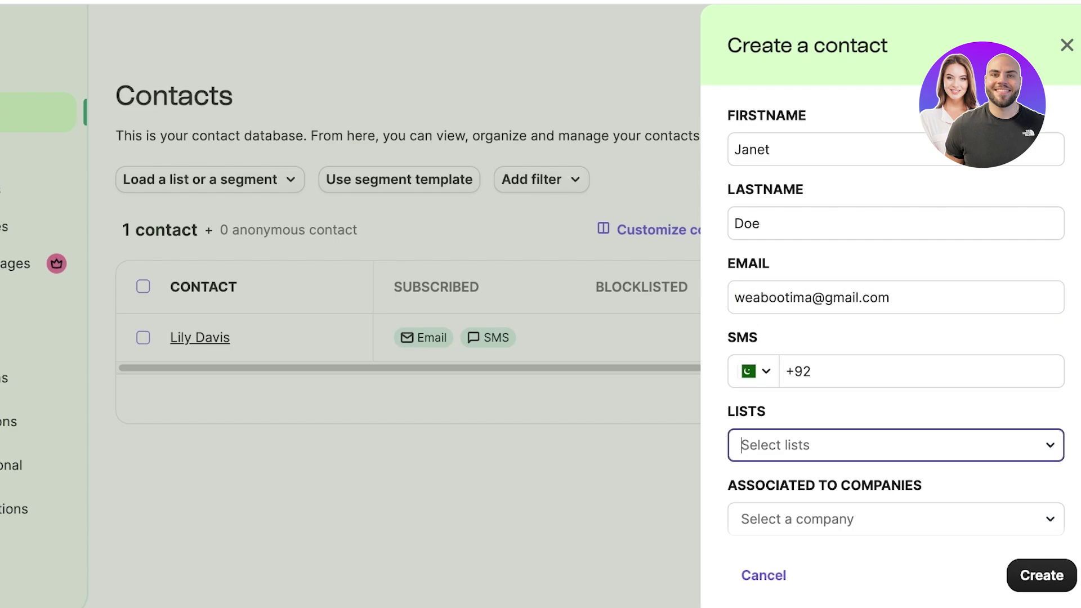
{"action": "scroll", "coordinate": [895, 444], "scroll_direction": "down", "scroll_amount": 2}
{"action": "left_click", "coordinate": [895, 343]}
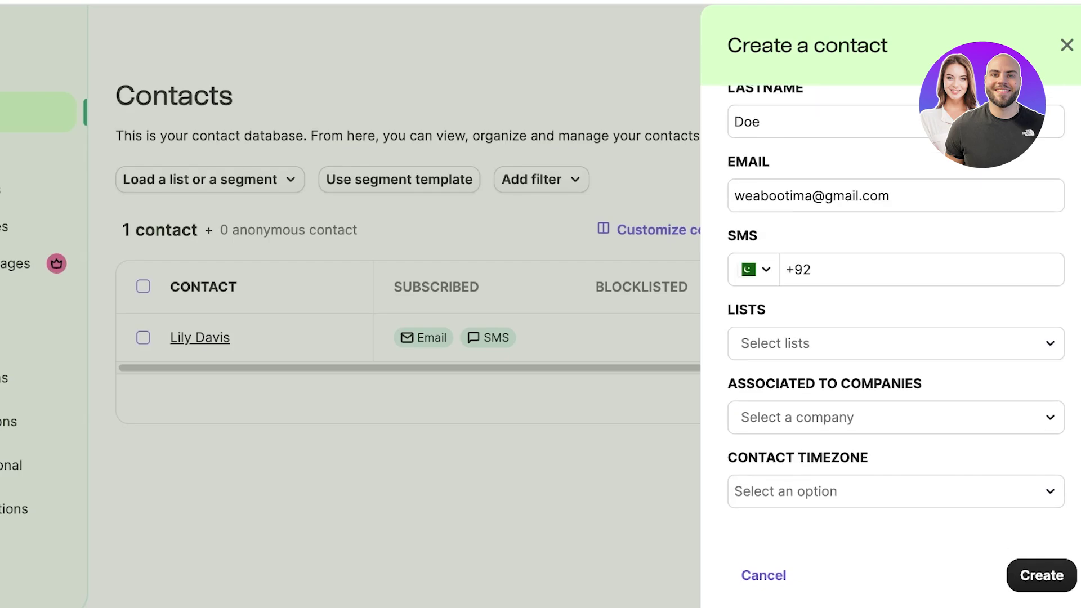
{"action": "left_click", "coordinate": [895, 418]}
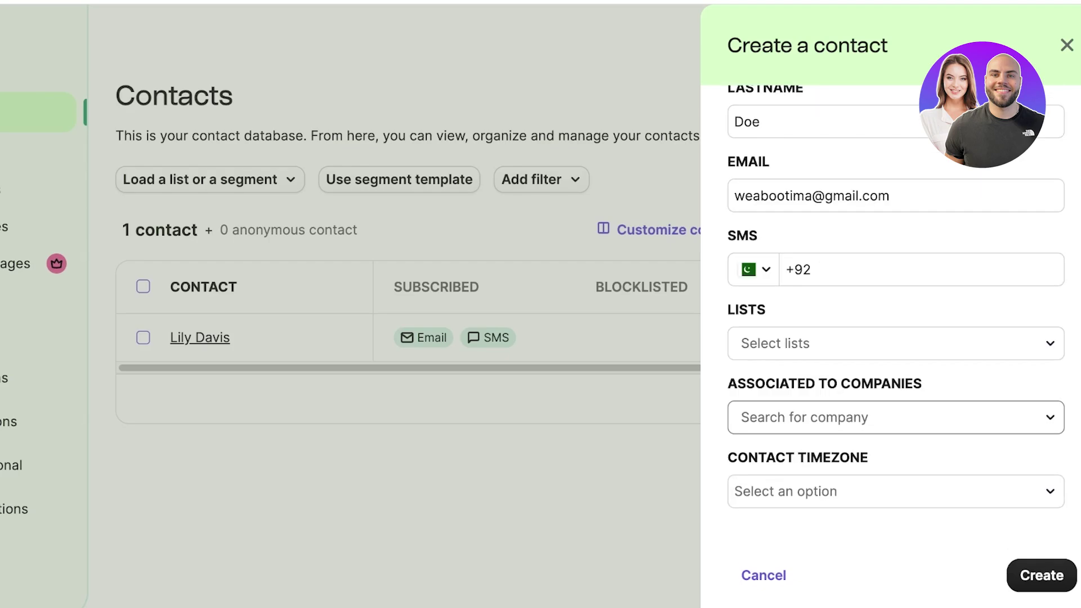
{"action": "left_click", "coordinate": [896, 343]}
{"action": "key", "text": "Escape"}
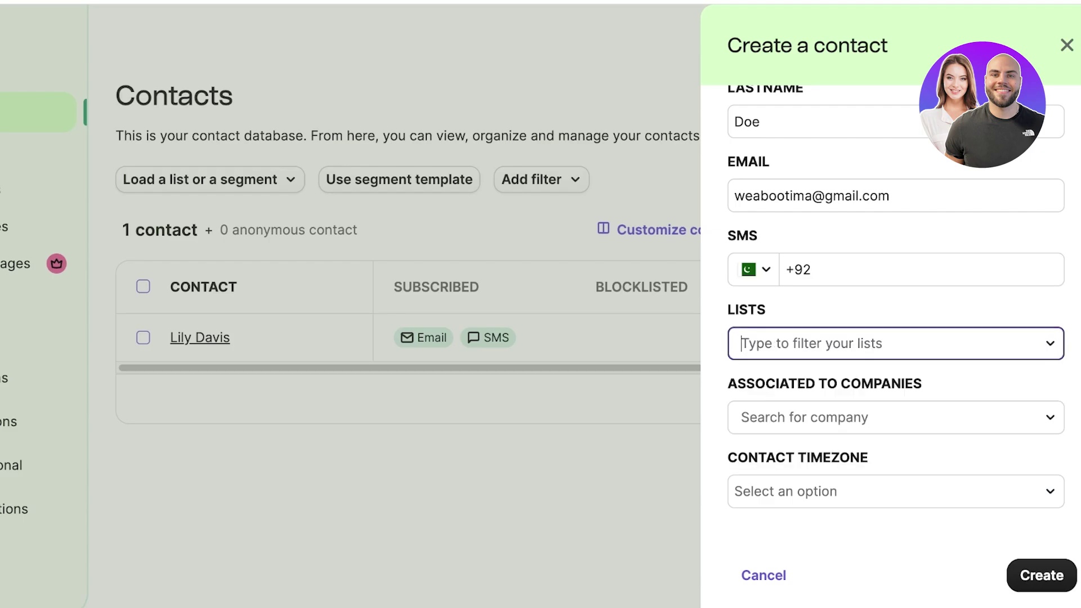
{"action": "left_click", "coordinate": [896, 491]}
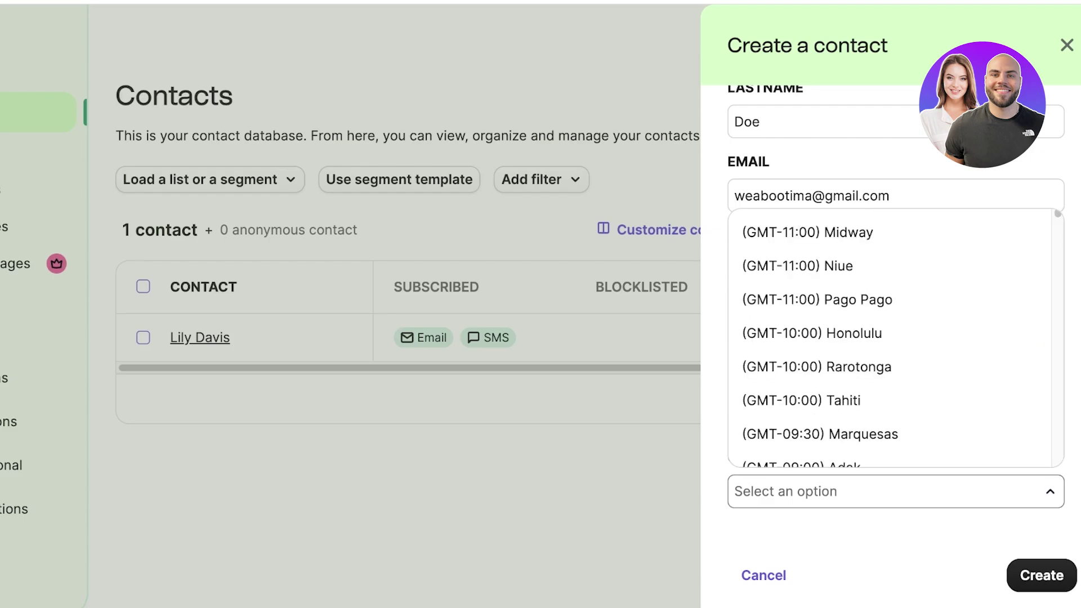
{"action": "key", "text": "Escape"}
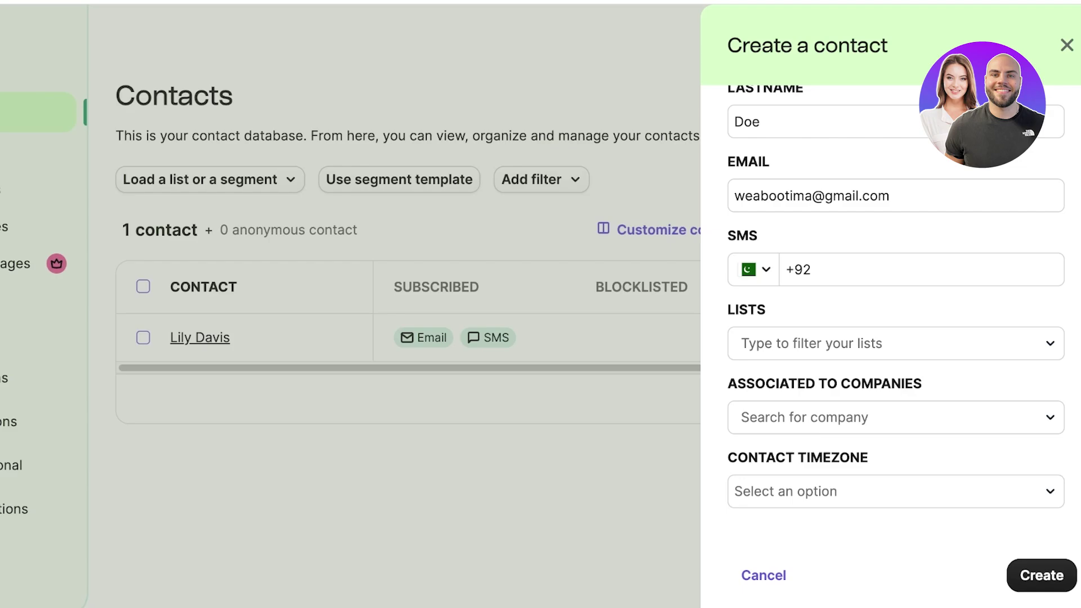
{"action": "left_click", "coordinate": [1041, 575]}
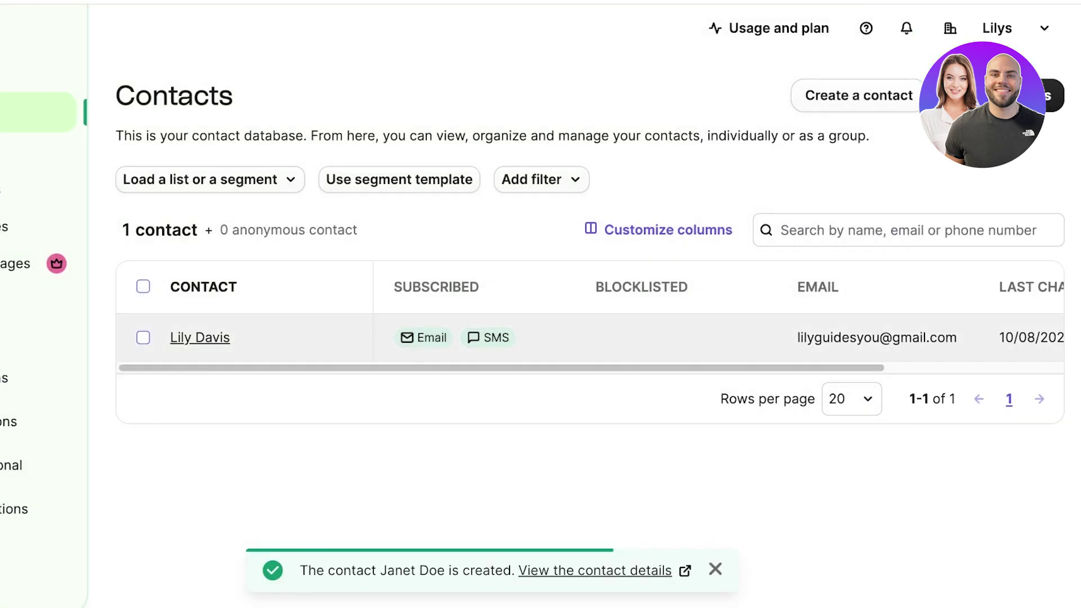
{"action": "left_click", "coordinate": [715, 572]}
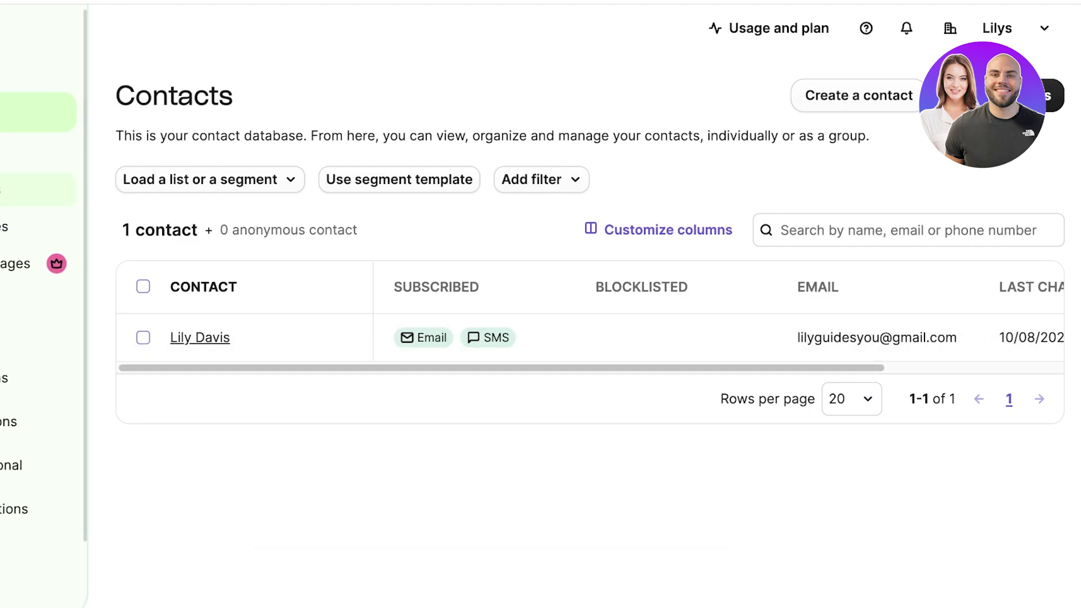
- Delete the default 'Your first list' from the Lists page
{"action": "left_click", "coordinate": [34, 152]}
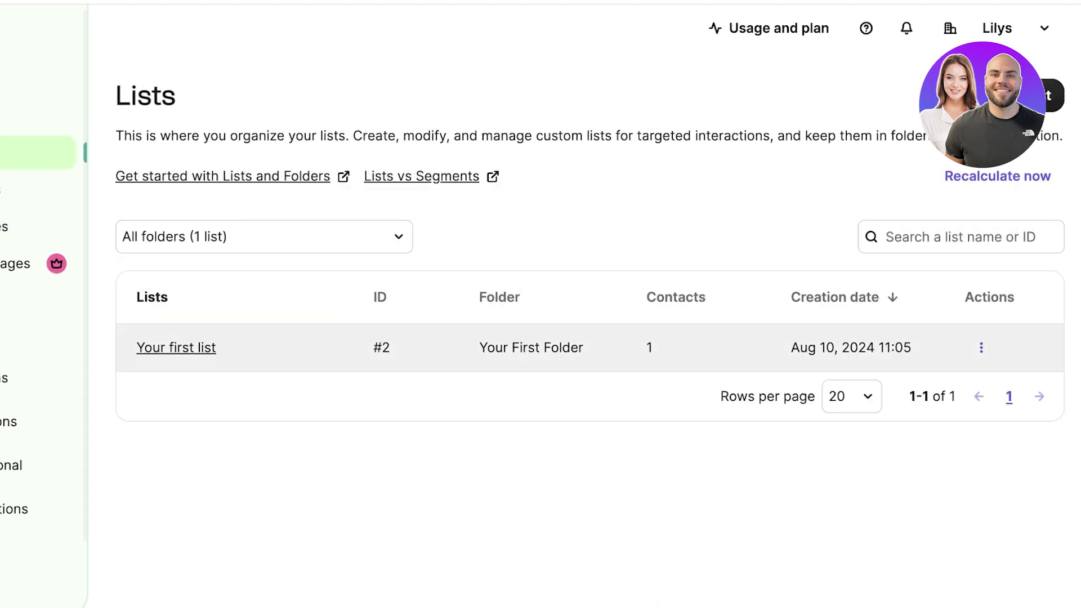
{"action": "left_click", "coordinate": [981, 348]}
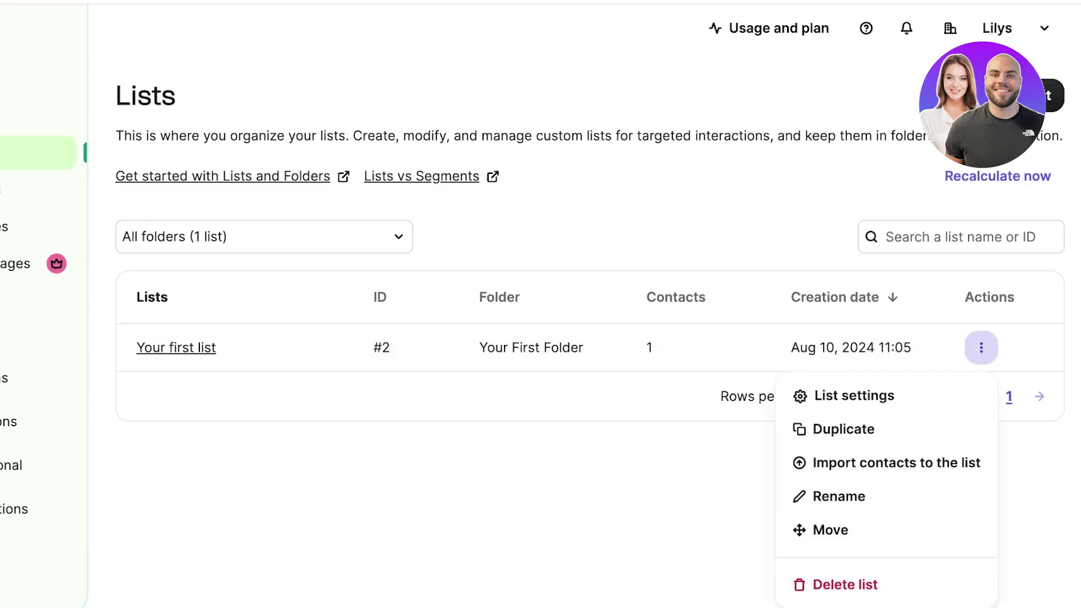
{"action": "left_click", "coordinate": [839, 584]}
{"action": "left_click", "coordinate": [674, 274]}
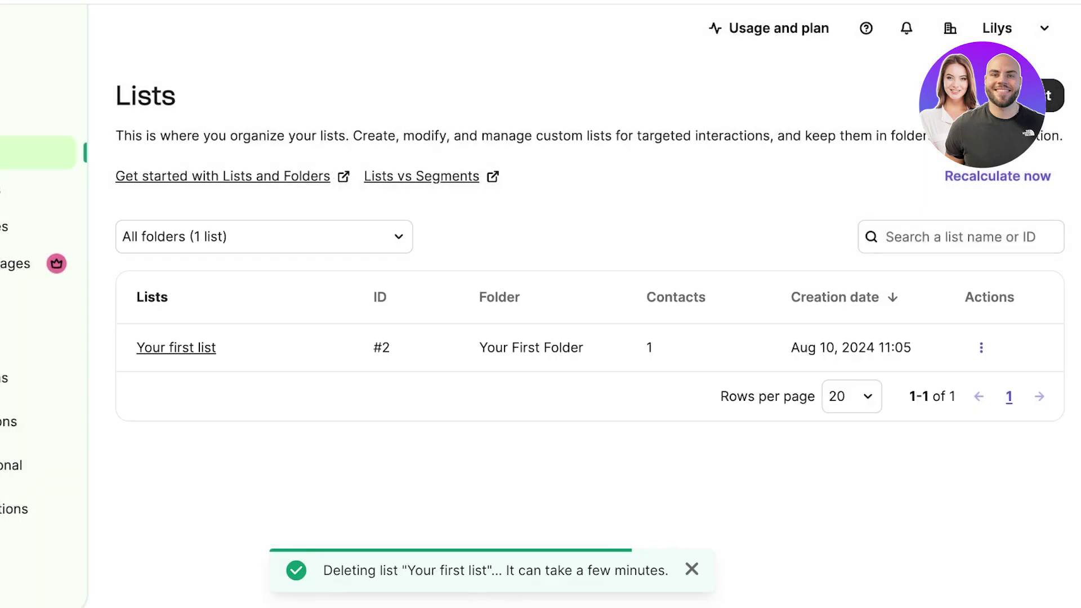
- Create a new list named 'All Contacts'
{"action": "left_click", "coordinate": [1049, 96]}
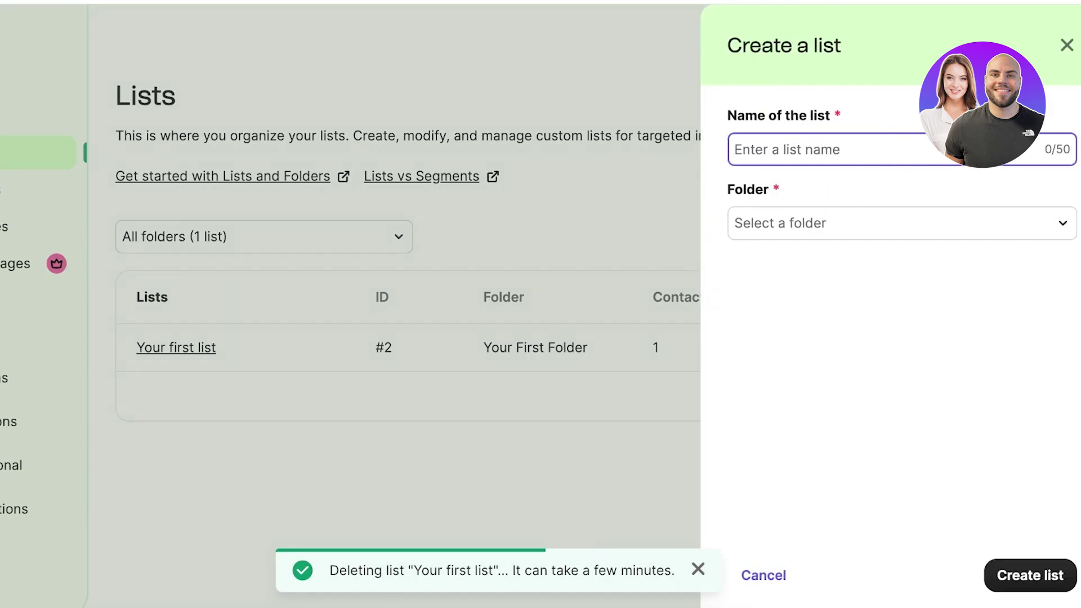
{"action": "type", "text": "All COnt"}
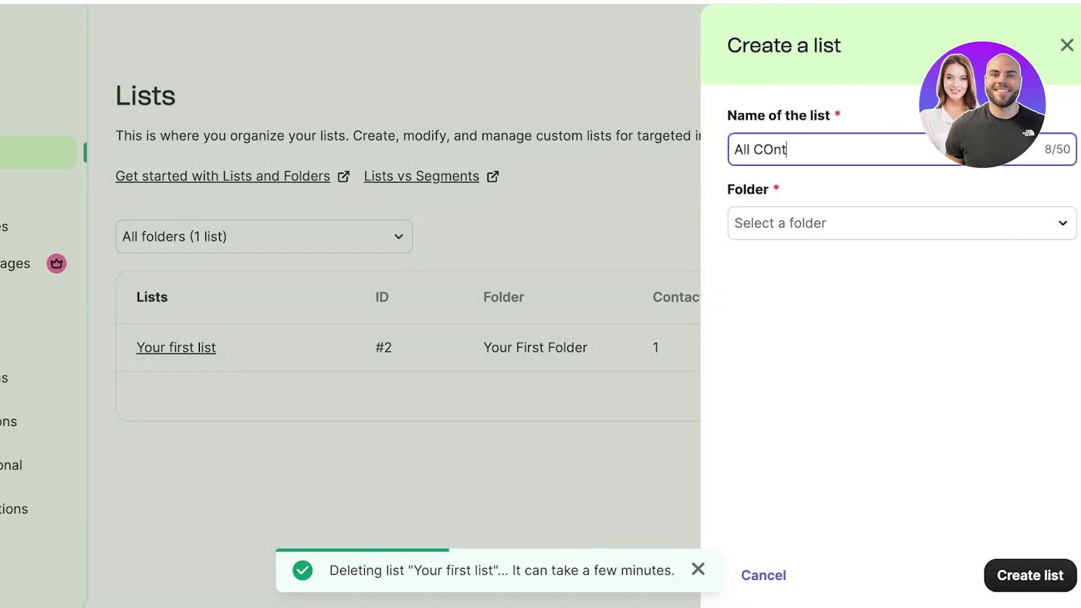
{"action": "key", "text": "BackSpace"}
{"action": "key", "text": "BackSpace"}
{"action": "type", "text": "ontan"}
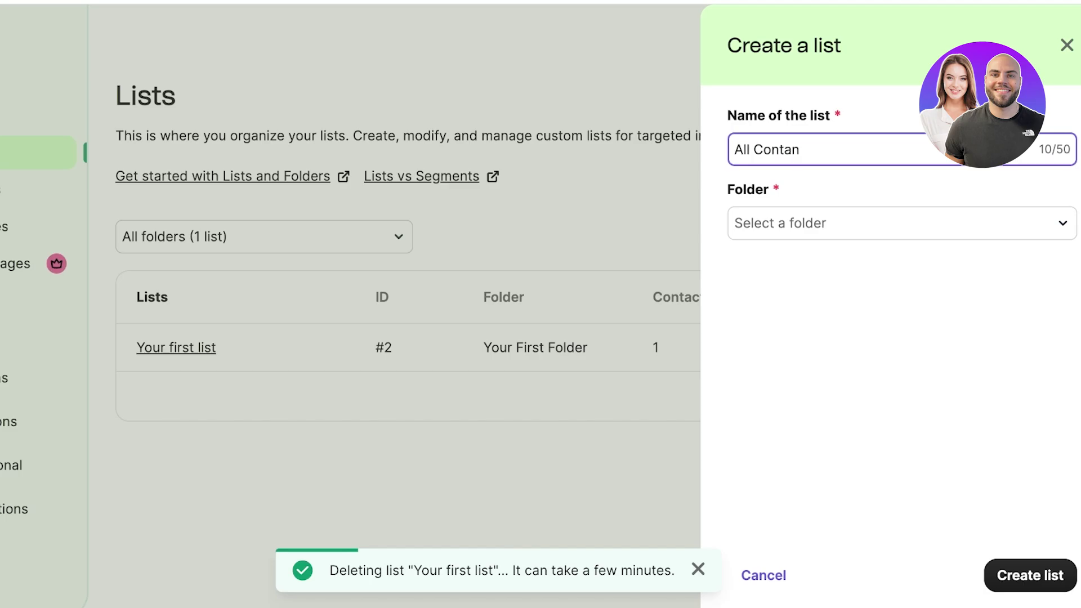
{"action": "type", "text": "ts"}
{"action": "key", "text": "BackSpace"}
{"action": "key", "text": "BackSpace"}
{"action": "key", "text": "BackSpace"}
{"action": "type", "text": "cts"}
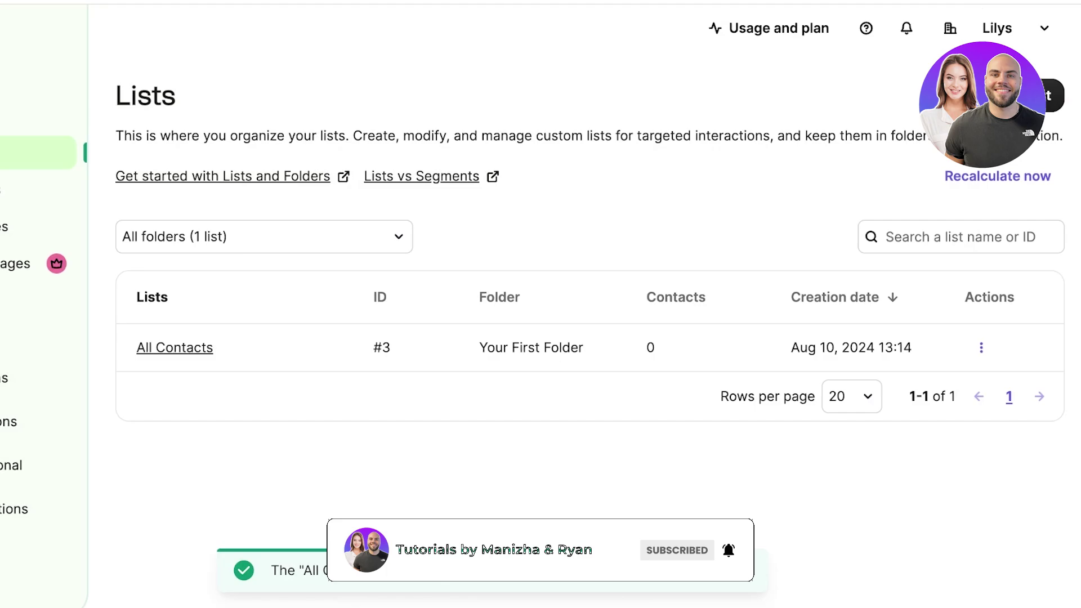
- Create a 'Fav Customers' list in Your First Folder and open its contacts
{"action": "left_click", "coordinate": [1048, 95]}
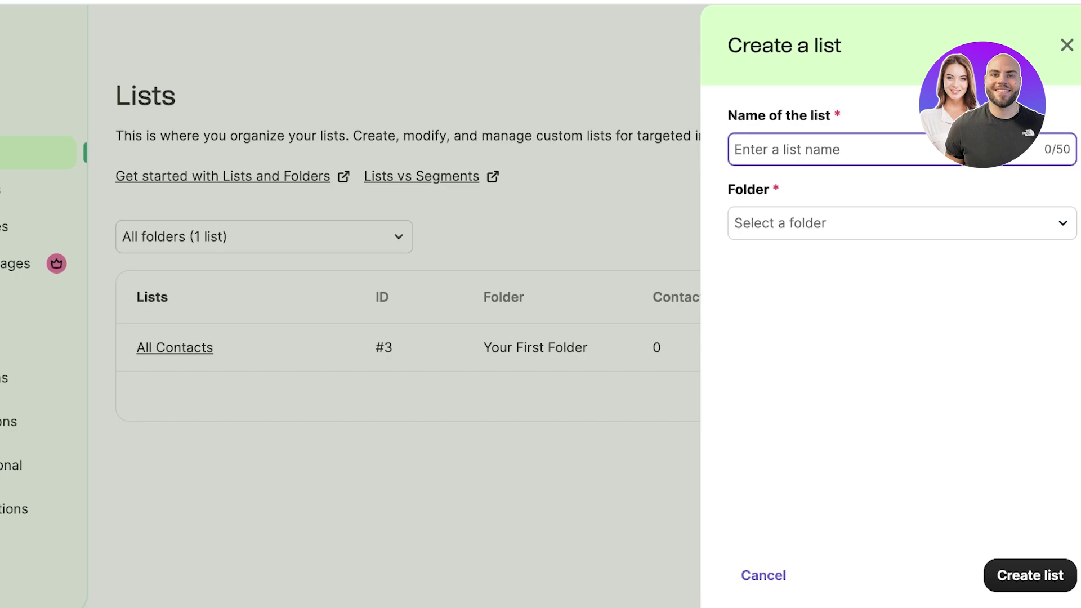
{"action": "type", "text": "Fav "}
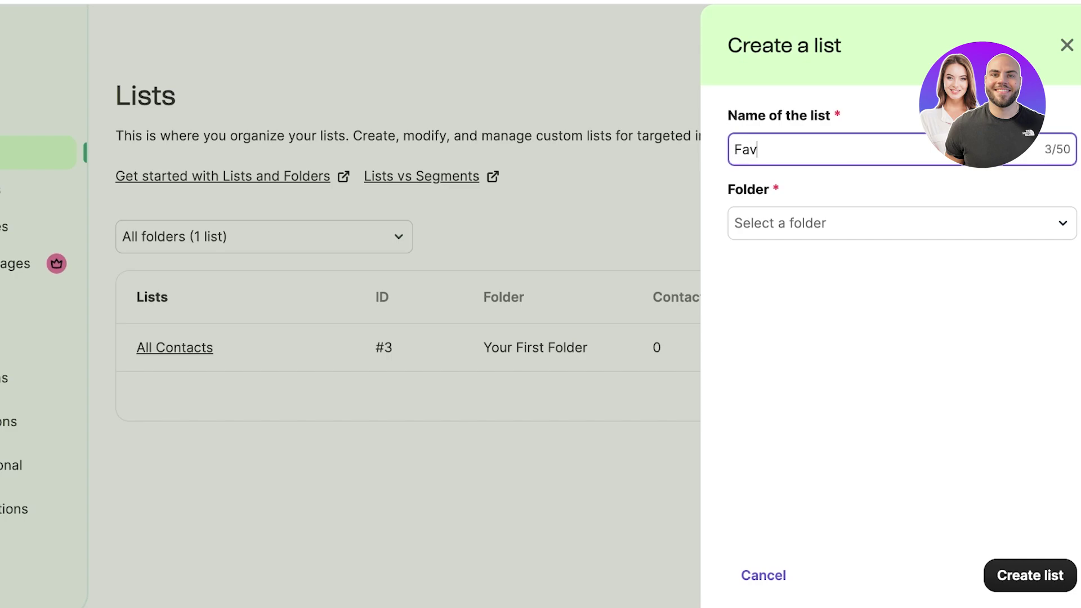
{"action": "type", "text": "Customers"}
{"action": "left_click", "coordinate": [901, 222]}
{"action": "left_click", "coordinate": [788, 270]}
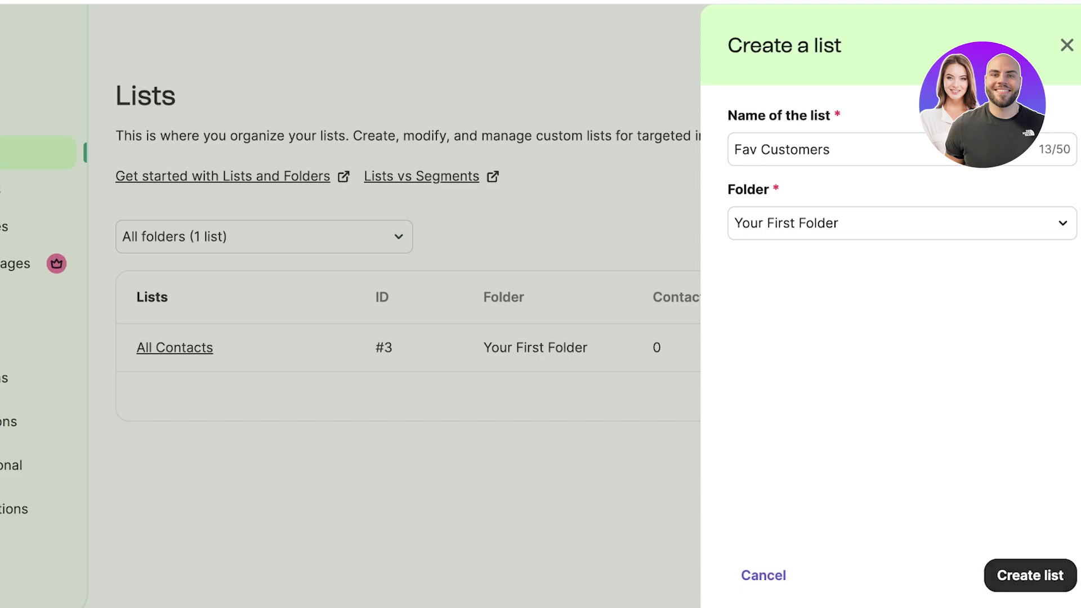
{"action": "left_click", "coordinate": [1031, 574]}
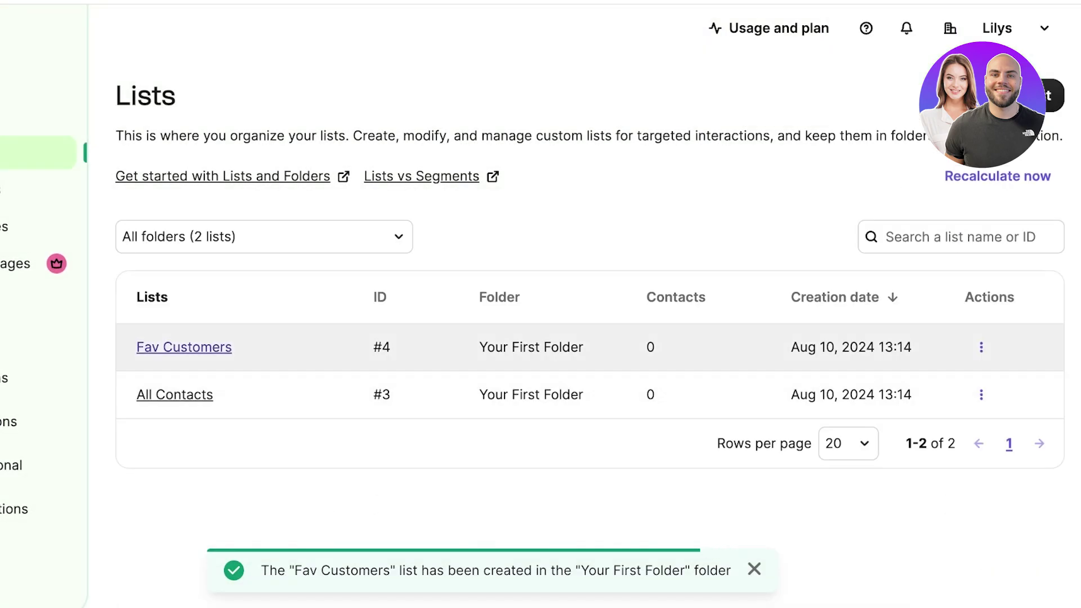
{"action": "left_click", "coordinate": [183, 345]}
{"action": "scroll", "coordinate": [590, 310], "scroll_direction": "down", "scroll_amount": 3}
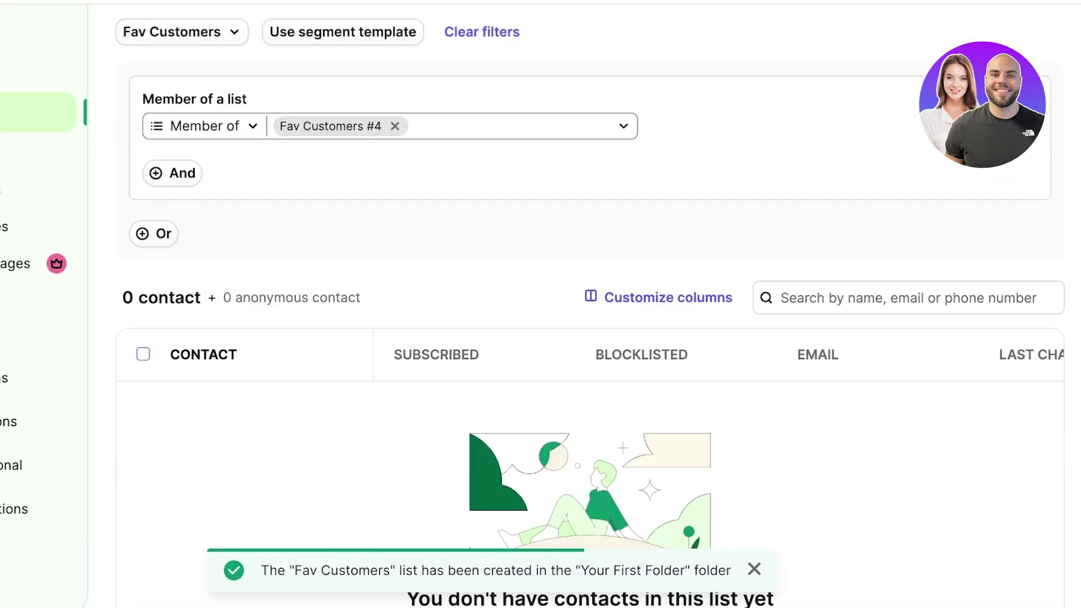
{"action": "scroll", "coordinate": [590, 309], "scroll_direction": "up", "scroll_amount": 3}
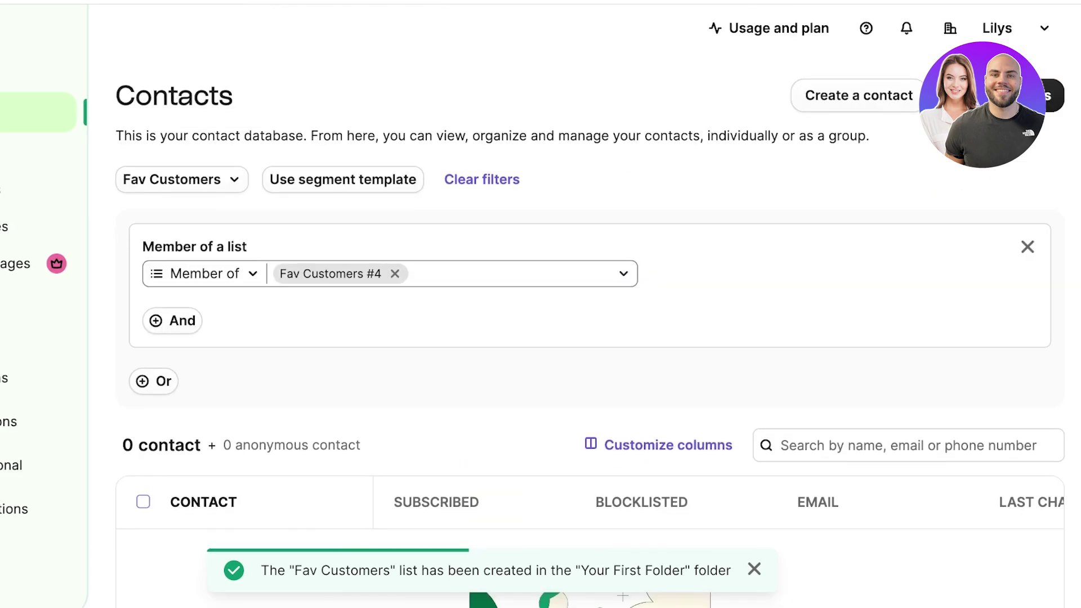
{"action": "scroll", "coordinate": [590, 309], "scroll_direction": "down", "scroll_amount": 5}
{"action": "scroll", "coordinate": [590, 310], "scroll_direction": "up", "scroll_amount": 1}
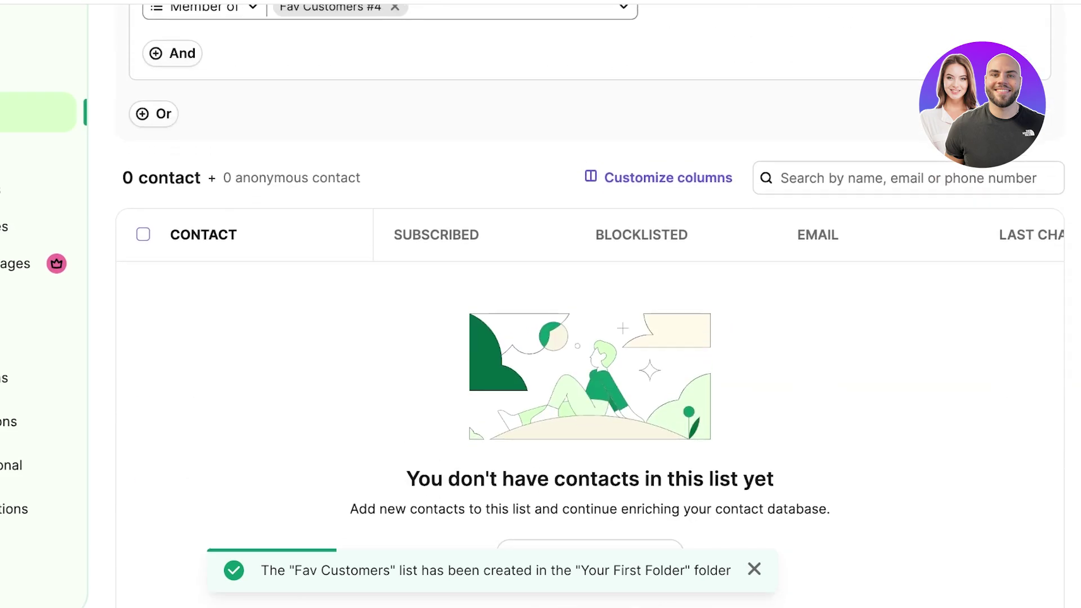
{"action": "scroll", "coordinate": [590, 309], "scroll_direction": "down", "scroll_amount": 1}
{"action": "scroll", "coordinate": [590, 310], "scroll_direction": "up", "scroll_amount": 3}
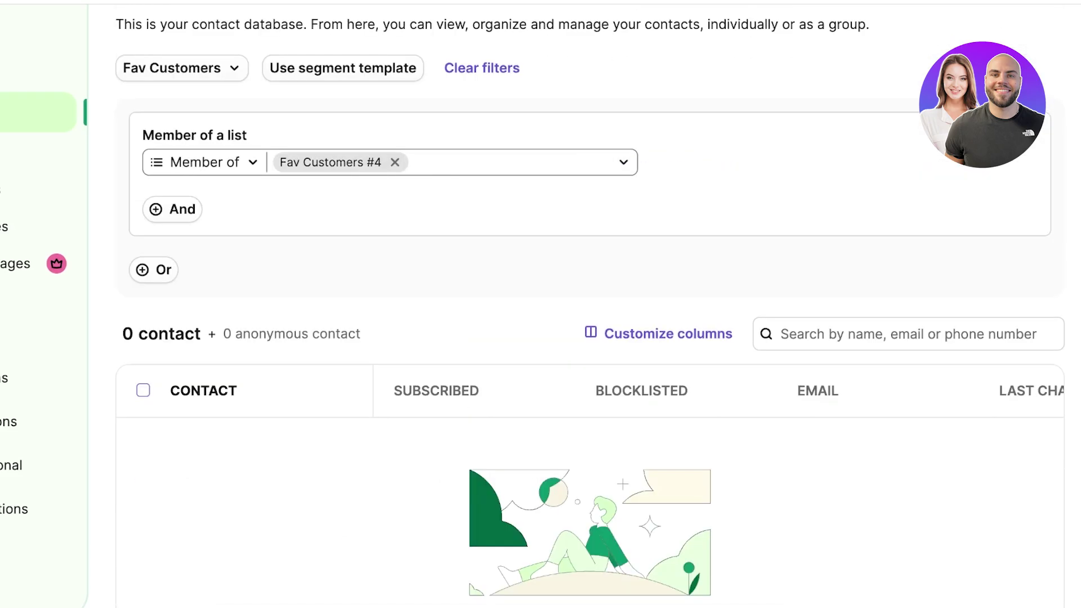
{"action": "scroll", "coordinate": [590, 309], "scroll_direction": "down", "scroll_amount": 3}
{"action": "left_click", "coordinate": [589, 523]}
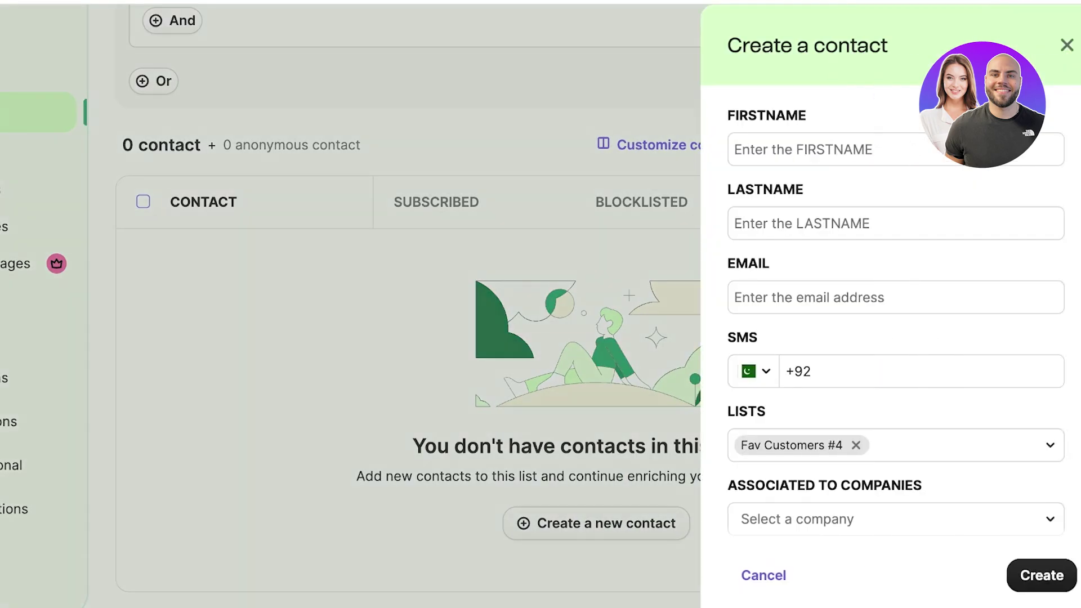
{"action": "scroll", "coordinate": [895, 338], "scroll_direction": "down", "scroll_amount": 2}
{"action": "key", "text": "Escape"}
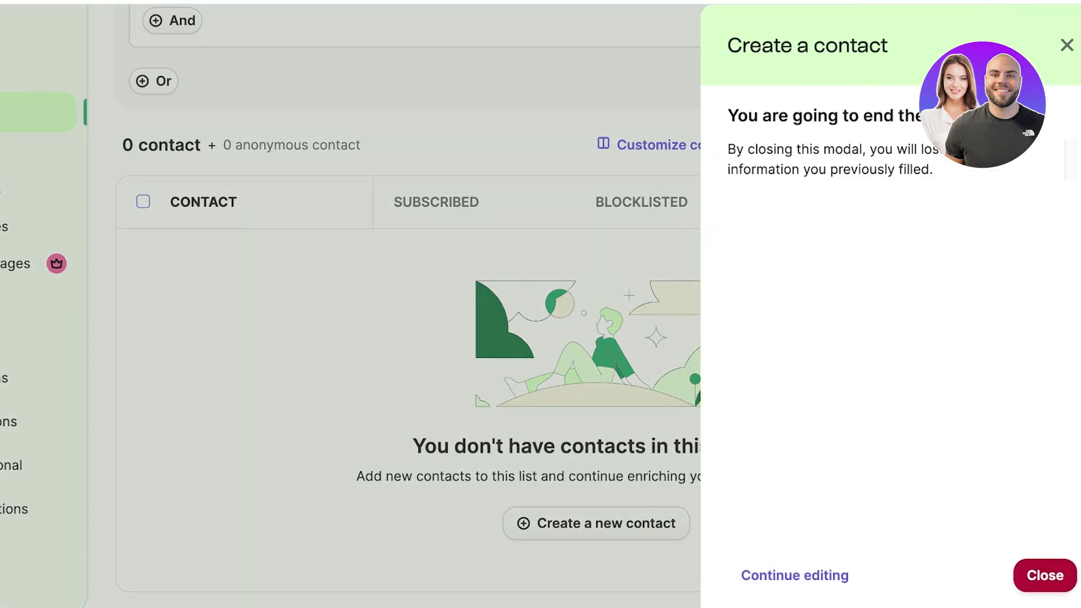
{"action": "left_click", "coordinate": [1067, 45]}
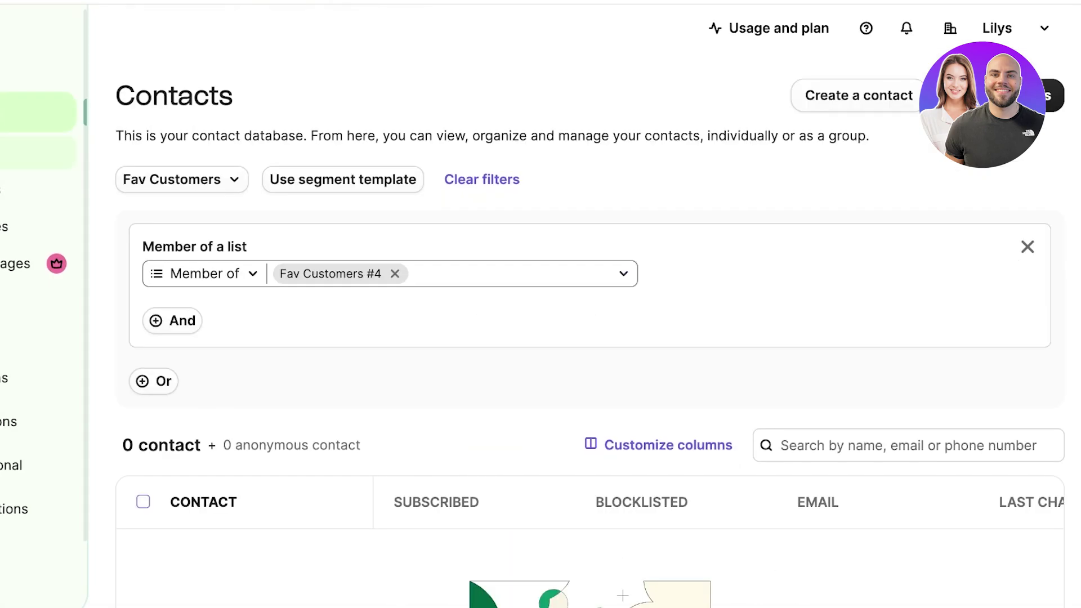
{"action": "left_click", "coordinate": [34, 152]}
{"action": "left_click", "coordinate": [184, 345]}
{"action": "scroll", "coordinate": [590, 338], "scroll_direction": "down", "scroll_amount": 5}
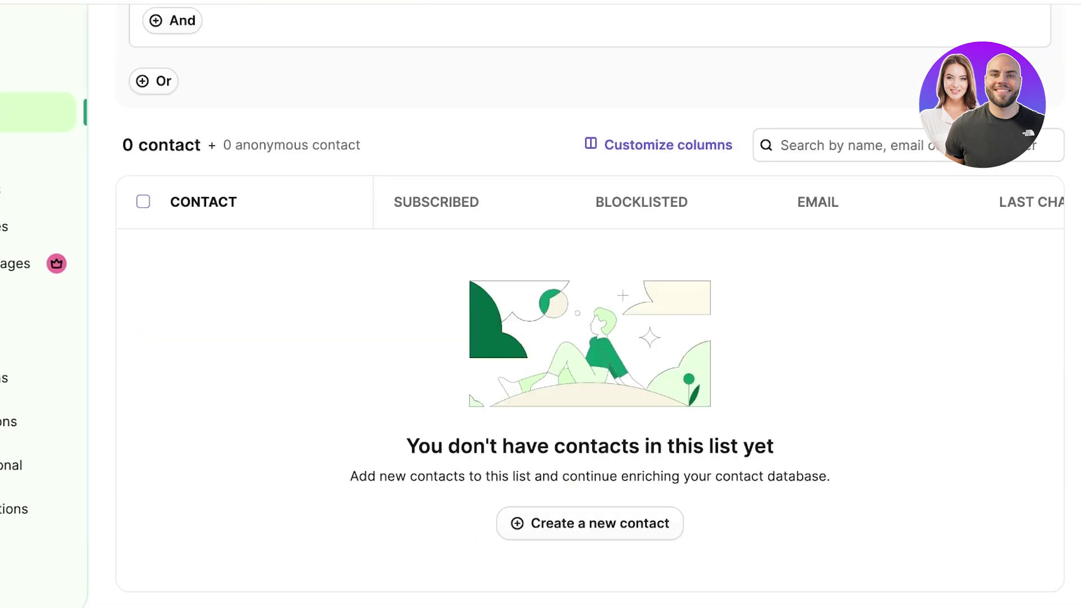
- Clear the Fav Customers filter and open the first contact's details page
{"action": "scroll", "coordinate": [590, 338], "scroll_direction": "up", "scroll_amount": 5}
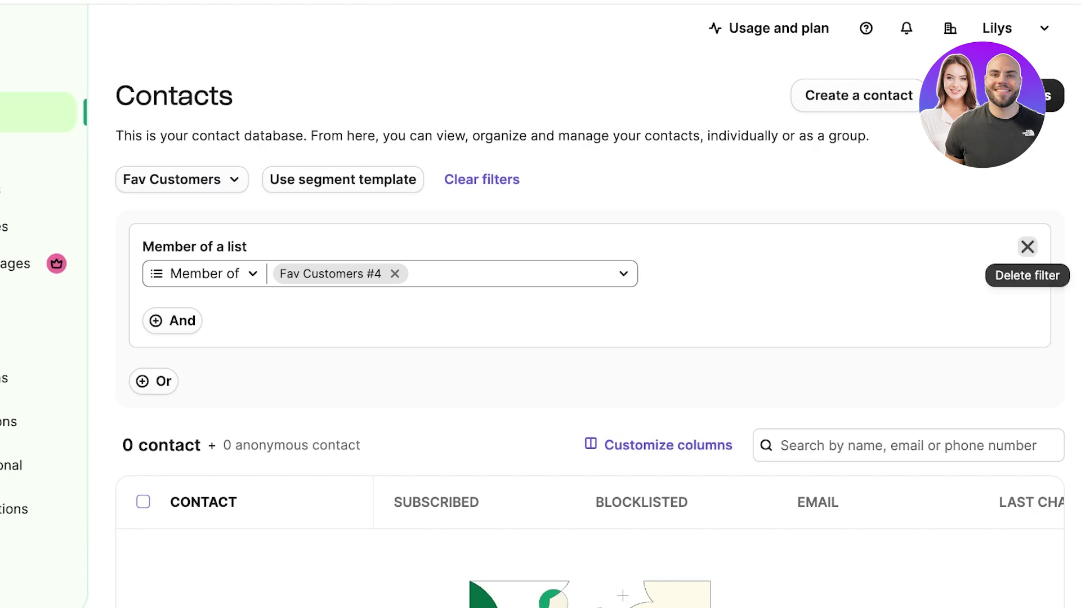
{"action": "left_click", "coordinate": [1026, 243]}
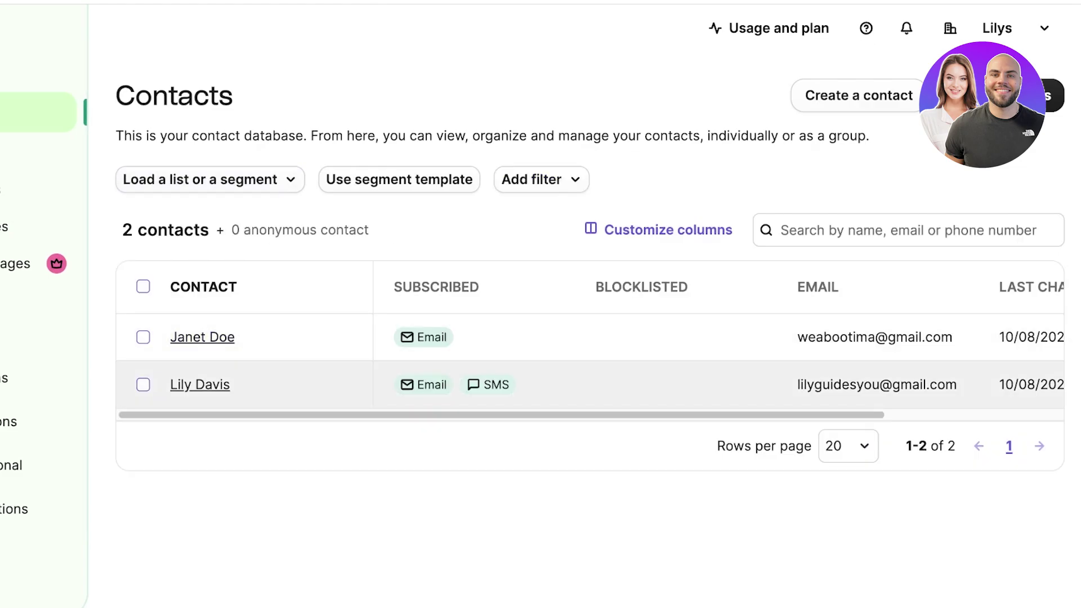
{"action": "left_click", "coordinate": [202, 337]}
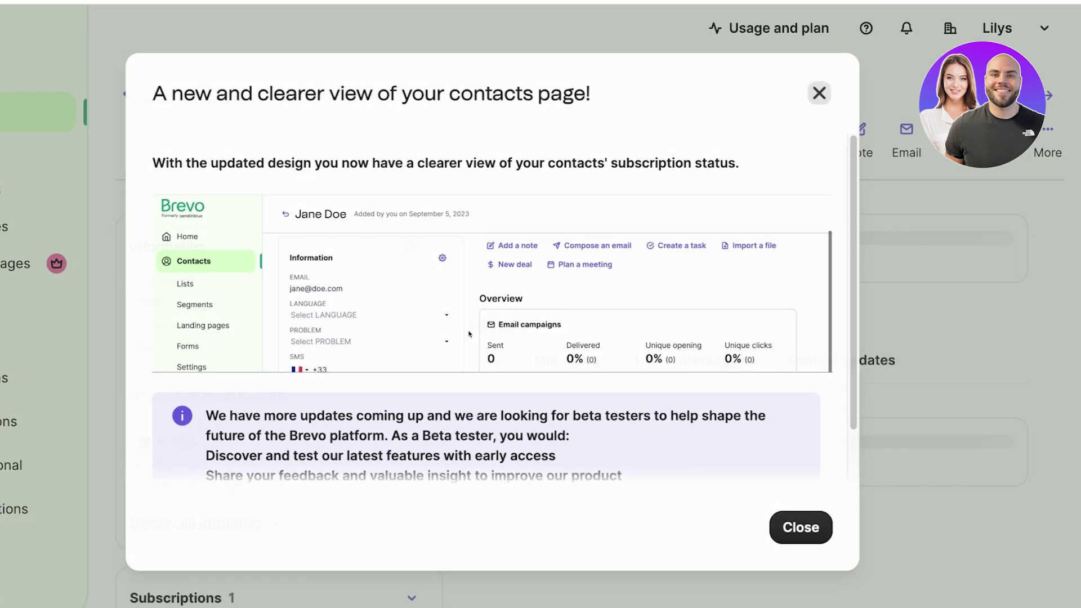
{"action": "left_click", "coordinate": [822, 91]}
- Inspect the contact's email campaign and transactional email subscription settings
{"action": "scroll", "coordinate": [563, 338], "scroll_direction": "down", "scroll_amount": 2}
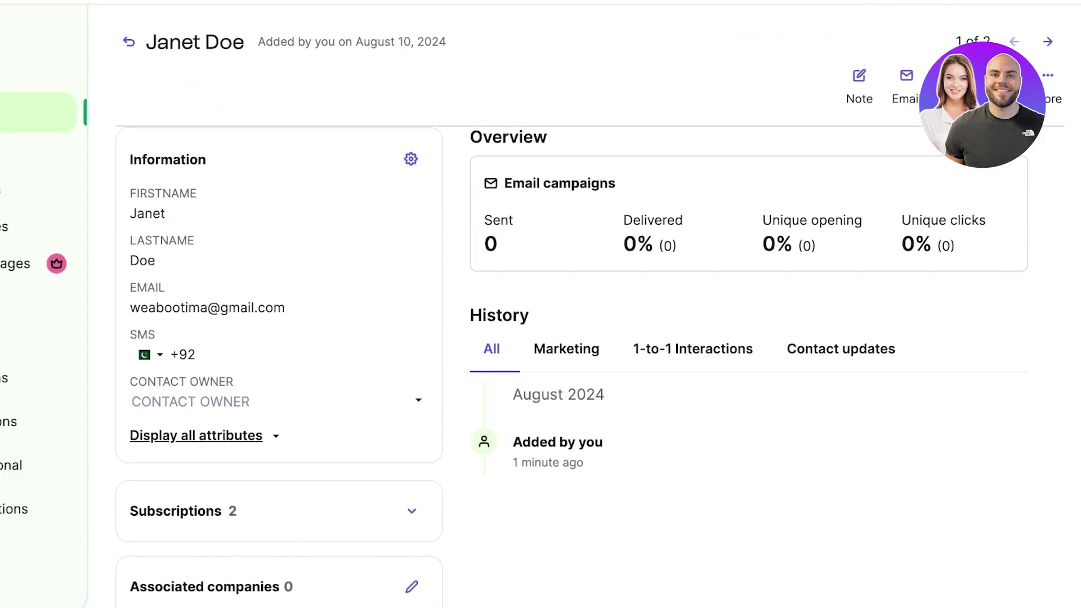
{"action": "scroll", "coordinate": [563, 338], "scroll_direction": "down", "scroll_amount": 4}
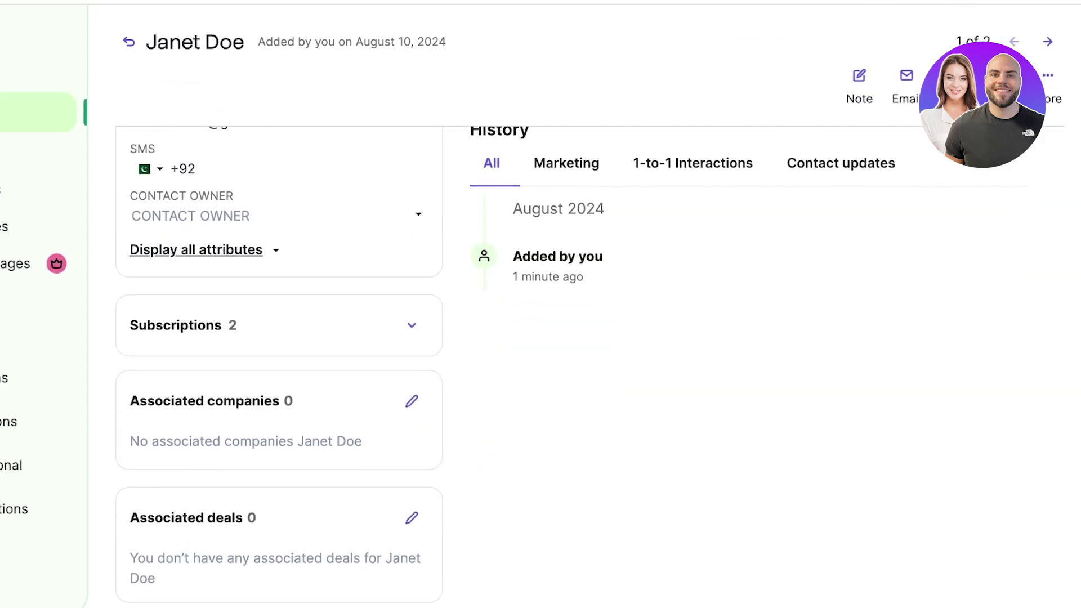
{"action": "left_click", "coordinate": [412, 325]}
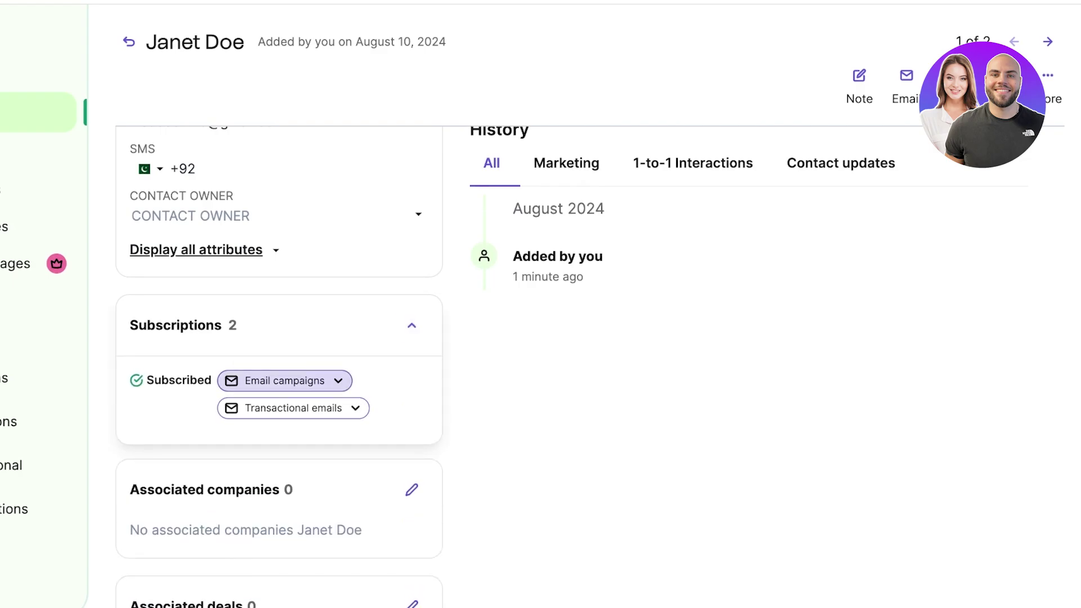
{"action": "left_click", "coordinate": [285, 380]}
{"action": "left_click", "coordinate": [285, 380]}
{"action": "left_click", "coordinate": [293, 408]}
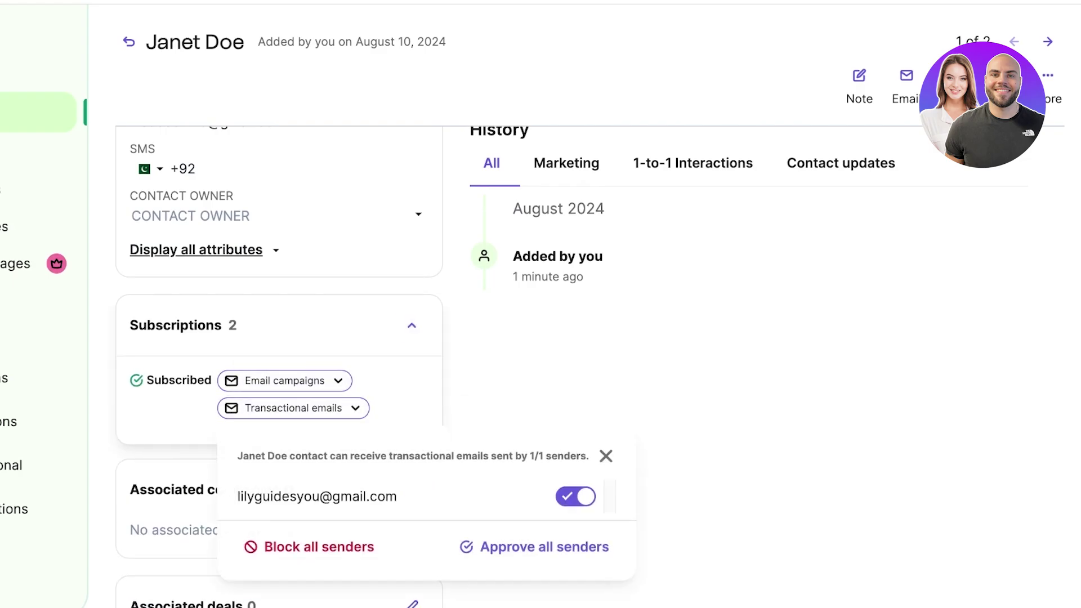
{"action": "left_click", "coordinate": [294, 408]}
{"action": "left_click", "coordinate": [412, 326]}
{"action": "scroll", "coordinate": [412, 325], "scroll_direction": "down", "scroll_amount": 1}
{"action": "scroll", "coordinate": [411, 326], "scroll_direction": "down", "scroll_amount": 2}
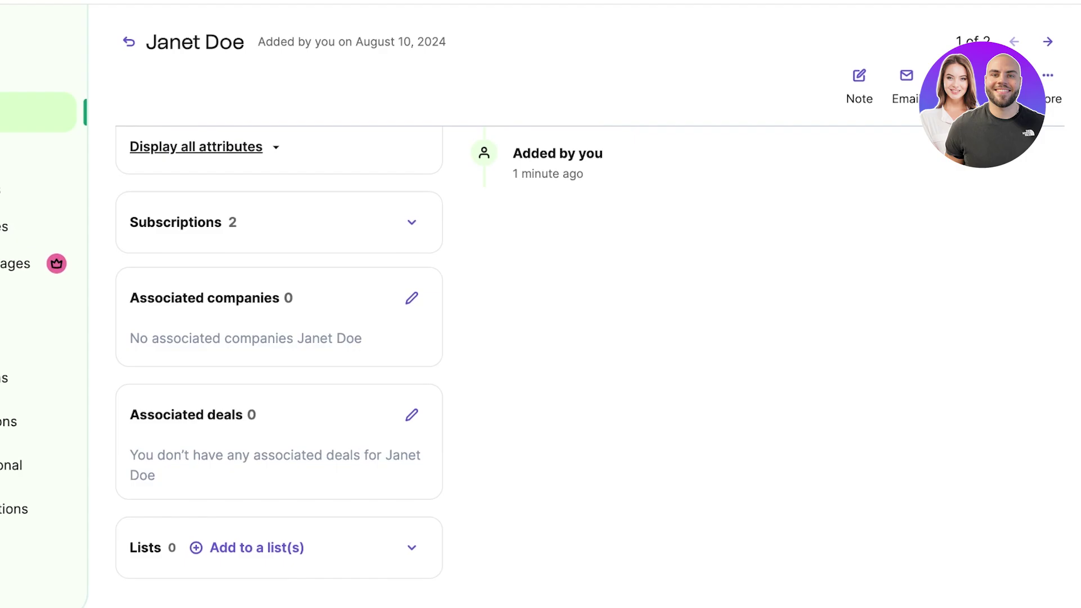
- Add the contact to #3 All Contacts and #4 Fav Customers, save, and go back
{"action": "left_click", "coordinate": [257, 548]}
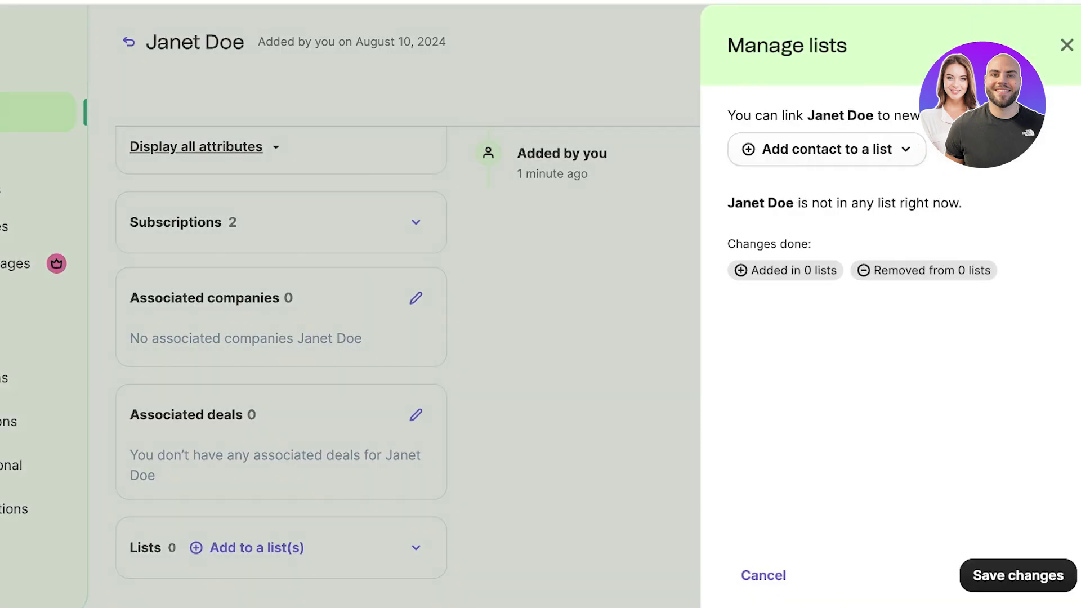
{"action": "left_click", "coordinate": [826, 149]}
{"action": "left_click", "coordinate": [815, 258]}
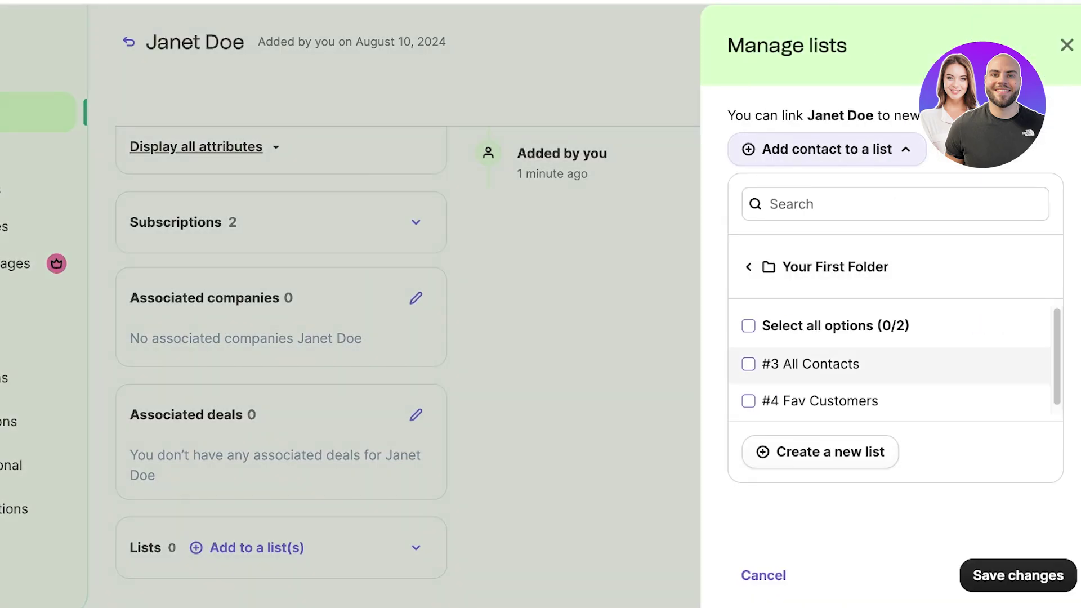
{"action": "left_click", "coordinate": [748, 364]}
{"action": "left_click", "coordinate": [748, 398]}
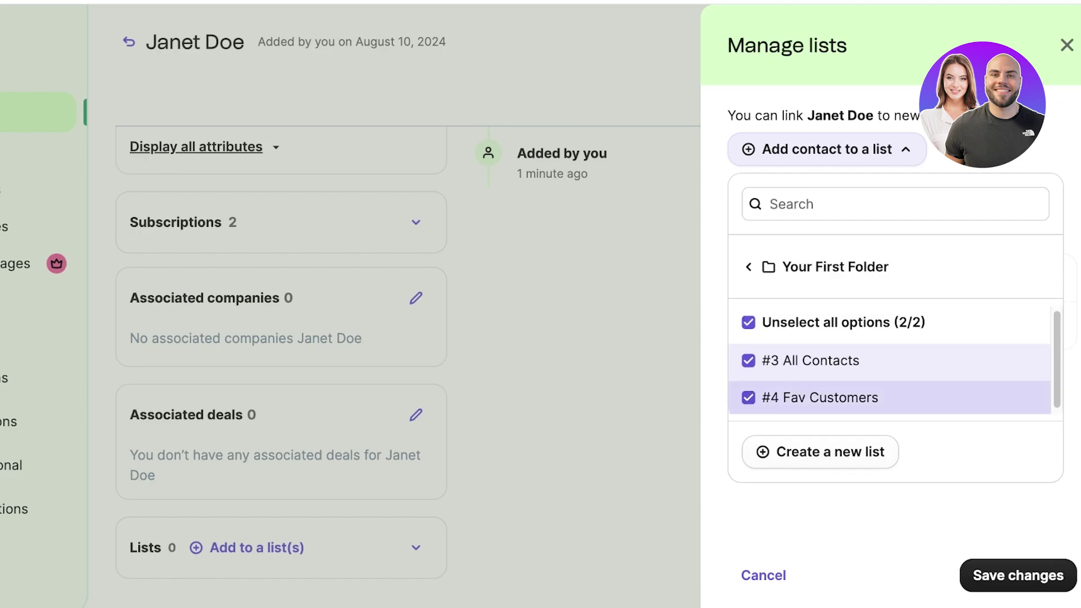
{"action": "left_click", "coordinate": [1017, 576]}
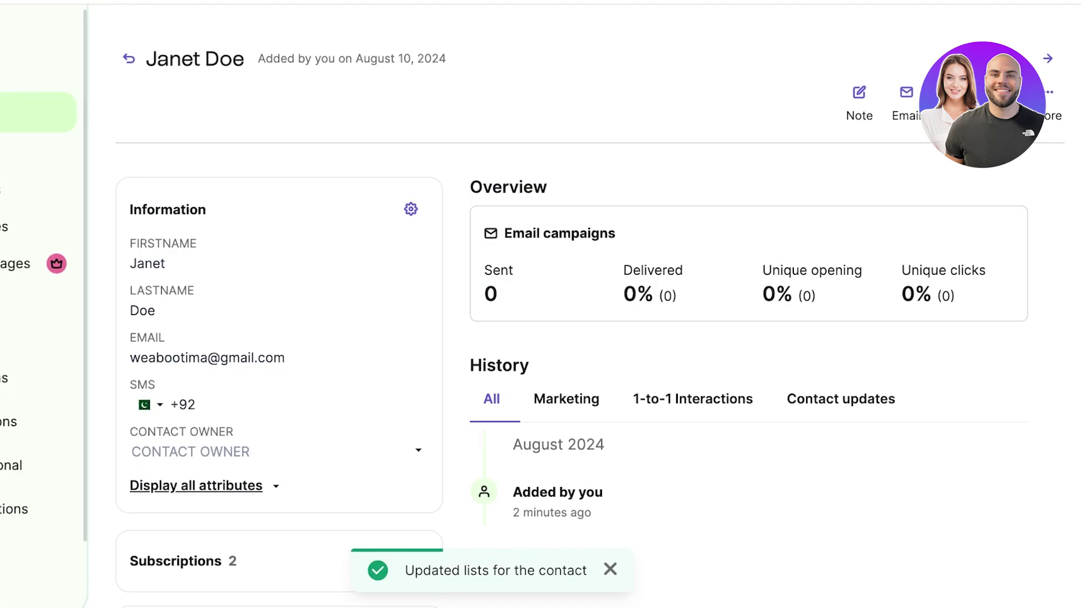
{"action": "key", "text": "alt+Left"}
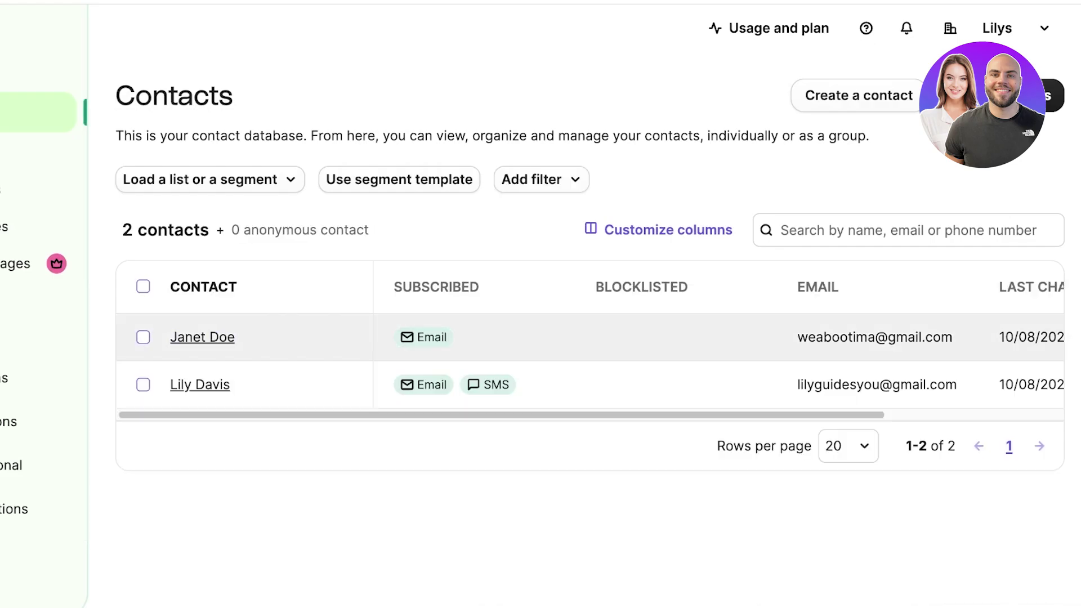
- Select both contacts and open the bulk attribute edit, closing it without changes
{"action": "left_click", "coordinate": [143, 337]}
{"action": "left_click", "coordinate": [143, 385]}
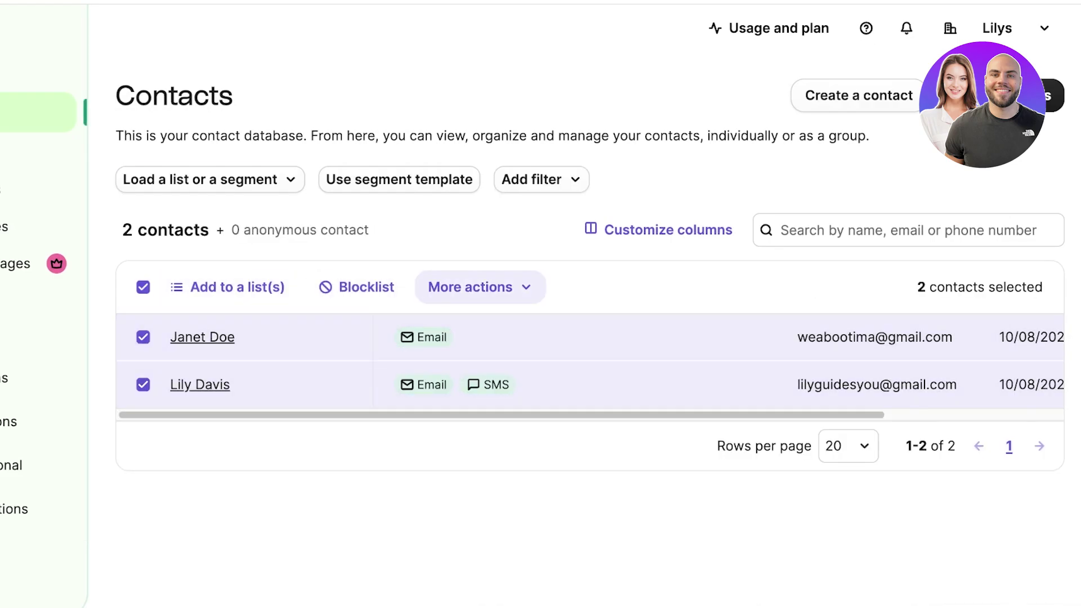
{"action": "left_click", "coordinate": [470, 287]}
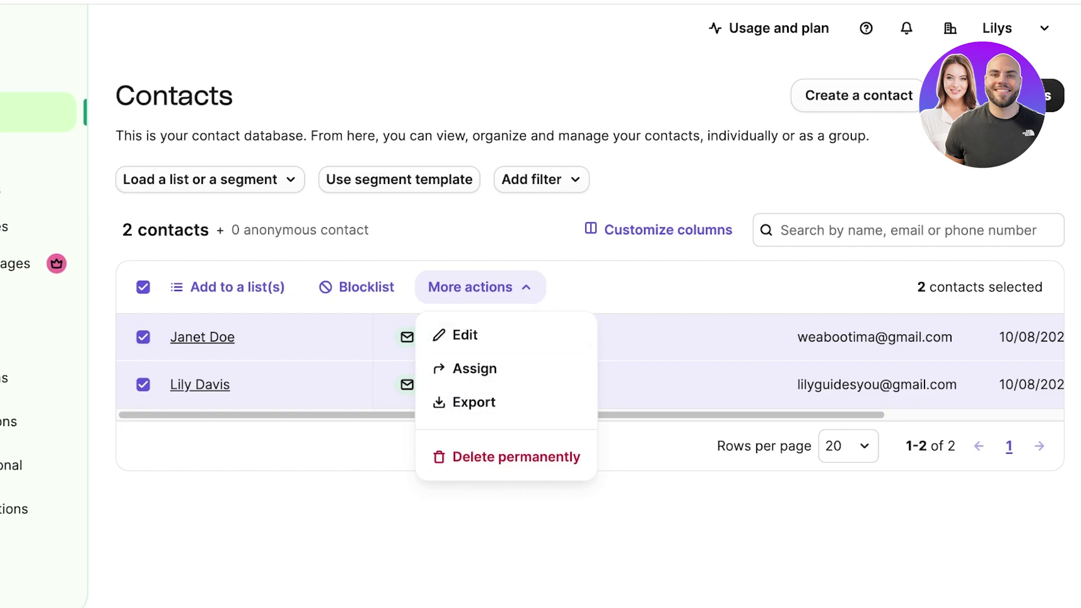
{"action": "left_click", "coordinate": [465, 335]}
{"action": "left_click", "coordinate": [465, 335]}
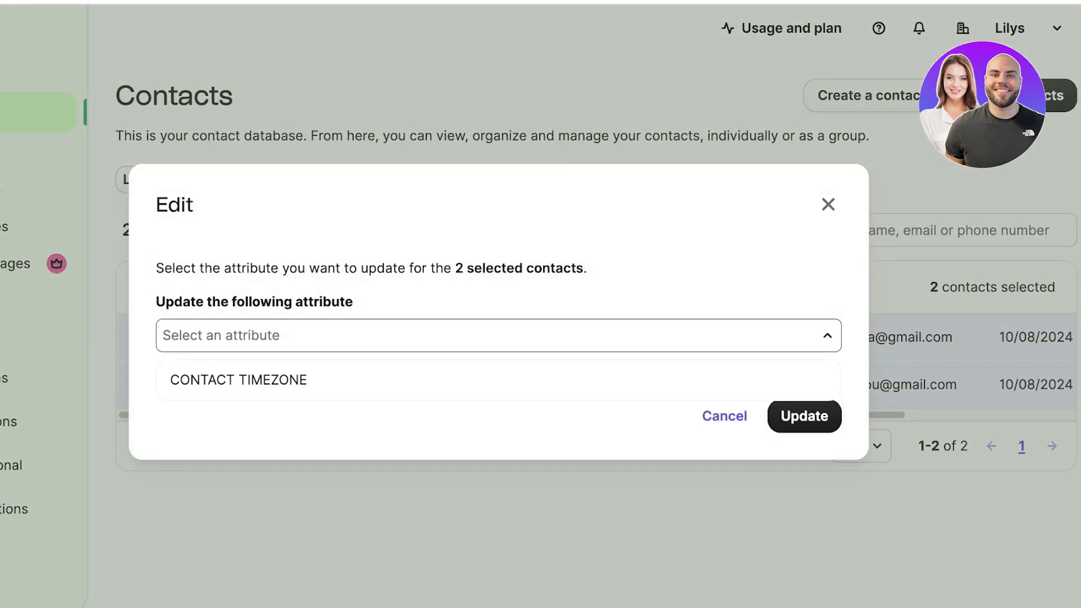
{"action": "left_click", "coordinate": [828, 205]}
{"action": "left_click", "coordinate": [828, 204]}
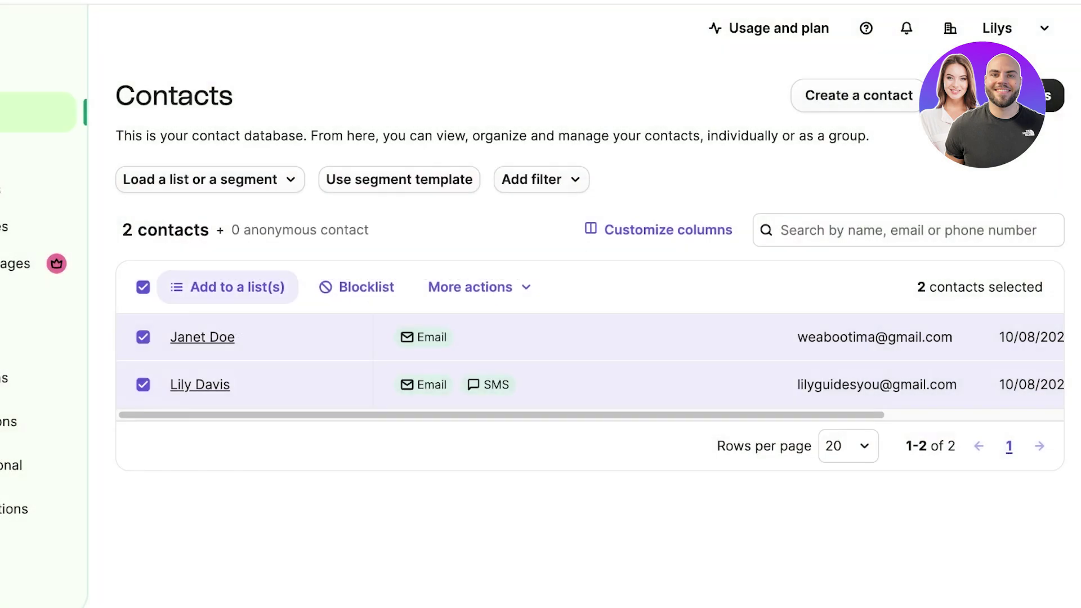
- Cancel adding the selected contacts to lists, deselect them, and go to Segments
{"action": "left_click", "coordinate": [228, 287]}
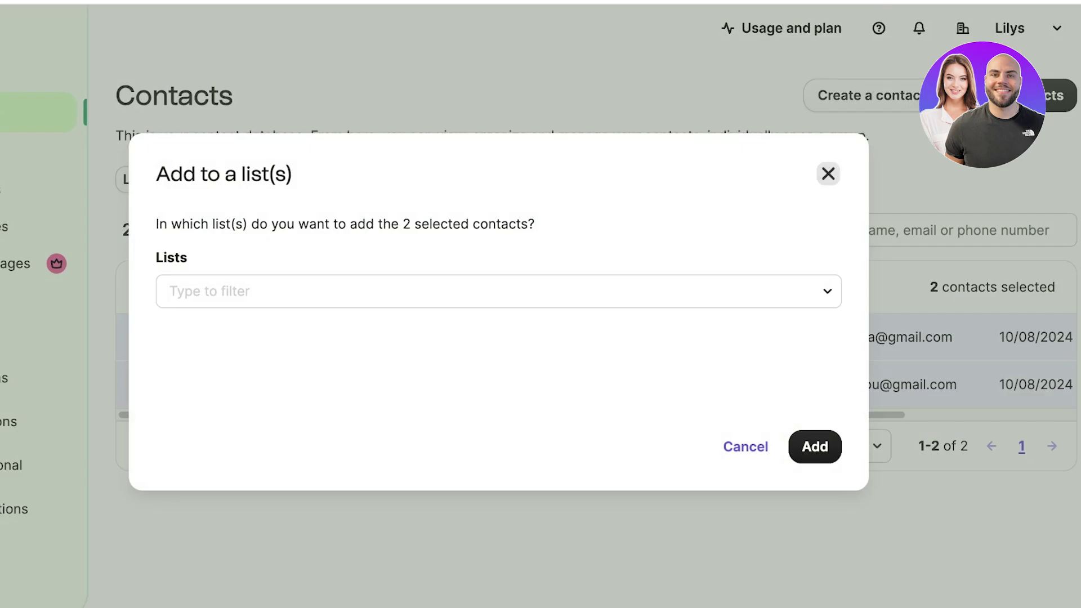
{"action": "left_click", "coordinate": [828, 174]}
{"action": "left_click", "coordinate": [143, 336]}
{"action": "left_click", "coordinate": [143, 384]}
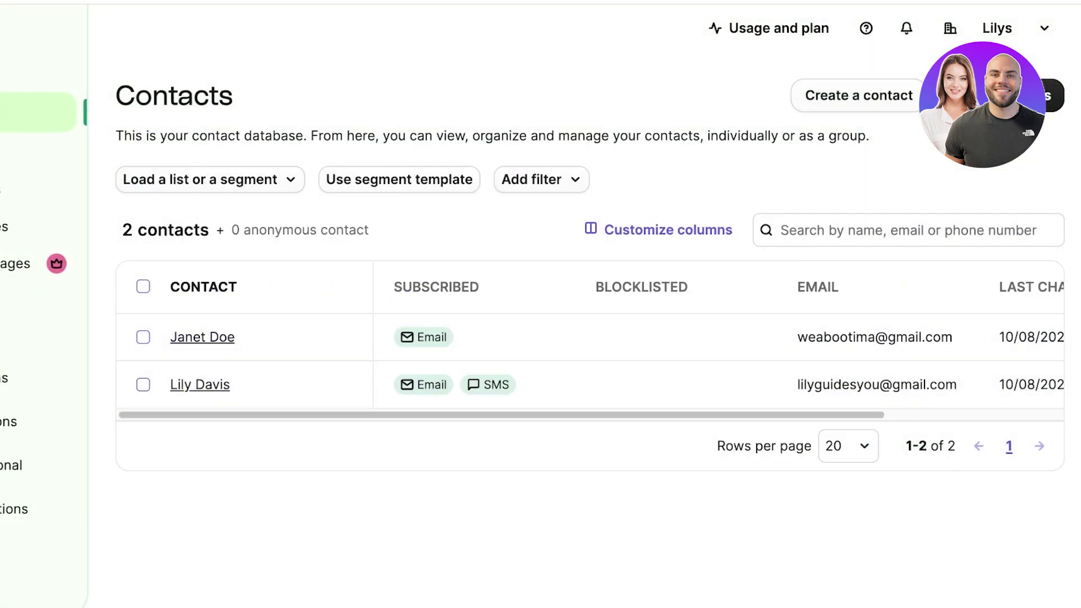
{"action": "left_click", "coordinate": [40, 189]}
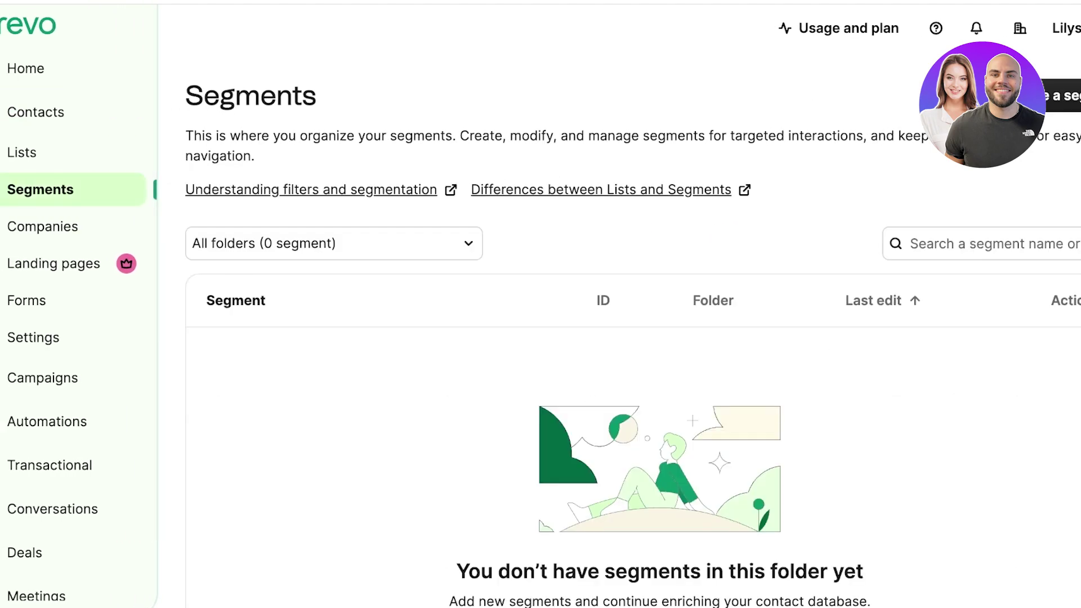
- Start a new segment and browse the Email Marketing and Demographics template tabs
{"action": "left_click", "coordinate": [1062, 96]}
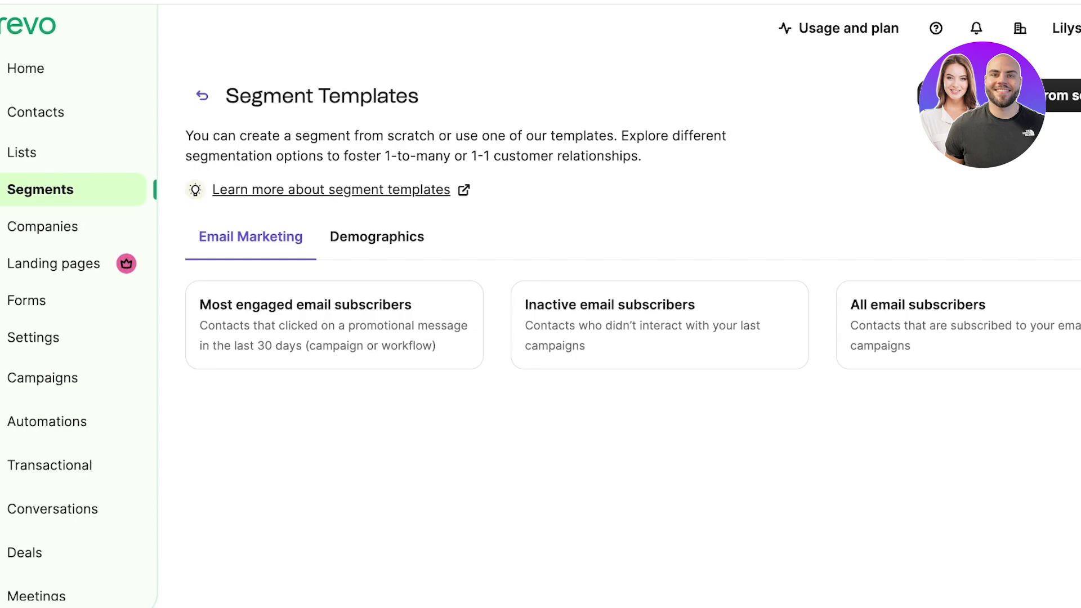
{"action": "left_click", "coordinate": [377, 237]}
{"action": "left_click", "coordinate": [251, 237]}
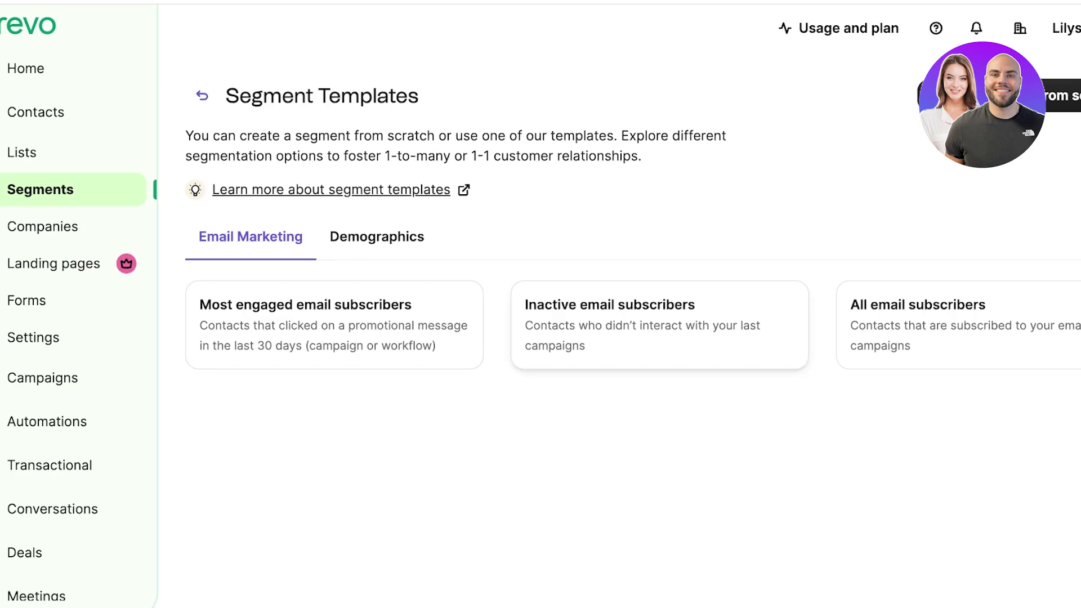
{"action": "left_click", "coordinate": [376, 237]}
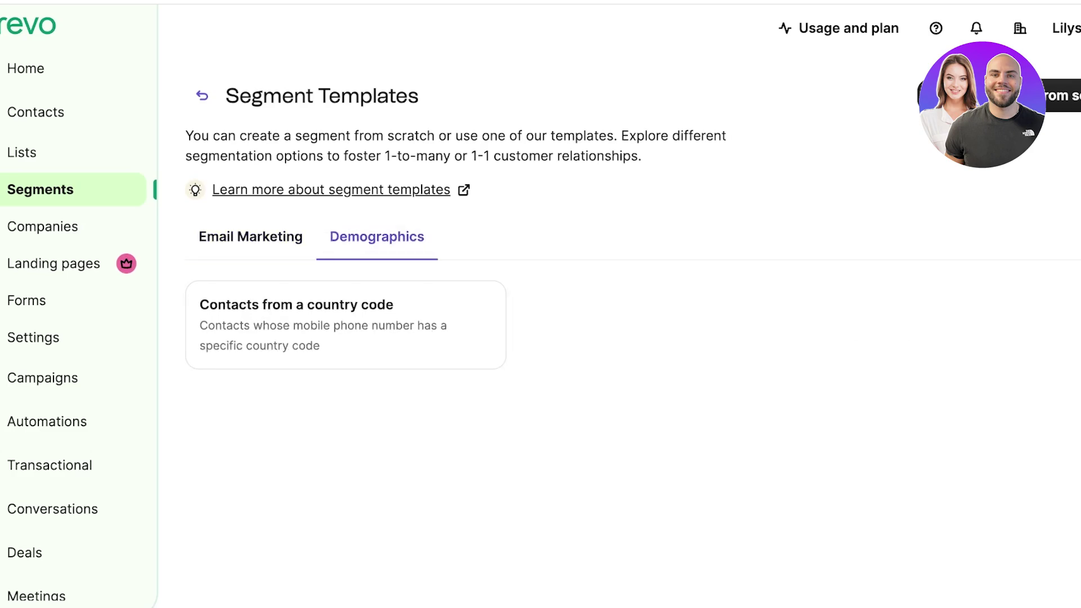
{"action": "left_click", "coordinate": [251, 237]}
- Apply the 'Most engaged email subscribers' template, keeping any email type
{"action": "left_click", "coordinate": [315, 318]}
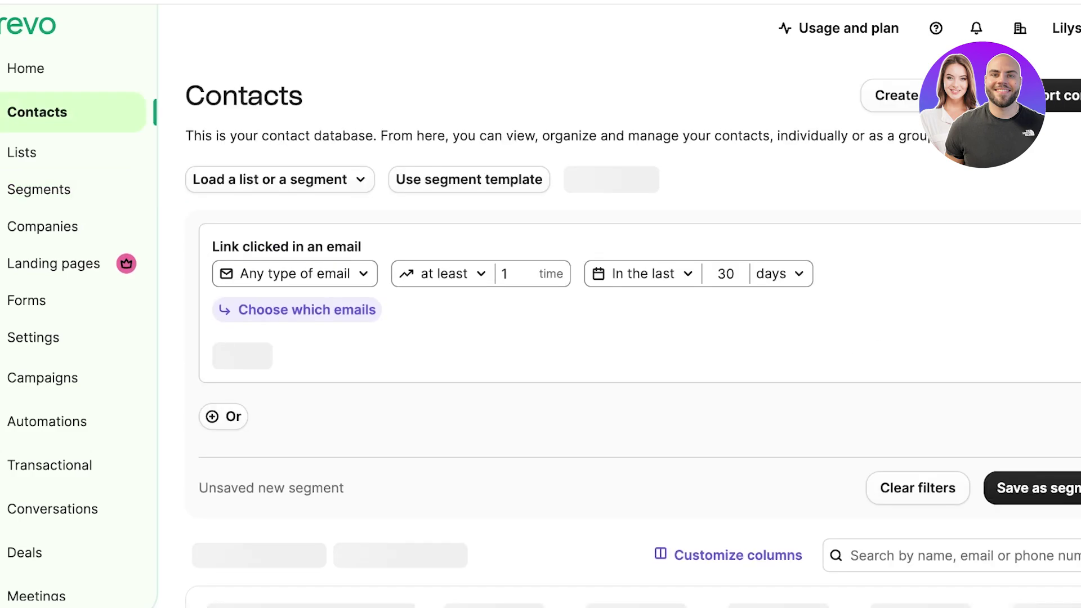
{"action": "scroll", "coordinate": [619, 338], "scroll_direction": "down", "scroll_amount": 3}
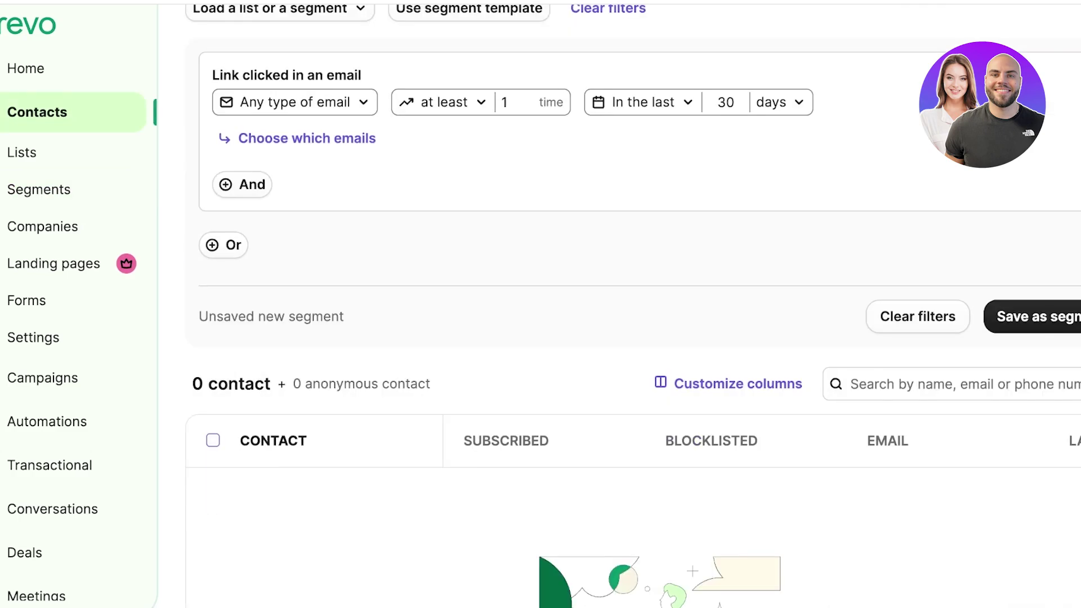
{"action": "scroll", "coordinate": [619, 338], "scroll_direction": "up", "scroll_amount": 3}
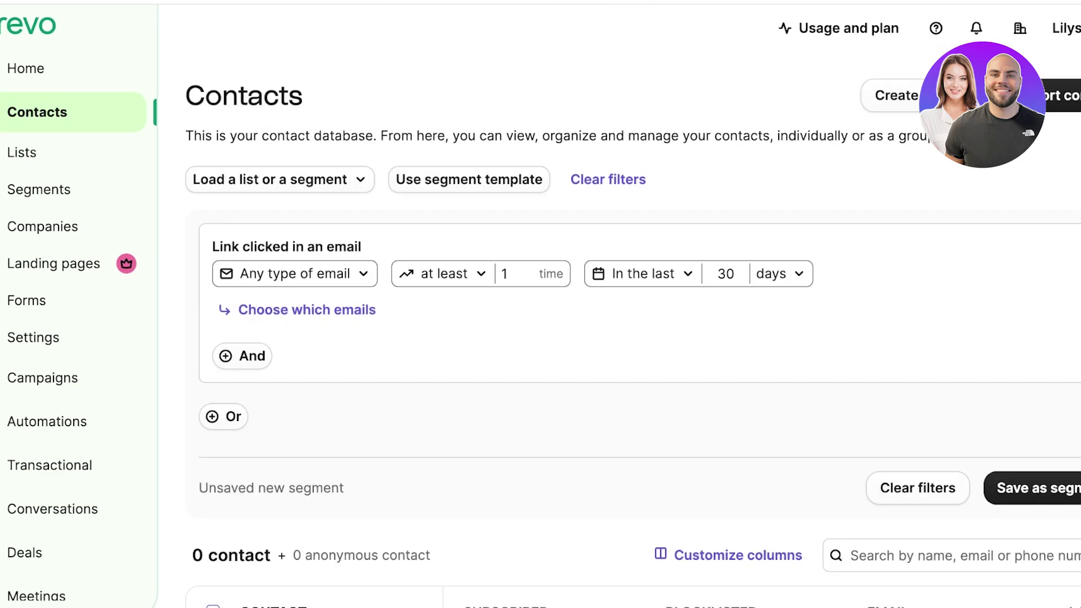
{"action": "left_click", "coordinate": [295, 273]}
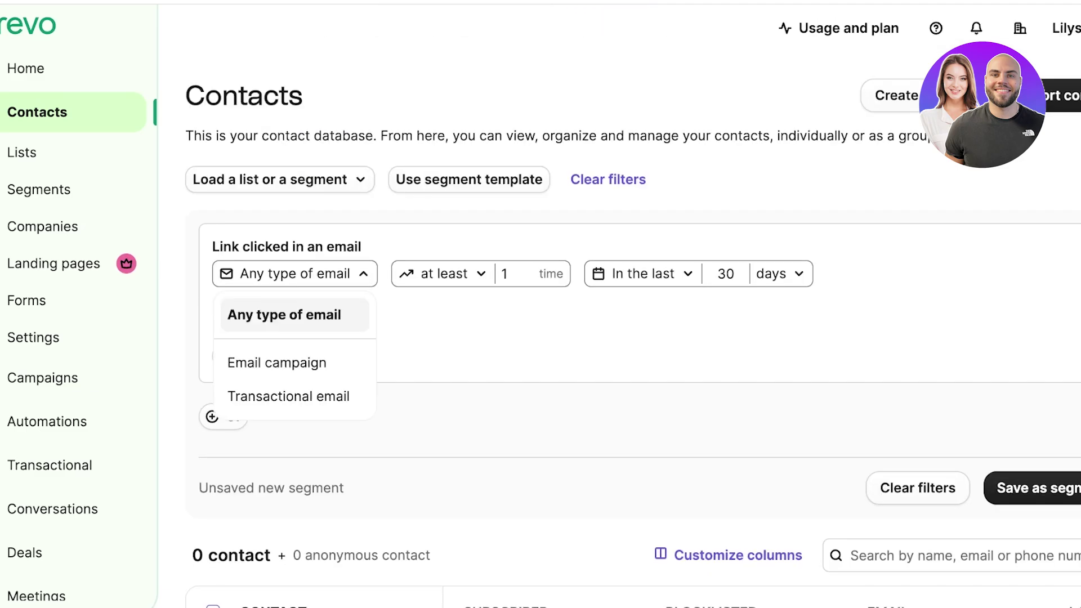
{"action": "key", "text": "Return"}
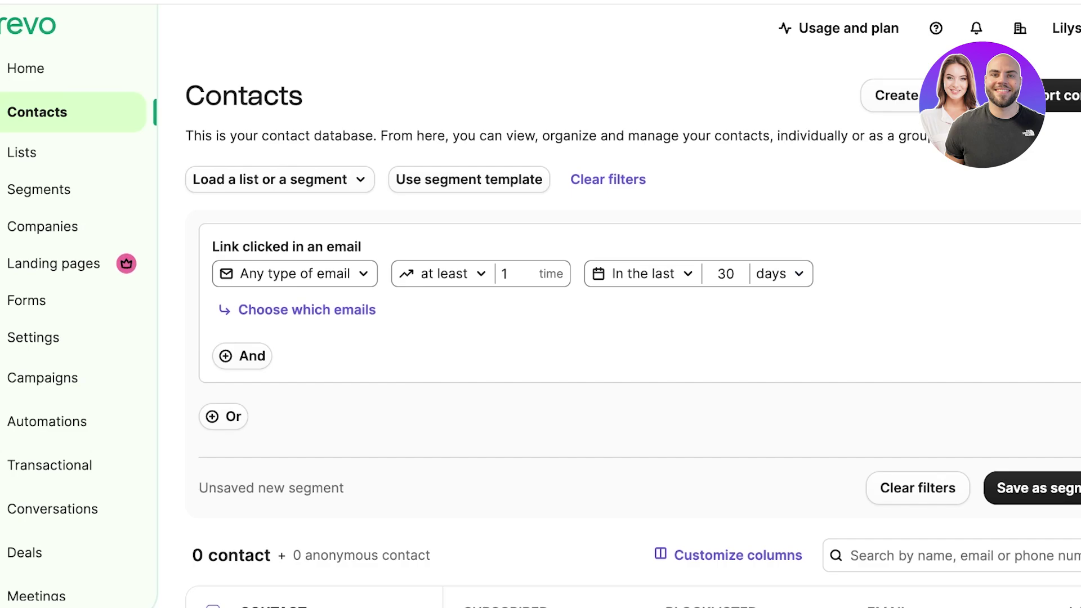
- Set the link-click condition to at least 3 times in the last 30 days
{"action": "key", "text": "Tab"}
{"action": "key", "text": "Return"}
{"action": "key", "text": "Down"}
{"action": "key", "text": "Down"}
{"action": "key", "text": "Down"}
{"action": "key", "text": "Down"}
{"action": "key", "text": "Down"}
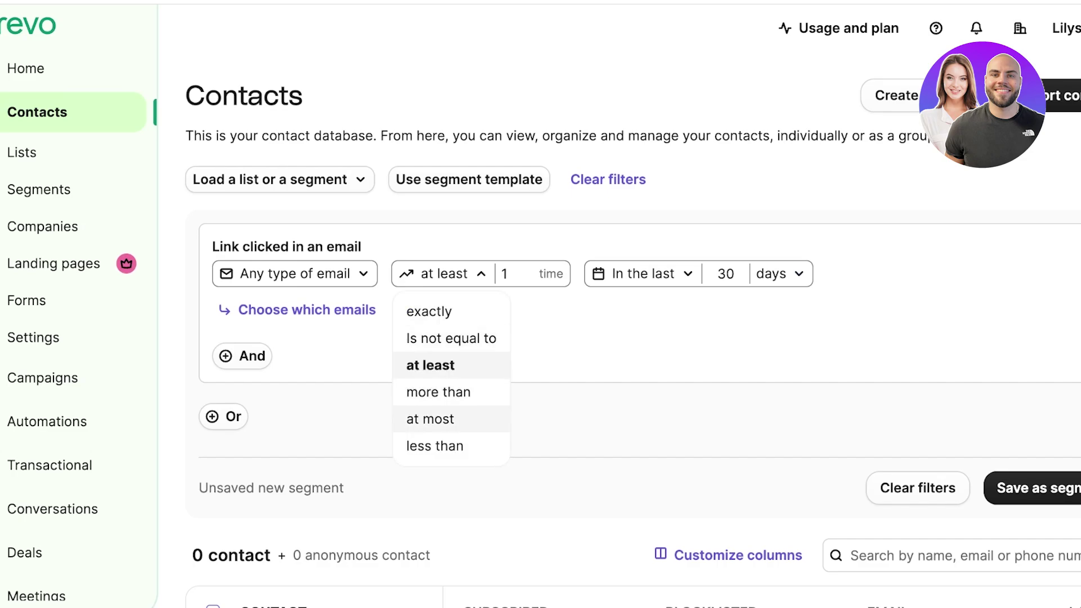
{"action": "key", "text": "Up"}
{"action": "key", "text": "Up"}
{"action": "key", "text": "Tab"}
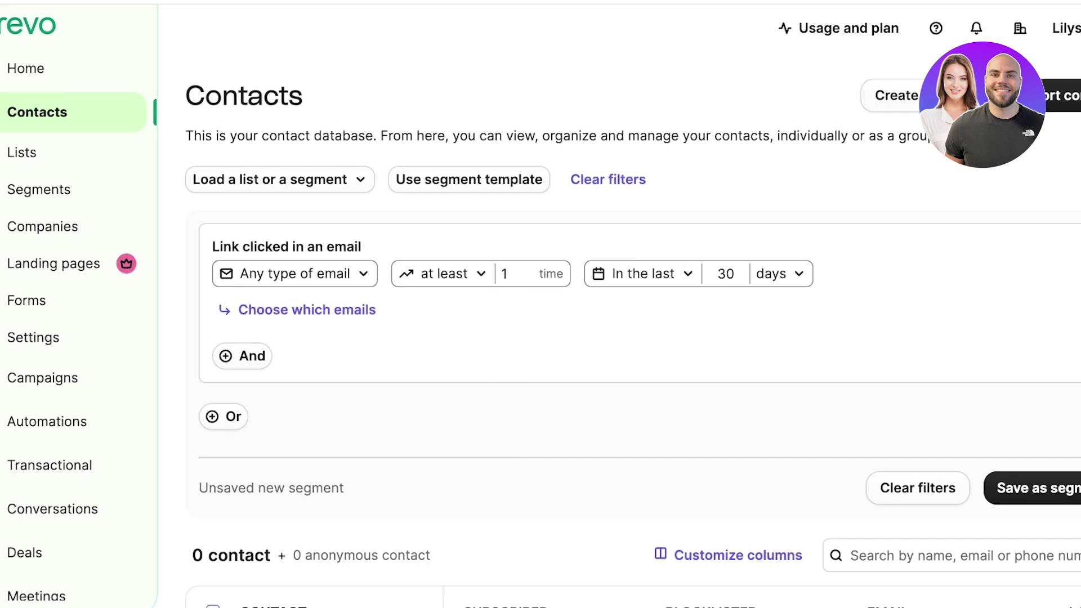
{"action": "key", "text": "BackSpace"}
{"action": "type", "text": "3"}
{"action": "scroll", "coordinate": [619, 337], "scroll_direction": "down", "scroll_amount": 3}
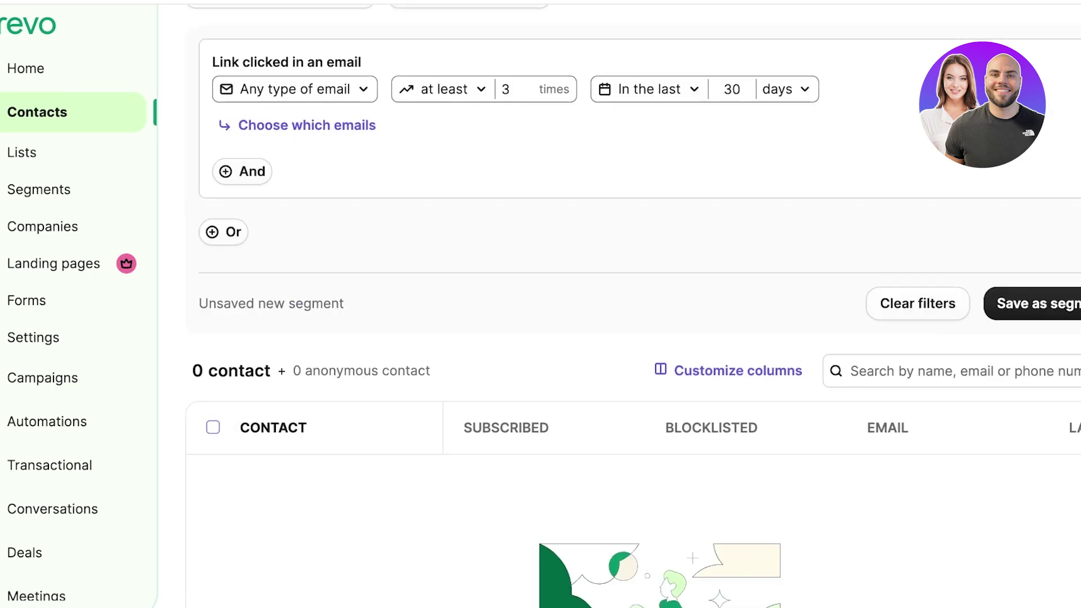
{"action": "scroll", "coordinate": [620, 338], "scroll_direction": "up", "scroll_amount": 3}
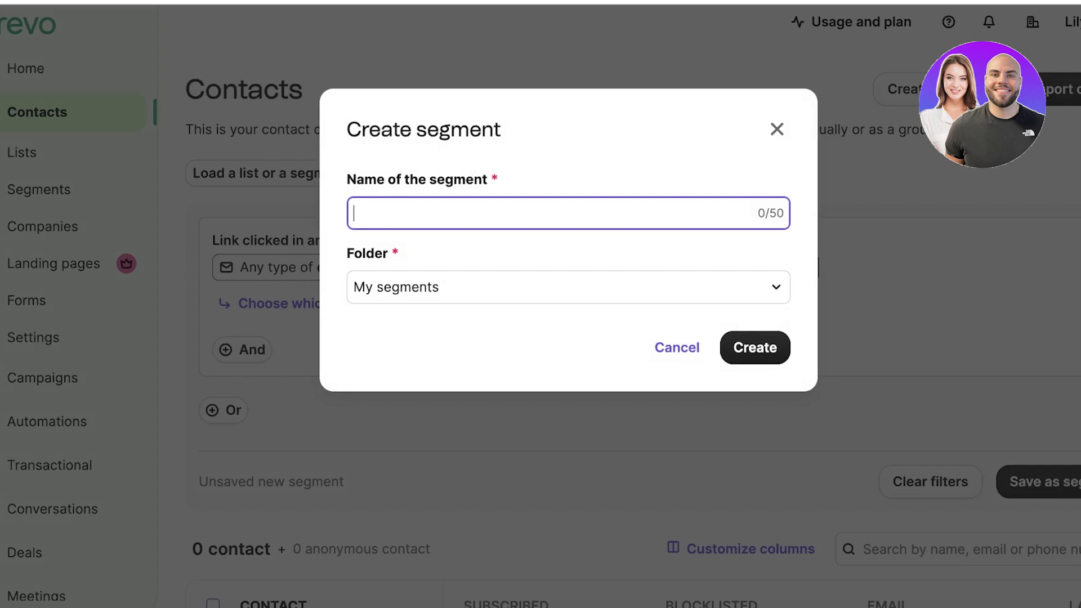
- Save the segment as 'Monthly Active Customers', then go to the Companies page
{"action": "type", "text": "Monthly Active Custo"}
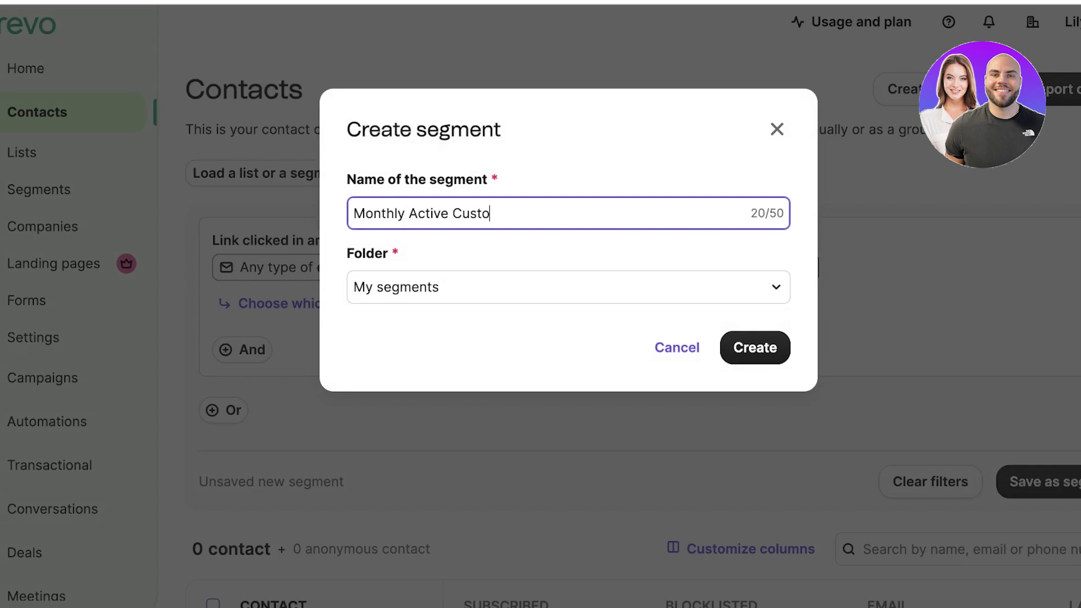
{"action": "type", "text": "mers"}
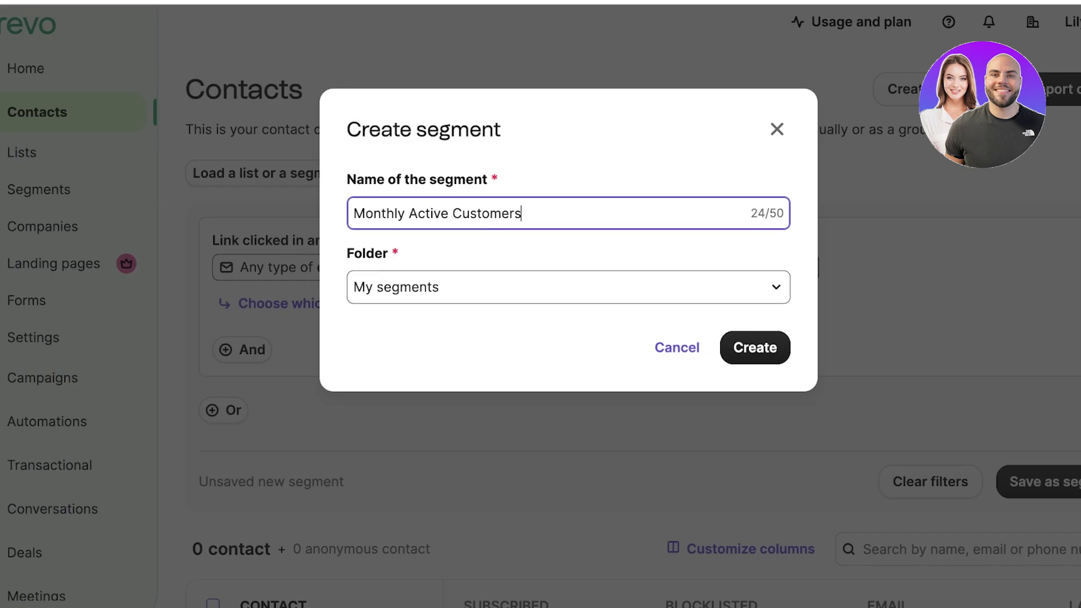
{"action": "key", "text": "Return"}
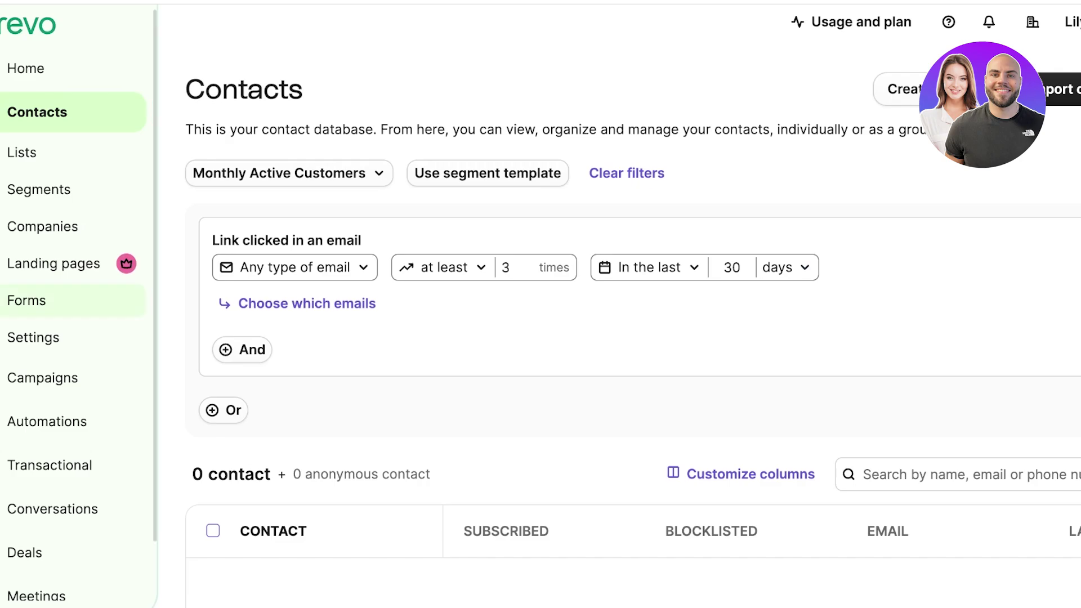
{"action": "left_click", "coordinate": [42, 226]}
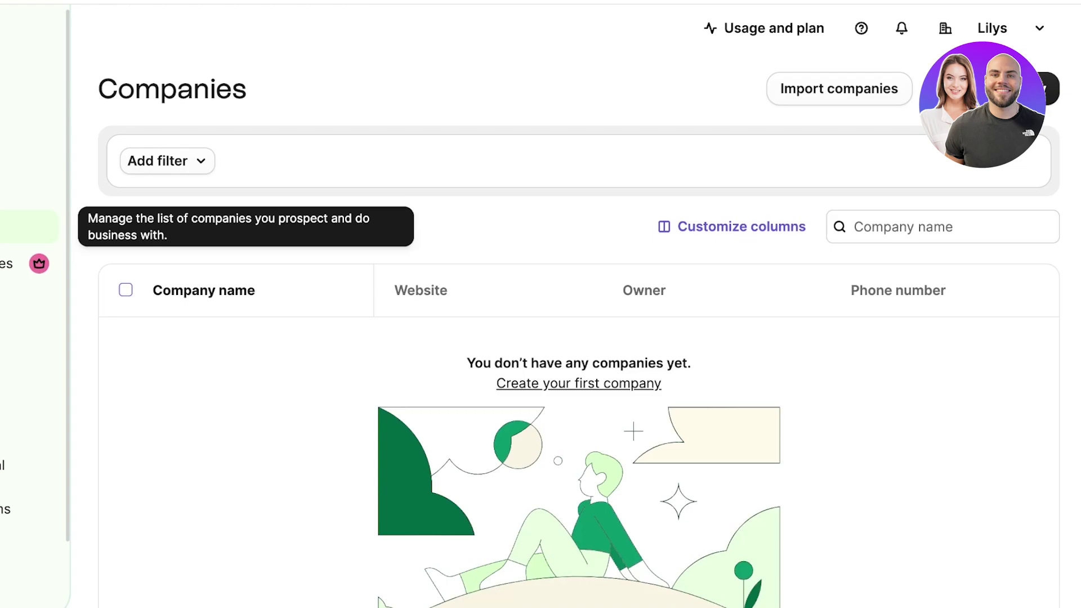
- Open the new-company form and try its contact association dropdown and name field
{"action": "left_click", "coordinate": [1046, 89]}
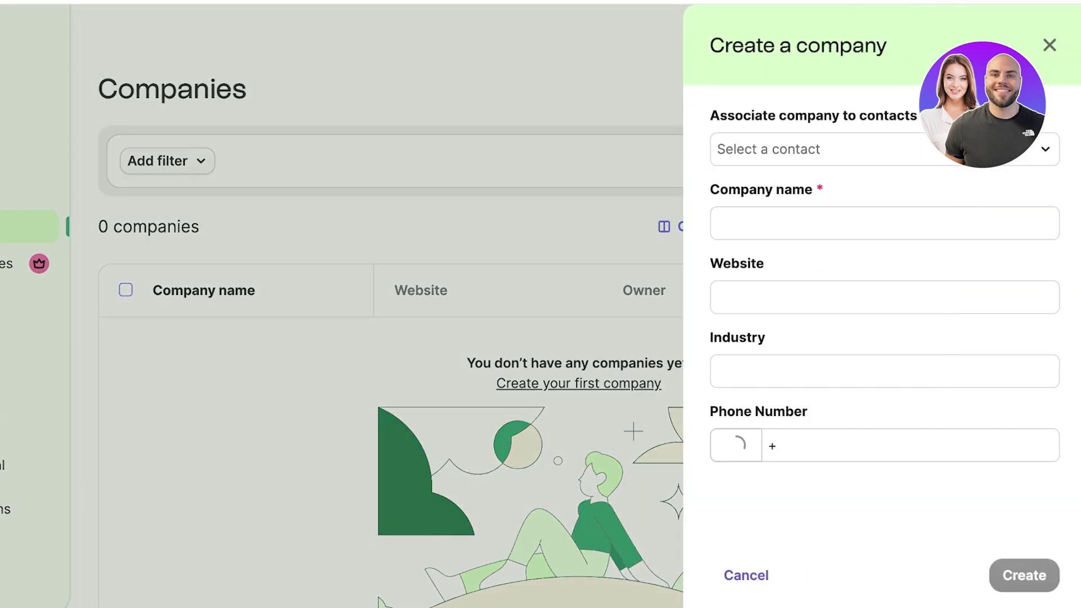
{"action": "left_click", "coordinate": [817, 149]}
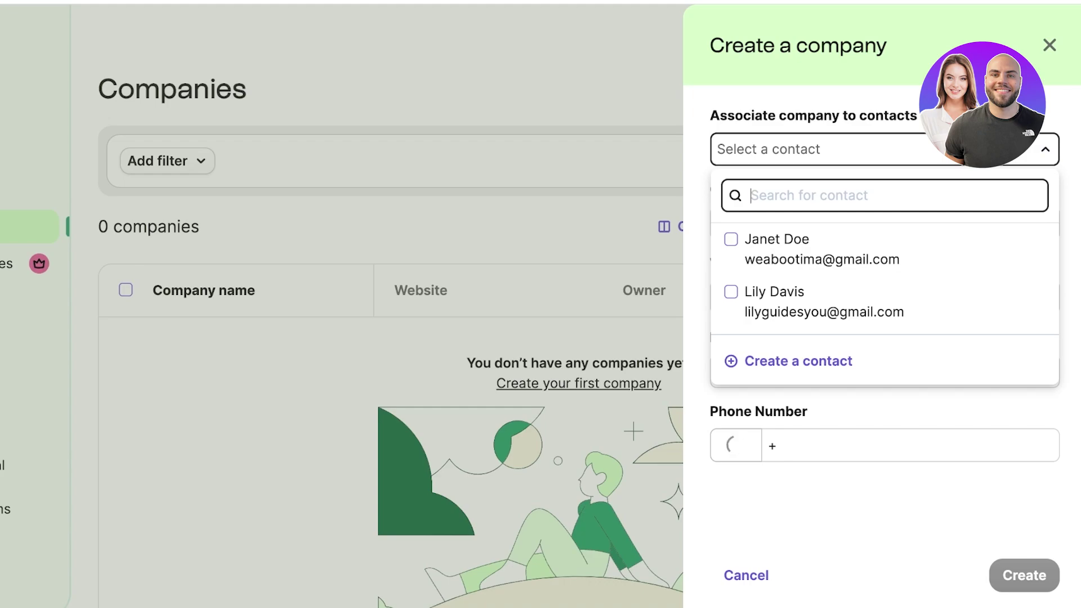
{"action": "key", "text": "Escape"}
{"action": "left_click", "coordinate": [817, 149]}
{"action": "key", "text": "Escape"}
{"action": "left_click", "coordinate": [884, 223]}
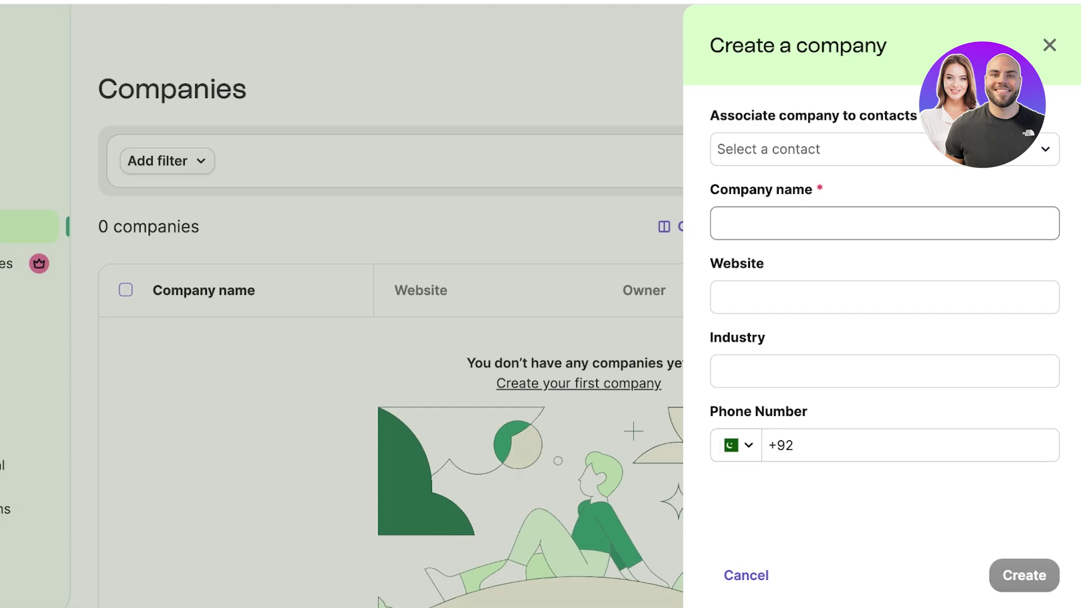
- Tick and untick contacts for association, discard the company form, and go to Forms
{"action": "left_click", "coordinate": [816, 149]}
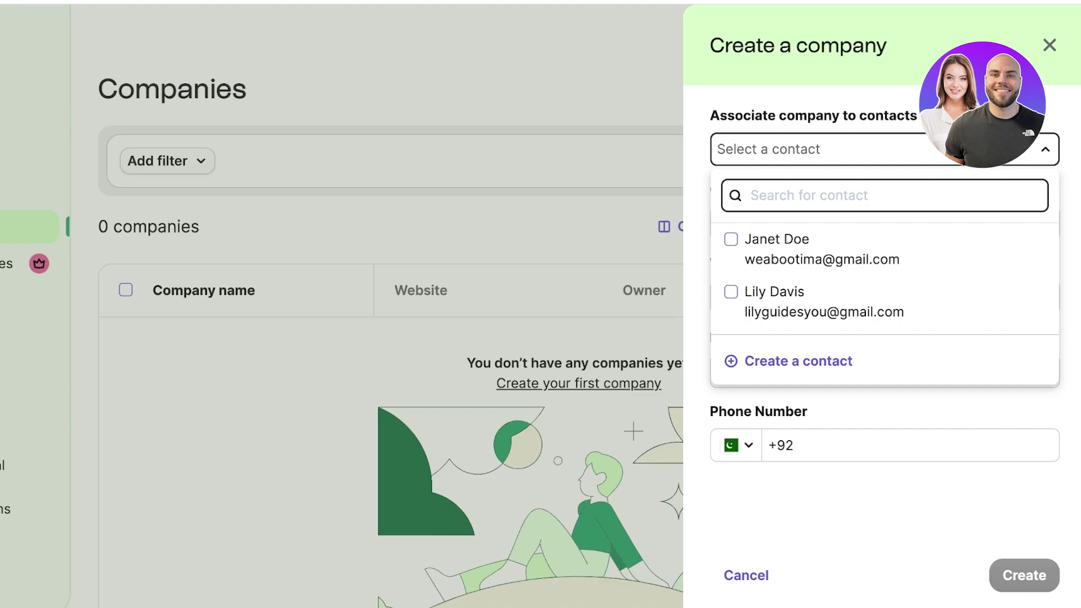
{"action": "left_click", "coordinate": [731, 239]}
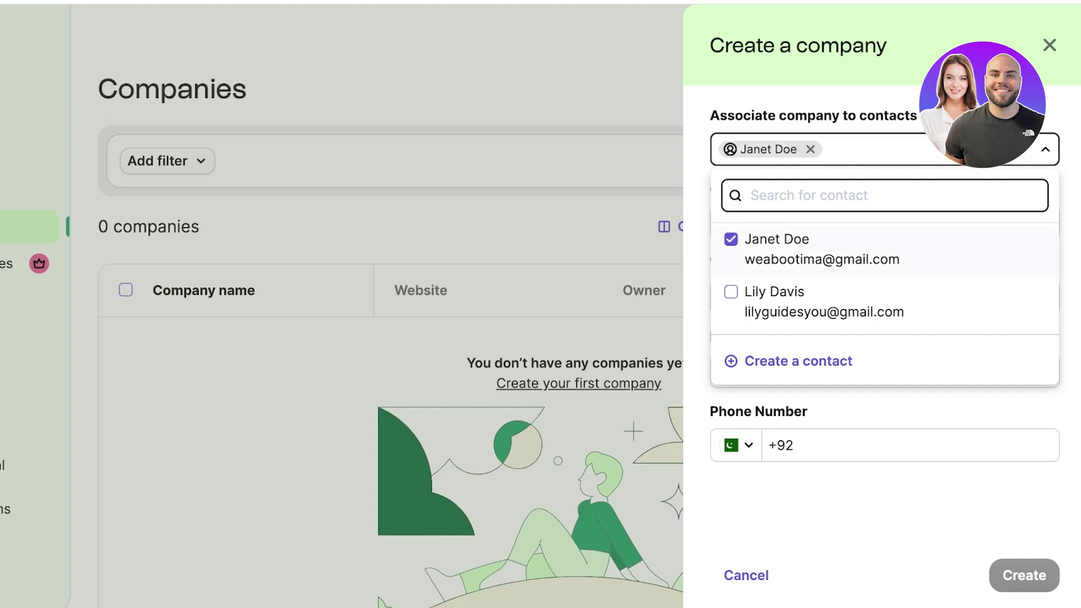
{"action": "left_click", "coordinate": [731, 239]}
{"action": "left_click", "coordinate": [731, 292]}
{"action": "key", "text": "Escape"}
{"action": "key", "text": "BackSpace"}
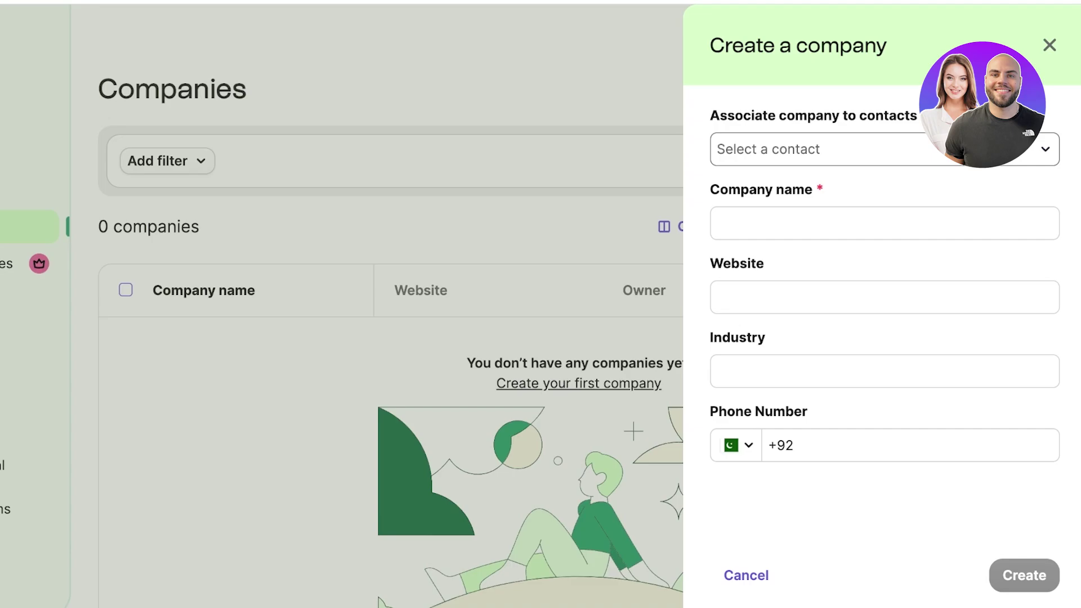
{"action": "key", "text": "Escape"}
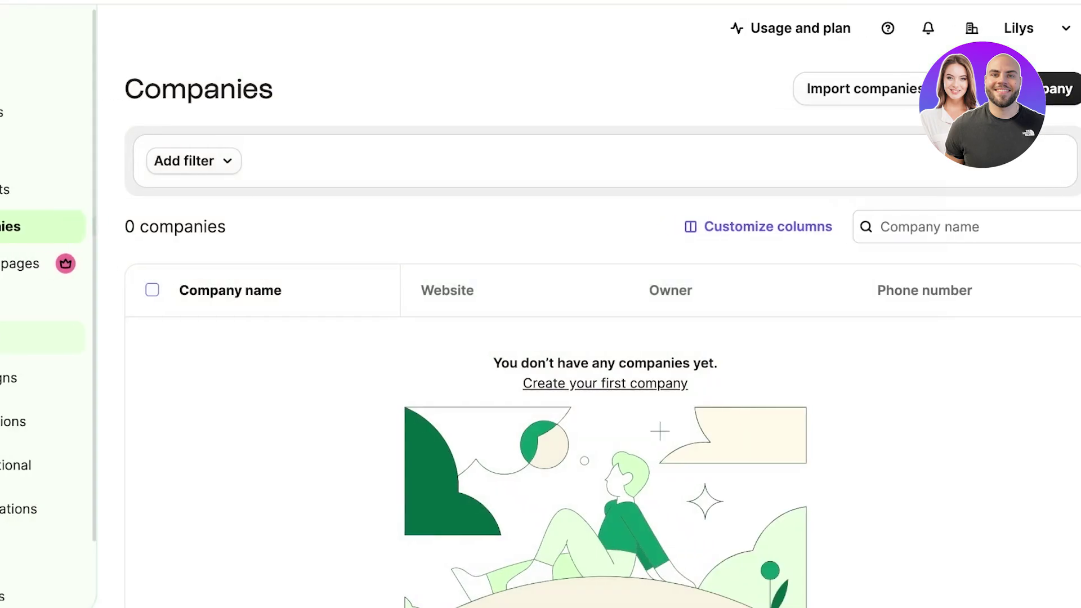
{"action": "left_click", "coordinate": [22, 300]}
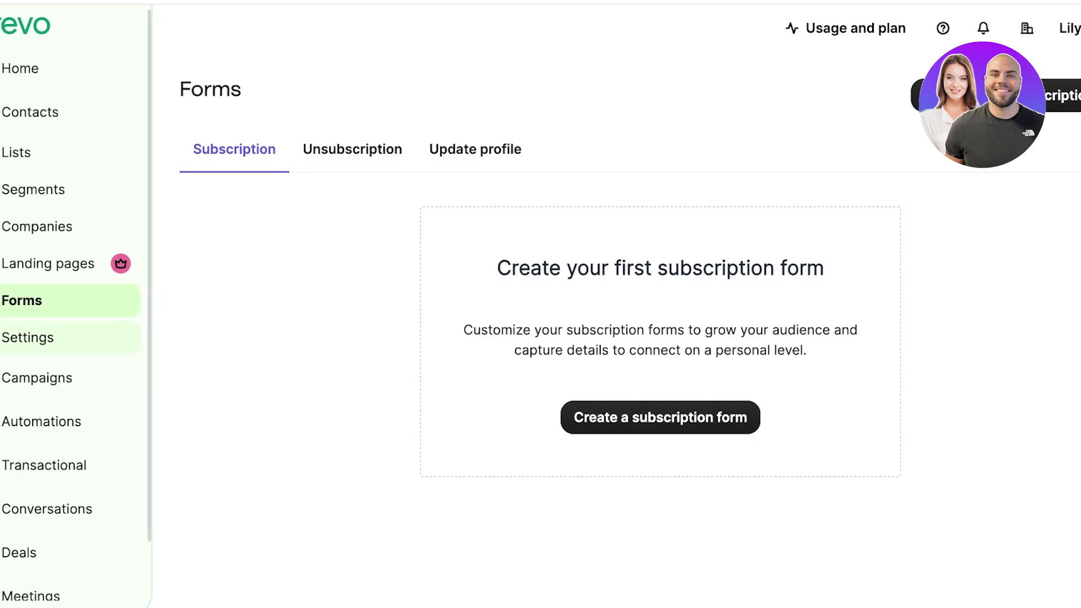
- Start a new subscription form named 'Newsletter Registration' and tick Enable GDPR fields
{"action": "left_click", "coordinate": [660, 417]}
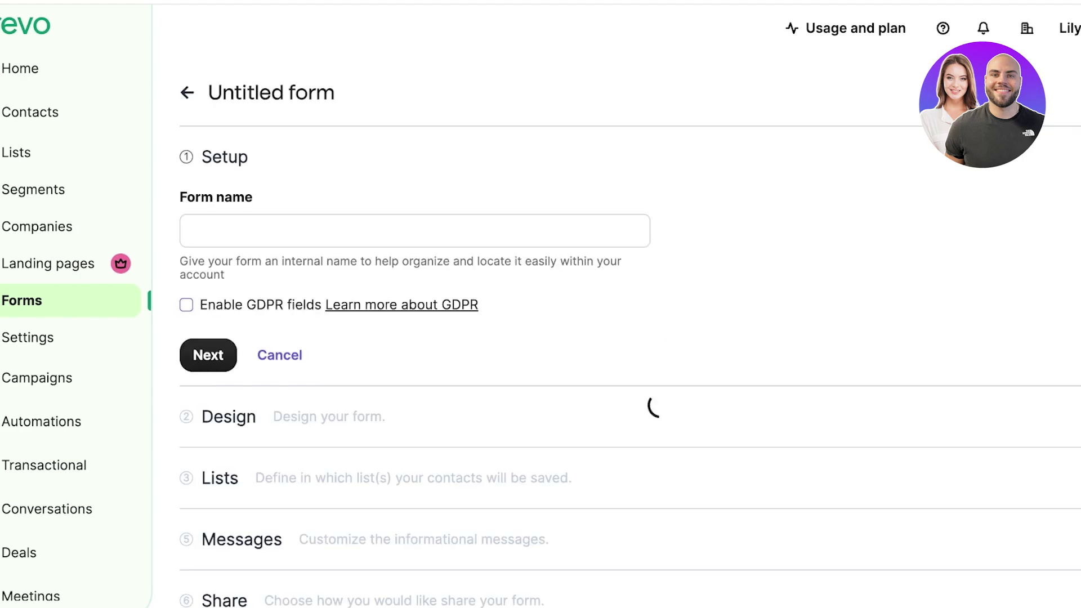
{"action": "type", "text": "Regis"}
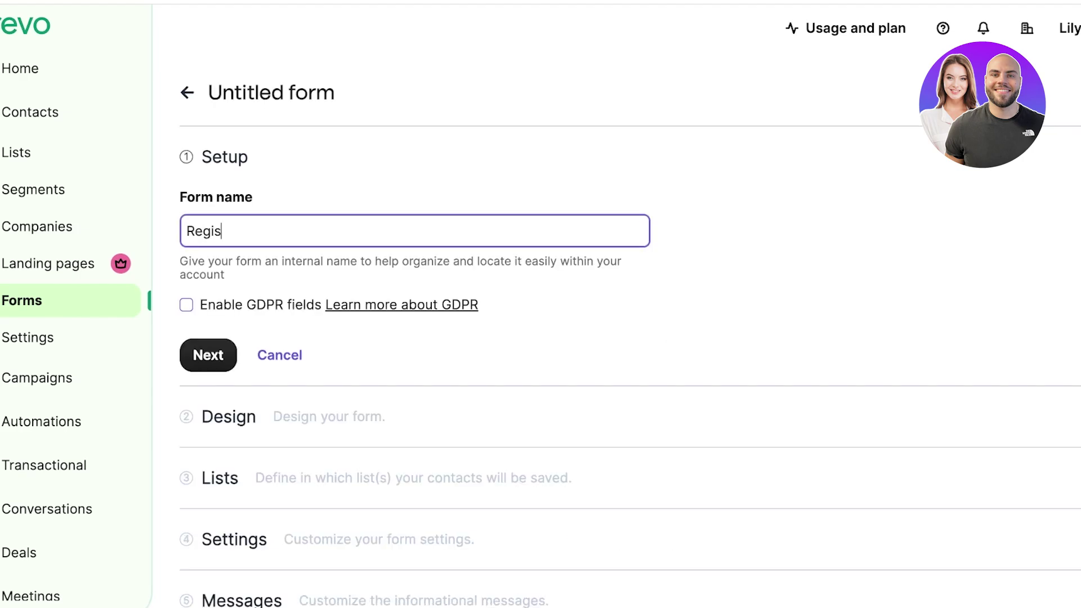
{"action": "type", "text": "ter for o"}
{"action": "key", "text": "BackSpace"}
{"action": "key", "text": "BackSpace"}
{"action": "key", "text": "BackSpace"}
{"action": "key", "text": "BackSpace"}
{"action": "key", "text": "BackSpace"}
{"action": "key", "text": "BackSpace"}
{"action": "key", "text": "BackSpace"}
{"action": "key", "text": "BackSpace"}
{"action": "key", "text": "BackSpace"}
{"action": "key", "text": "BackSpace"}
{"action": "key", "text": "BackSpace"}
{"action": "key", "text": "BackSpace"}
{"action": "key", "text": "BackSpace"}
{"action": "key", "text": "BackSpace"}
{"action": "type", "text": "Newsletter Registration"}
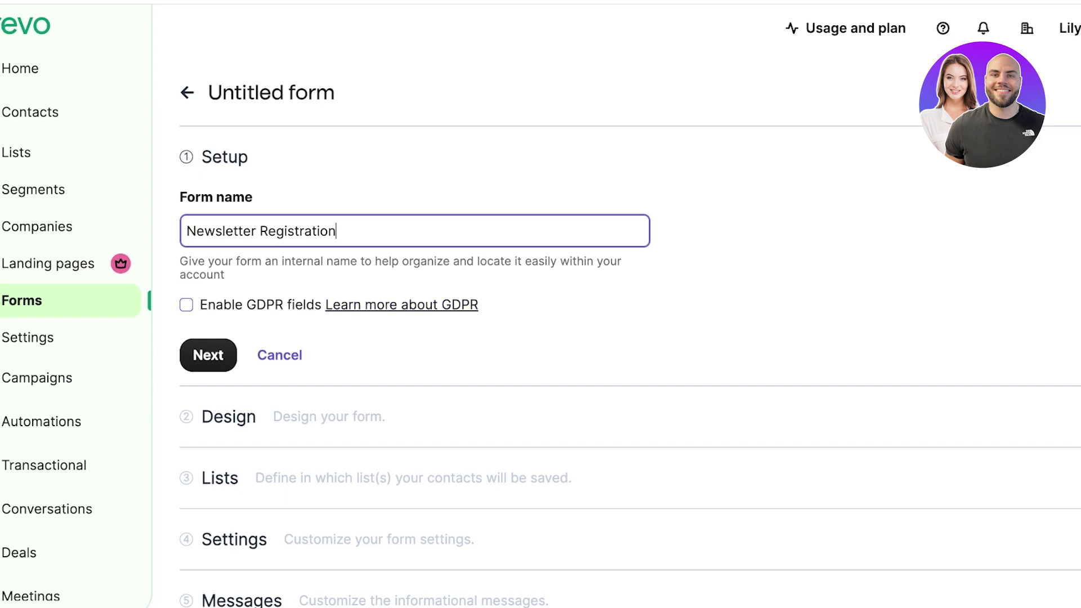
{"action": "left_click", "coordinate": [187, 305]}
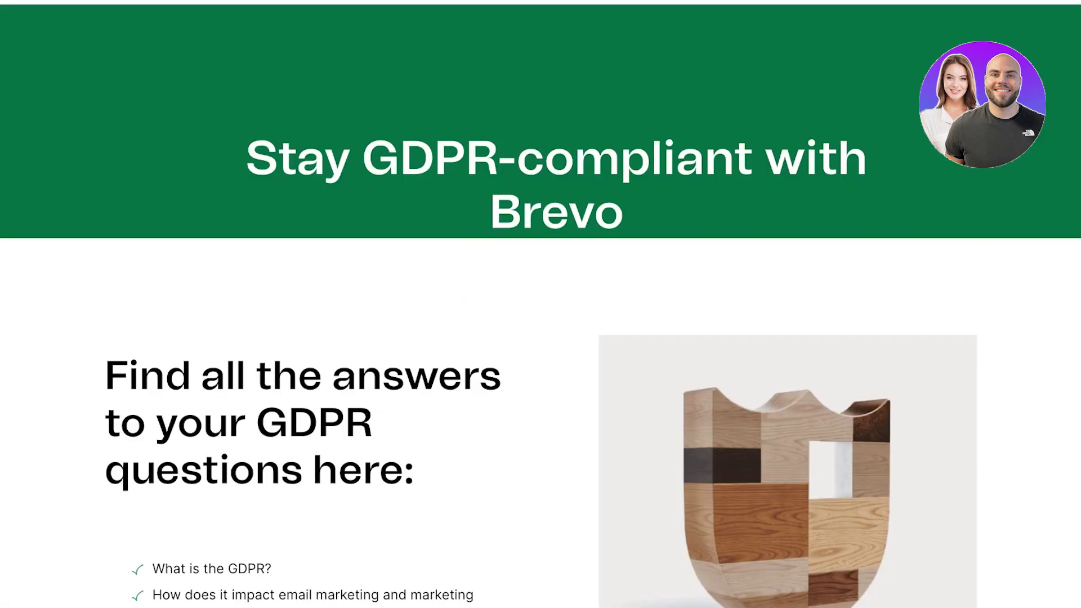
{"action": "scroll", "coordinate": [541, 321], "scroll_direction": "down", "scroll_amount": 4}
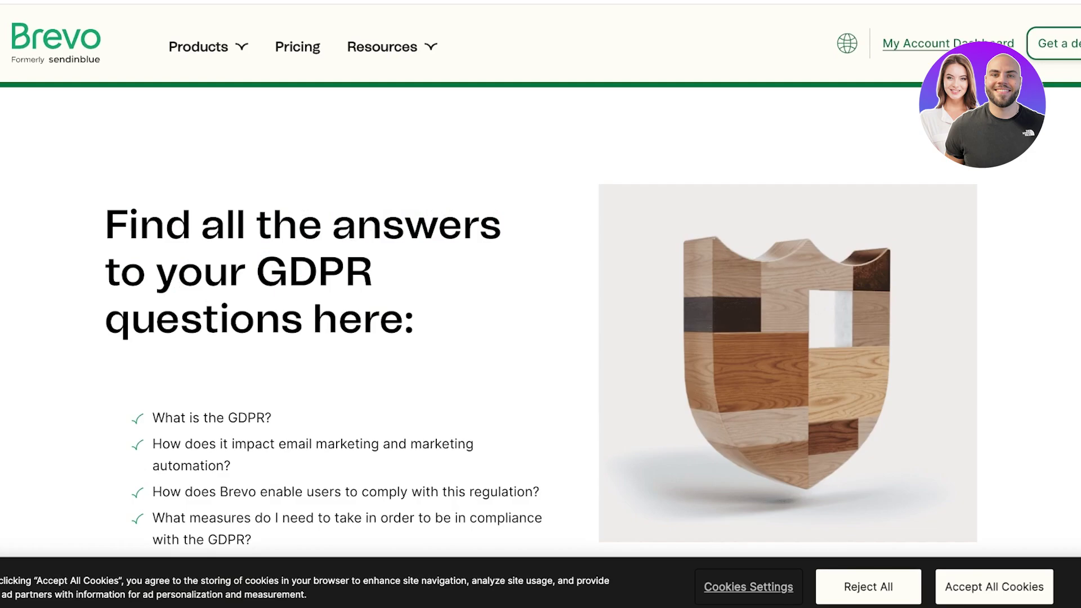
{"action": "scroll", "coordinate": [541, 320], "scroll_direction": "down", "scroll_amount": 10}
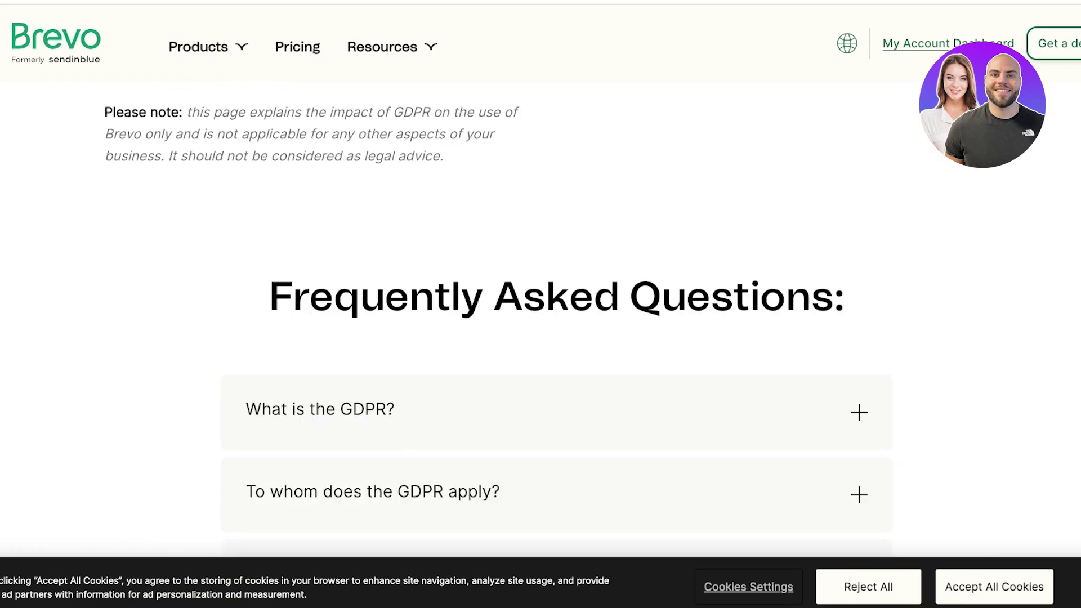
{"action": "left_click", "coordinate": [859, 412]}
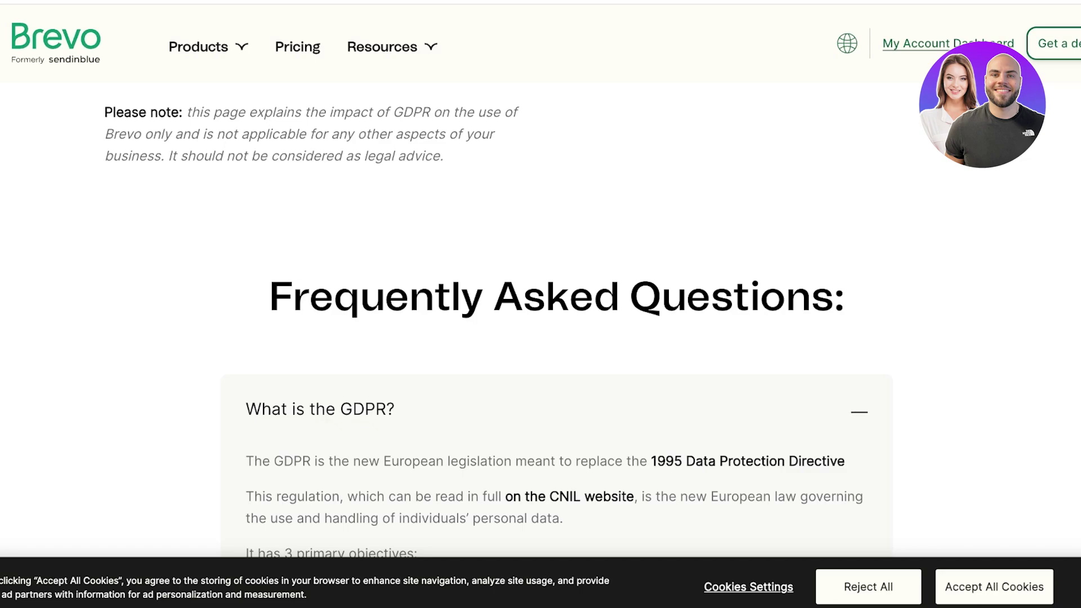
{"action": "scroll", "coordinate": [540, 321], "scroll_direction": "down", "scroll_amount": 1}
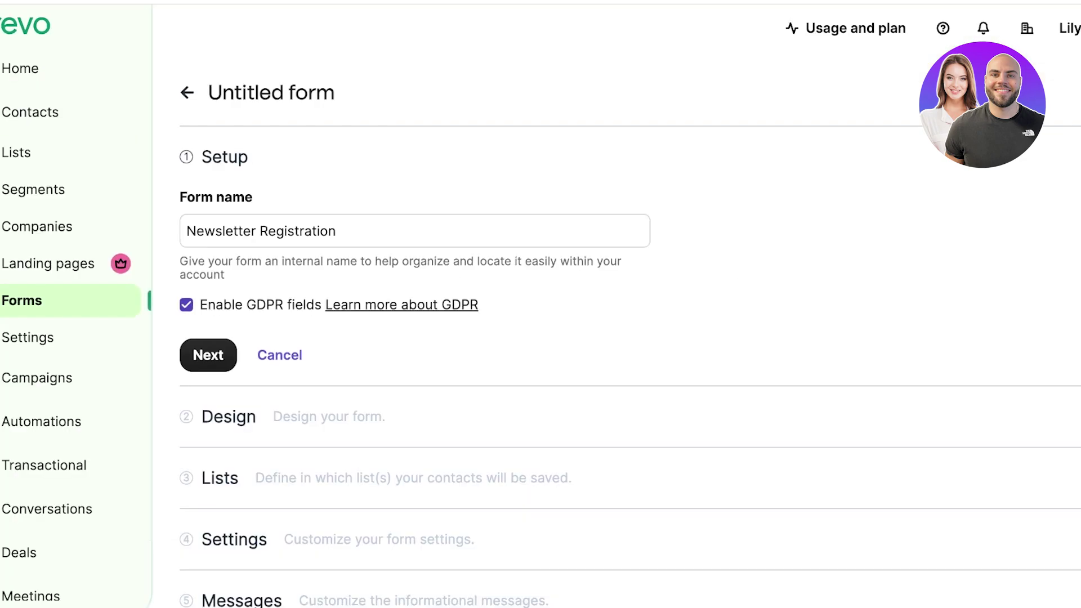
- Save the Newsletter Registration setup and continue to the Design step
{"action": "double_click", "coordinate": [265, 305]}
{"action": "left_click", "coordinate": [208, 355]}
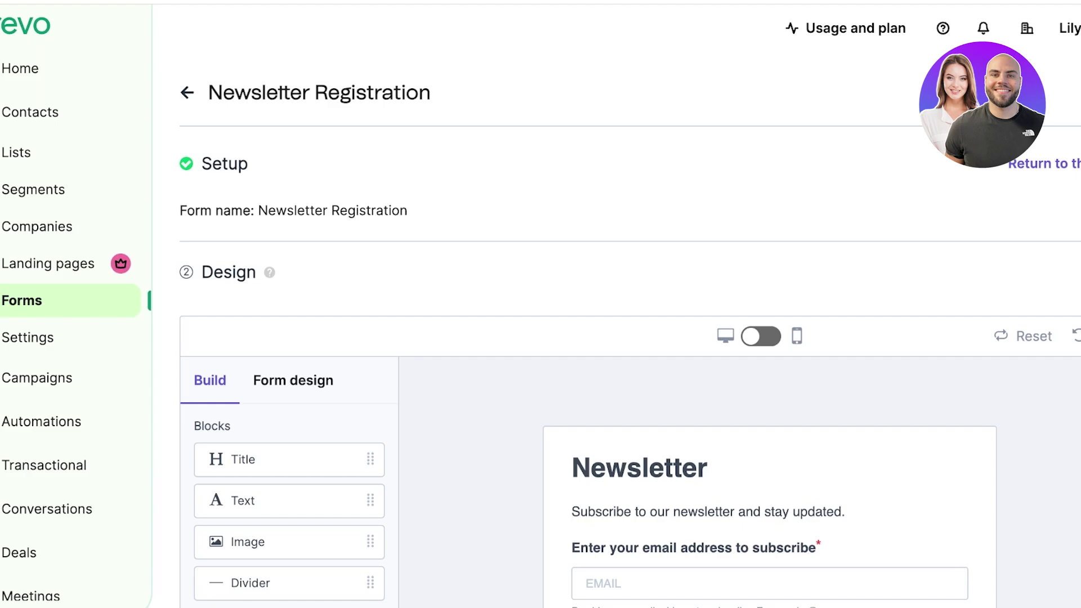
{"action": "scroll", "coordinate": [732, 467], "scroll_direction": "down", "scroll_amount": 1}
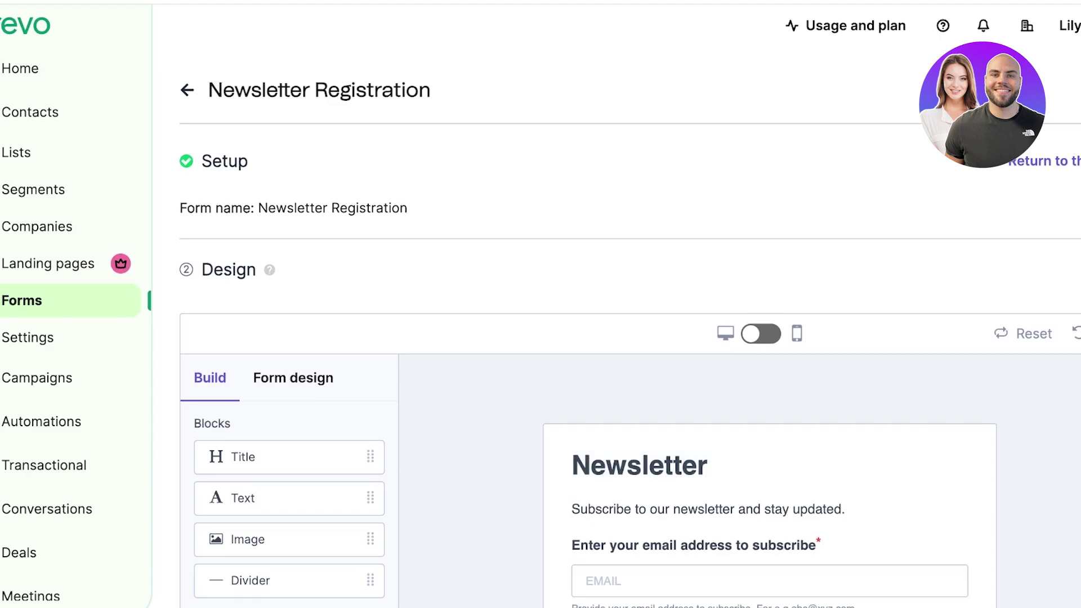
- Check the mobile preview, select the Newsletter title, and show the Form design styling options
{"action": "left_click", "coordinate": [761, 333]}
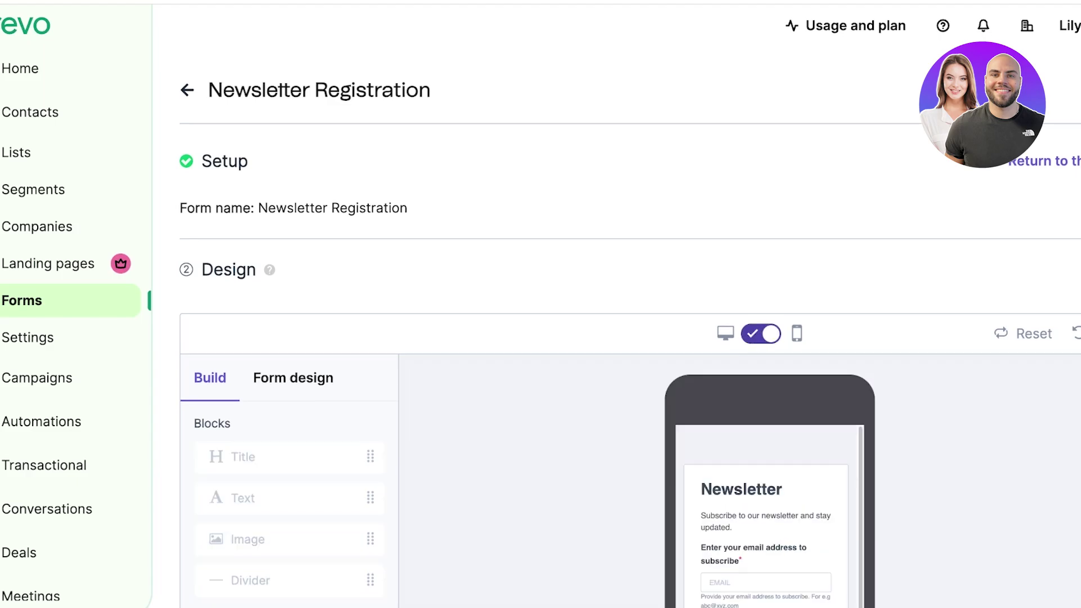
{"action": "left_click", "coordinate": [761, 333]}
{"action": "left_click", "coordinate": [293, 377]}
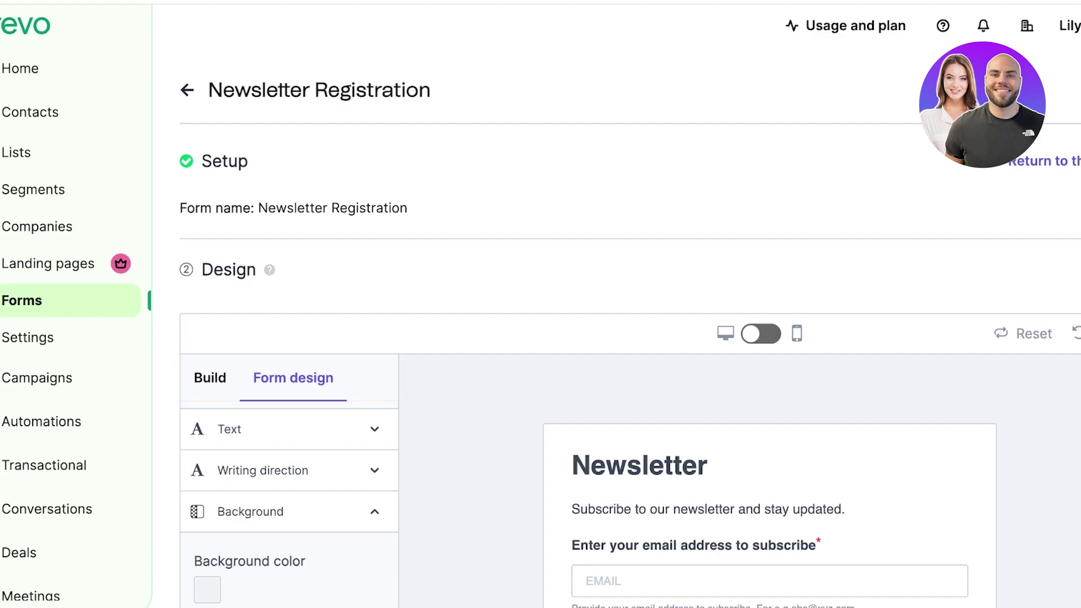
{"action": "left_click", "coordinate": [210, 377]}
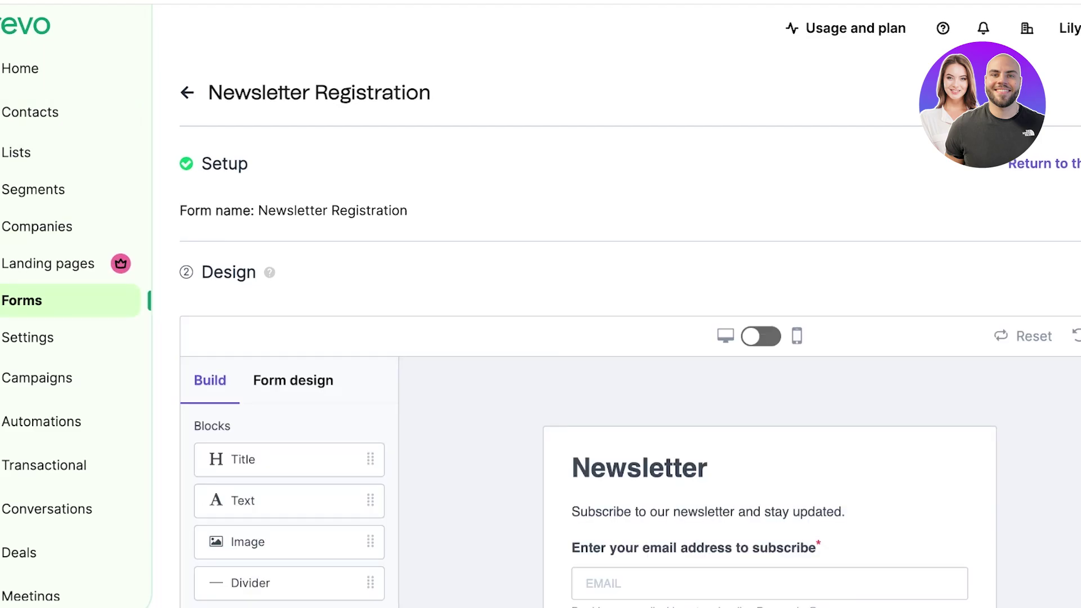
{"action": "left_click", "coordinate": [639, 467]}
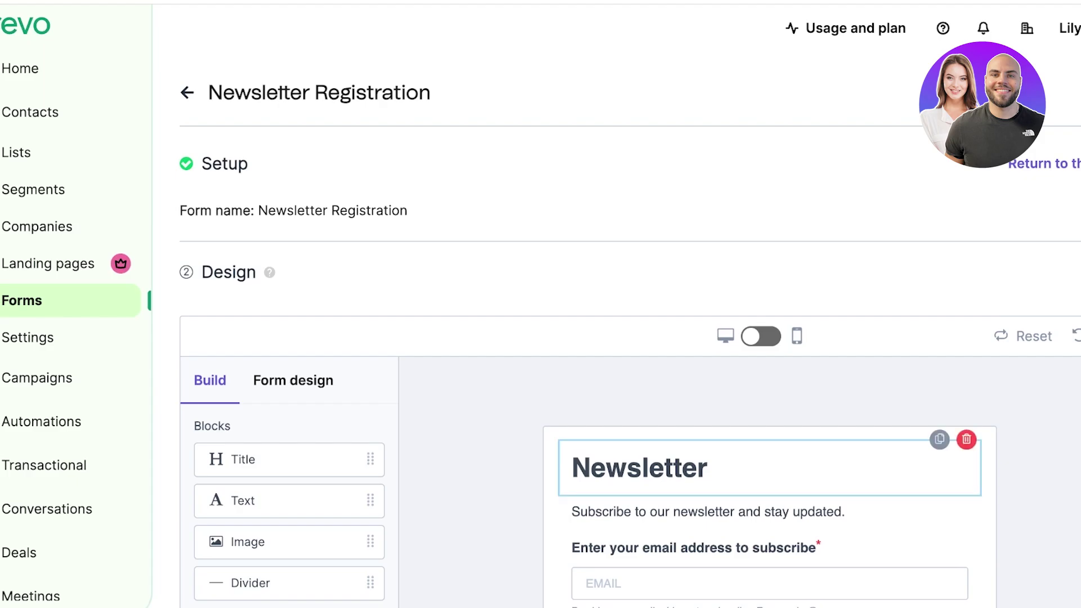
{"action": "left_click", "coordinate": [293, 380]}
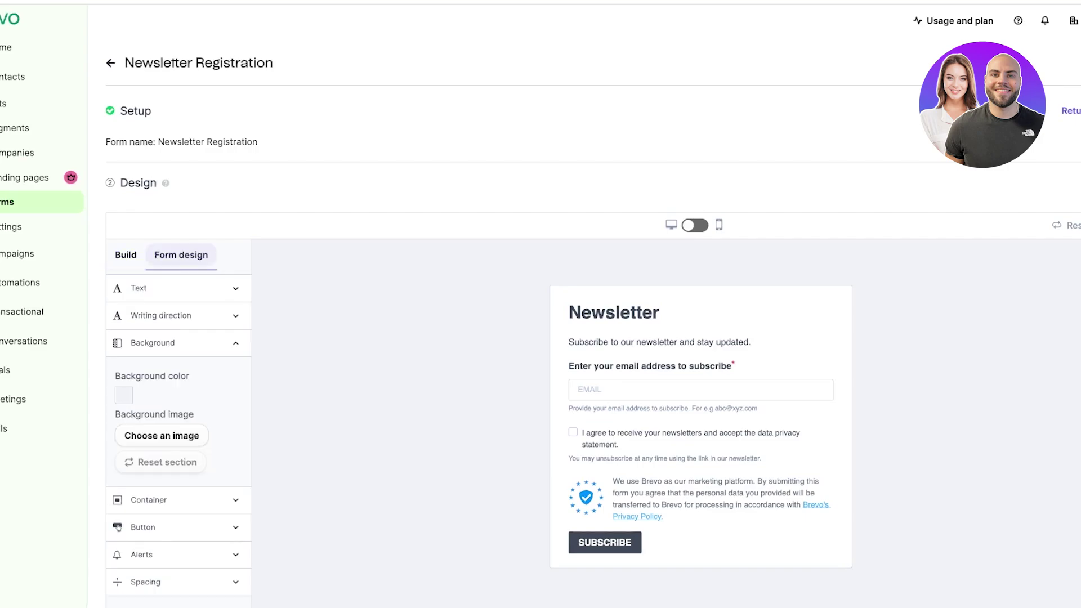
- Toggle the writing direction options and expand the background style settings
{"action": "left_click", "coordinate": [175, 316]}
{"action": "left_click", "coordinate": [175, 315]}
{"action": "left_click", "coordinate": [175, 315]}
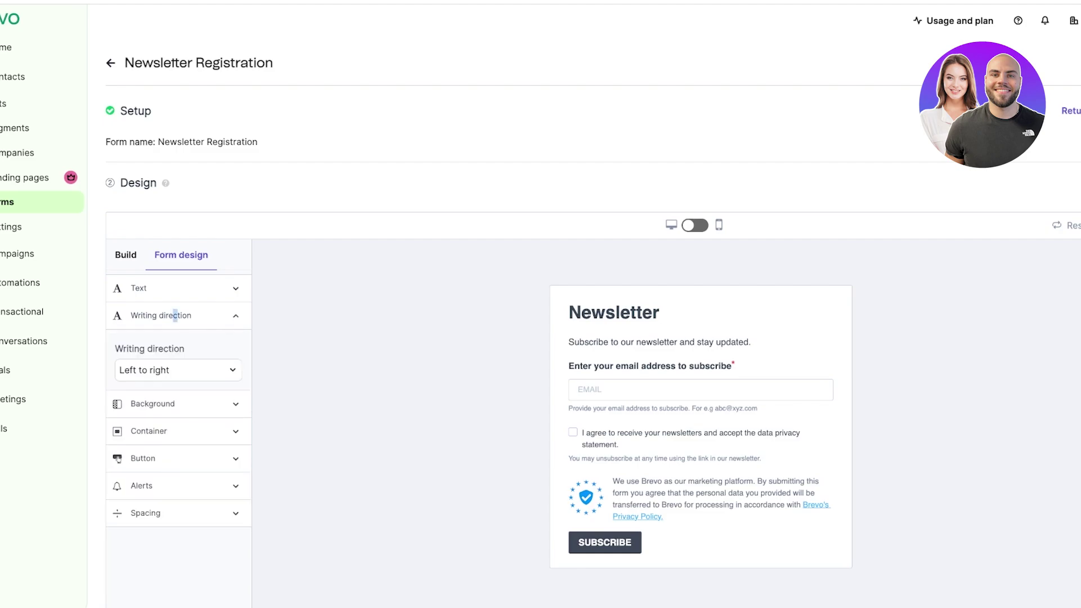
{"action": "left_click", "coordinate": [175, 315]}
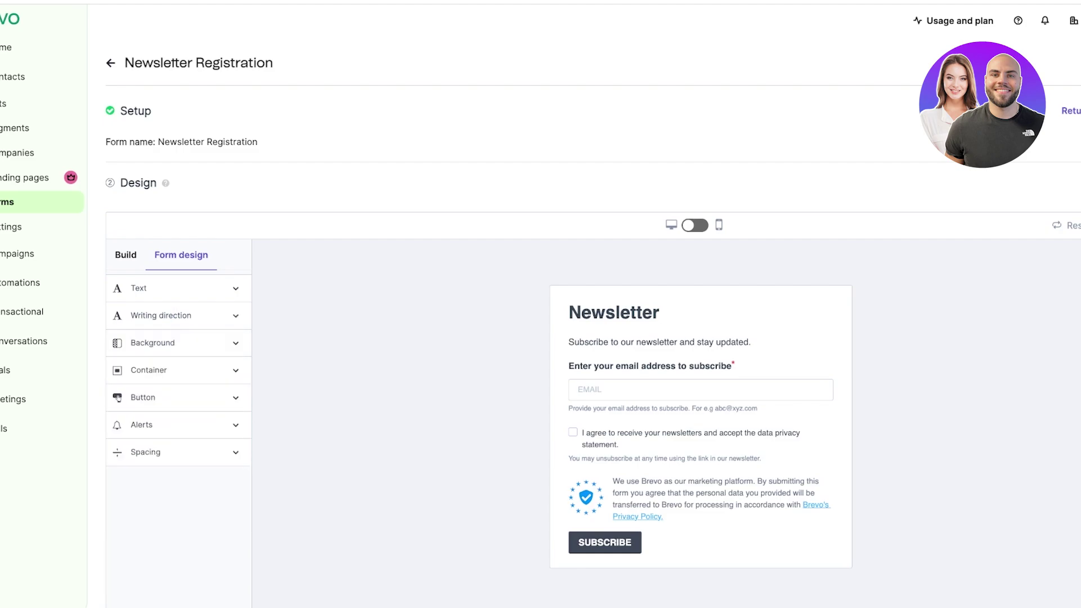
{"action": "left_click", "coordinate": [175, 343]}
- Change the form heading from 'Newsletter' to 'Register to our Newsletter'
{"action": "left_click", "coordinate": [616, 312]}
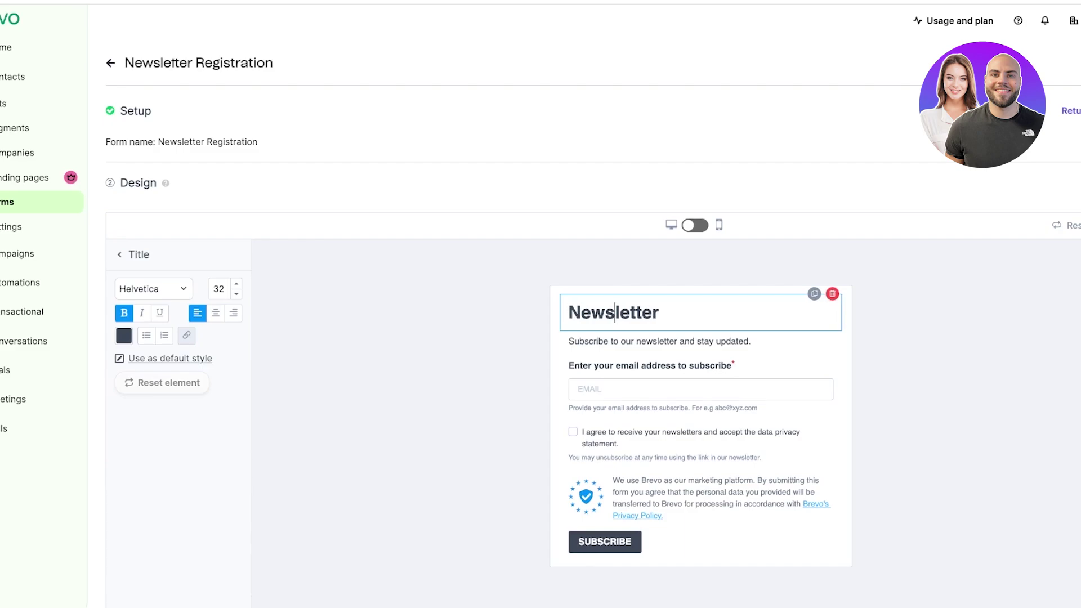
{"action": "double_click", "coordinate": [615, 312]}
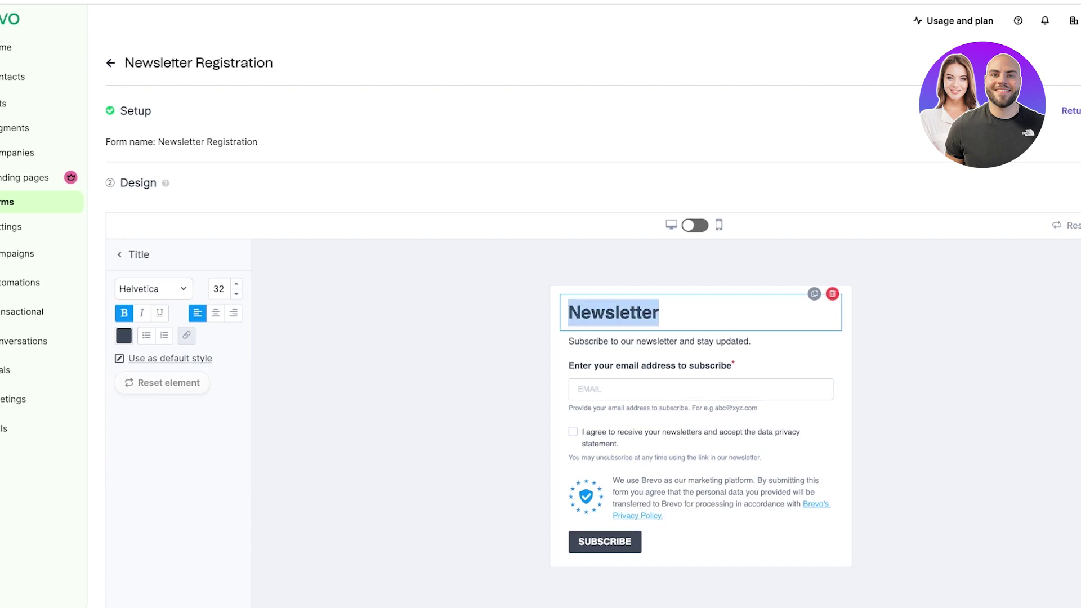
{"action": "type", "text": "REGISTRATION NEWSLE"}
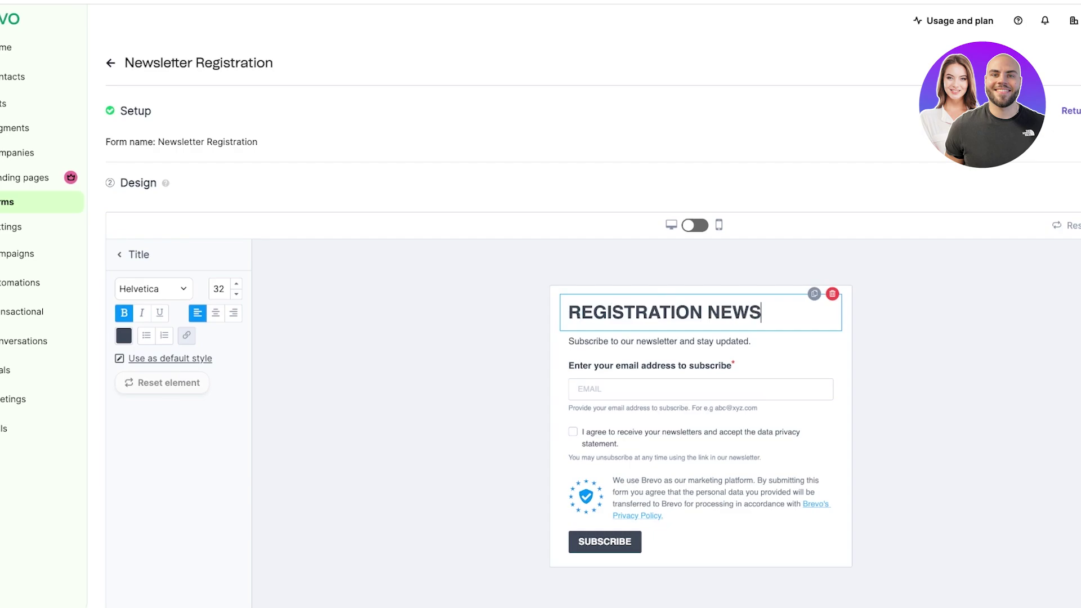
{"action": "key", "text": "BackSpace"}
{"action": "key", "text": "BackSpace"}
{"action": "key", "text": "BackSpace"}
{"action": "key", "text": "BackSpace"}
{"action": "key", "text": "BackSpace"}
{"action": "key", "text": "BackSpace"}
{"action": "key", "text": "BackSpace"}
{"action": "key", "text": "BackSpace"}
{"action": "key", "text": "BackSpace"}
{"action": "key", "text": "BackSpace"}
{"action": "key", "text": "BackSpace"}
{"action": "key", "text": "BackSpace"}
{"action": "key", "text": "BackSpace"}
{"action": "key", "text": "BackSpace"}
{"action": "key", "text": "BackSpace"}
{"action": "key", "text": "BackSpace"}
{"action": "key", "text": "BackSpace"}
{"action": "key", "text": "BackSpace"}
{"action": "key", "text": "BackSpace"}
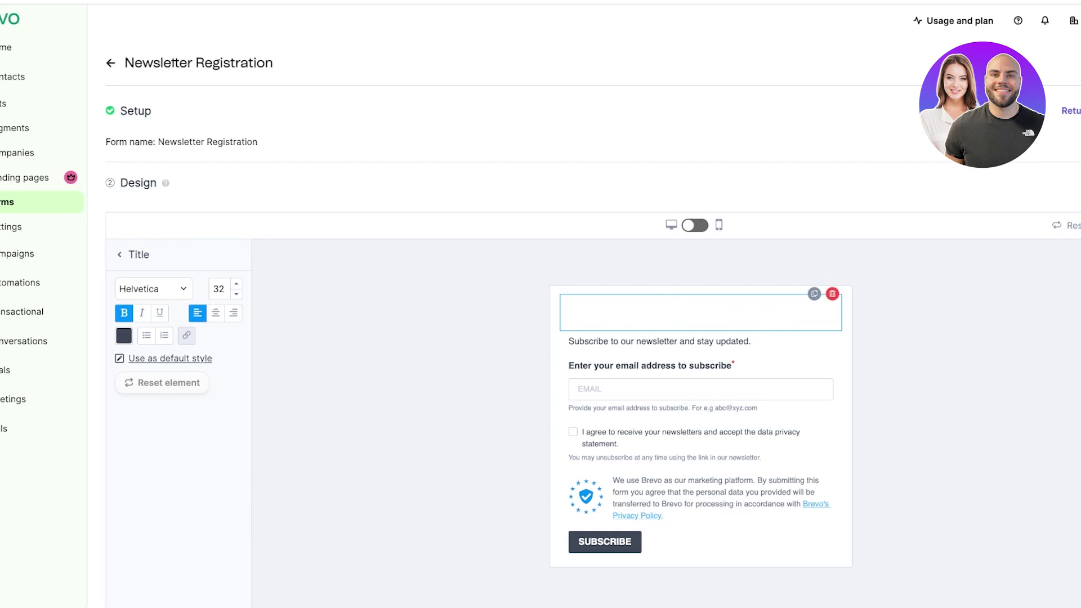
{"action": "type", "text": "Newsletter"}
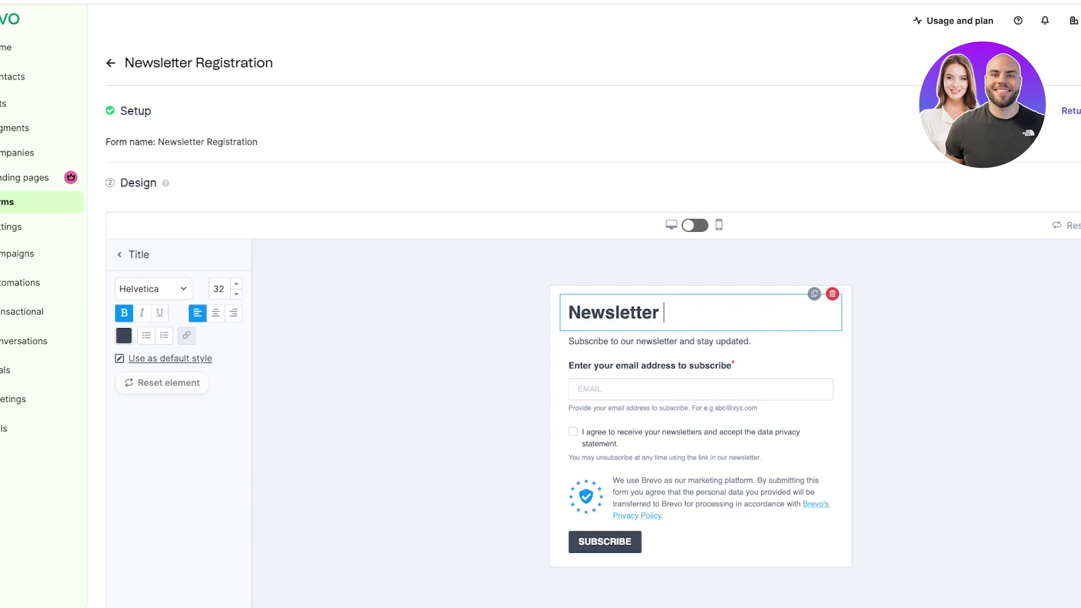
{"action": "key", "text": "BackSpace"}
{"action": "key", "text": "BackSpace"}
{"action": "key", "text": "BackSpace"}
{"action": "key", "text": "BackSpace"}
{"action": "key", "text": "BackSpace"}
{"action": "key", "text": "BackSpace"}
{"action": "key", "text": "BackSpace"}
{"action": "key", "text": "BackSpace"}
{"action": "key", "text": "BackSpace"}
{"action": "key", "text": "BackSpace"}
{"action": "key", "text": "BackSpace"}
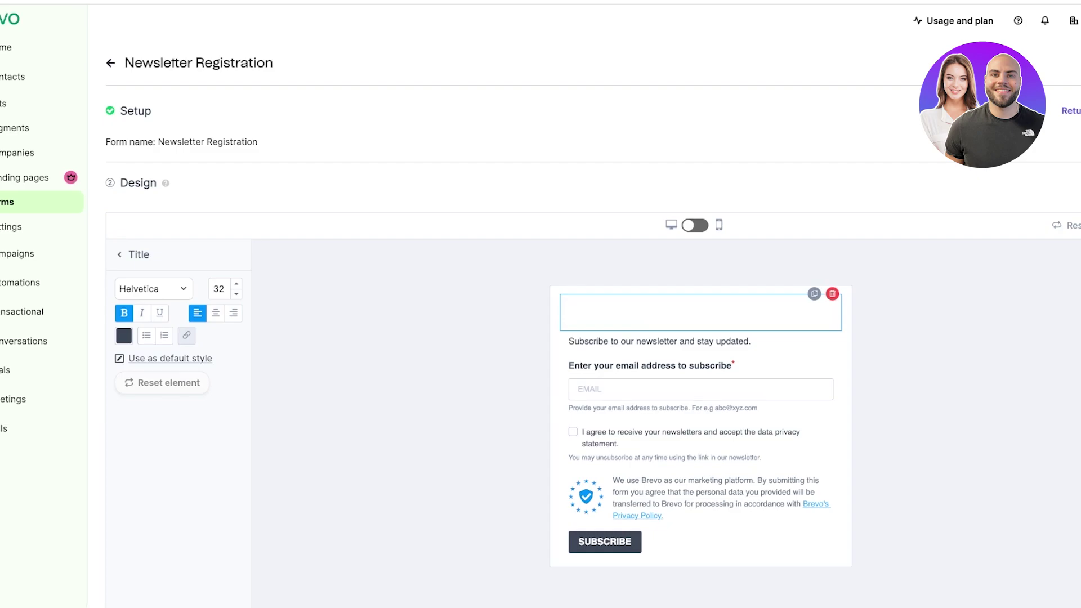
{"action": "type", "text": "Register to o"}
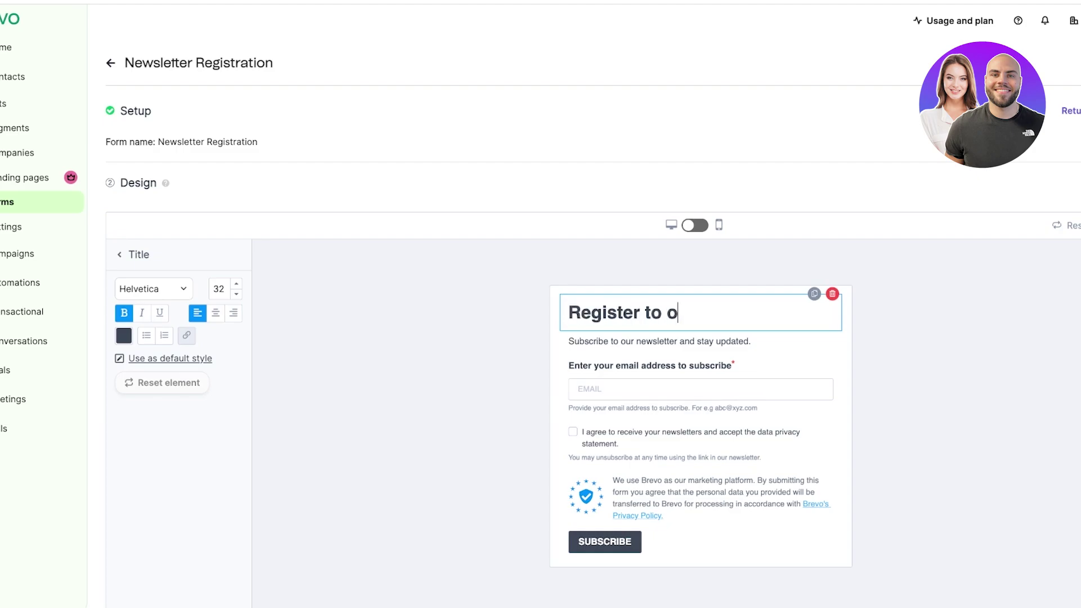
{"action": "type", "text": "ur Newsletter"}
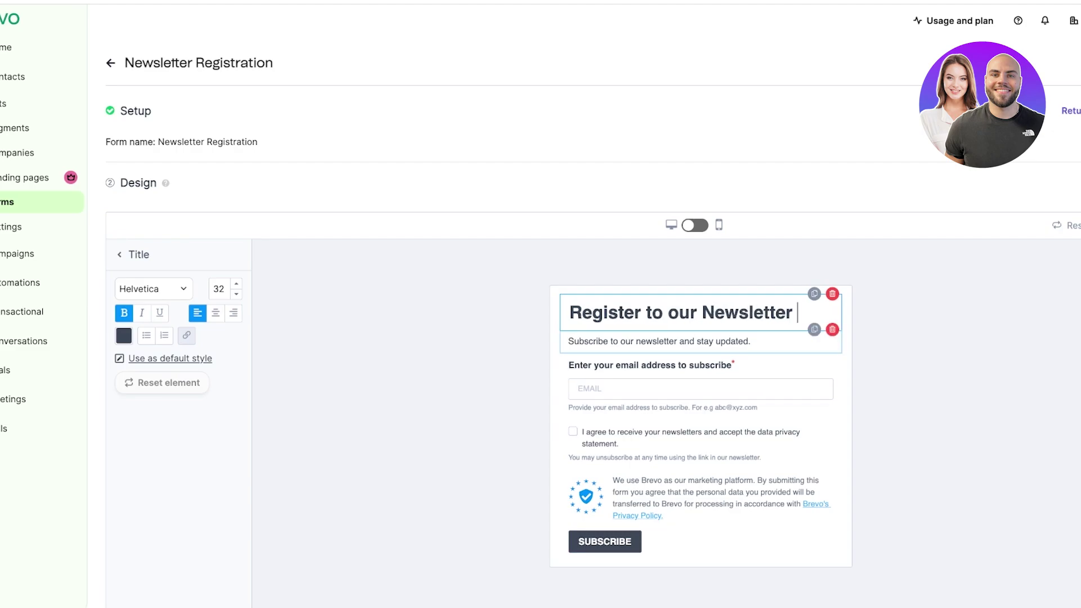
- Select the email field, consent checkbox and GDPR declaration blocks in turn, then deselect all
{"action": "left_click", "coordinate": [619, 366]}
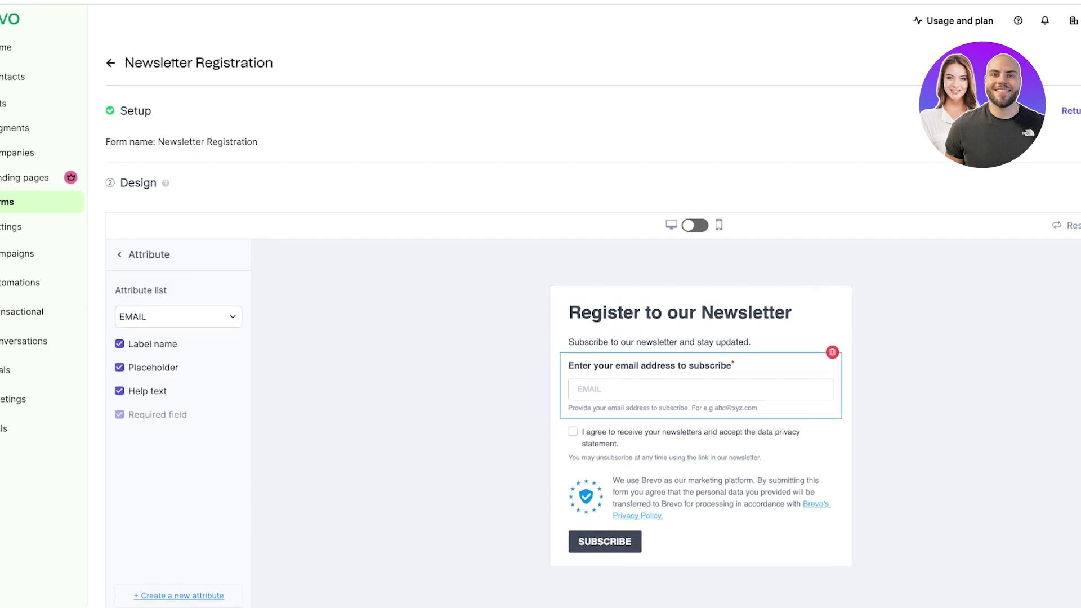
{"action": "left_click", "coordinate": [720, 432]}
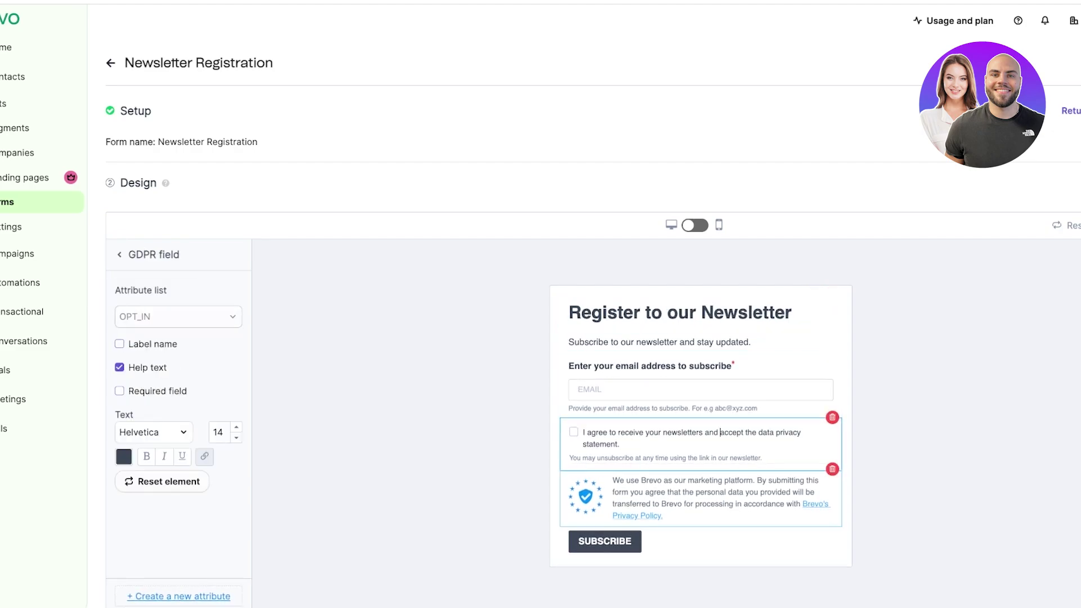
{"action": "left_click", "coordinate": [704, 495]}
{"action": "key", "text": "Escape"}
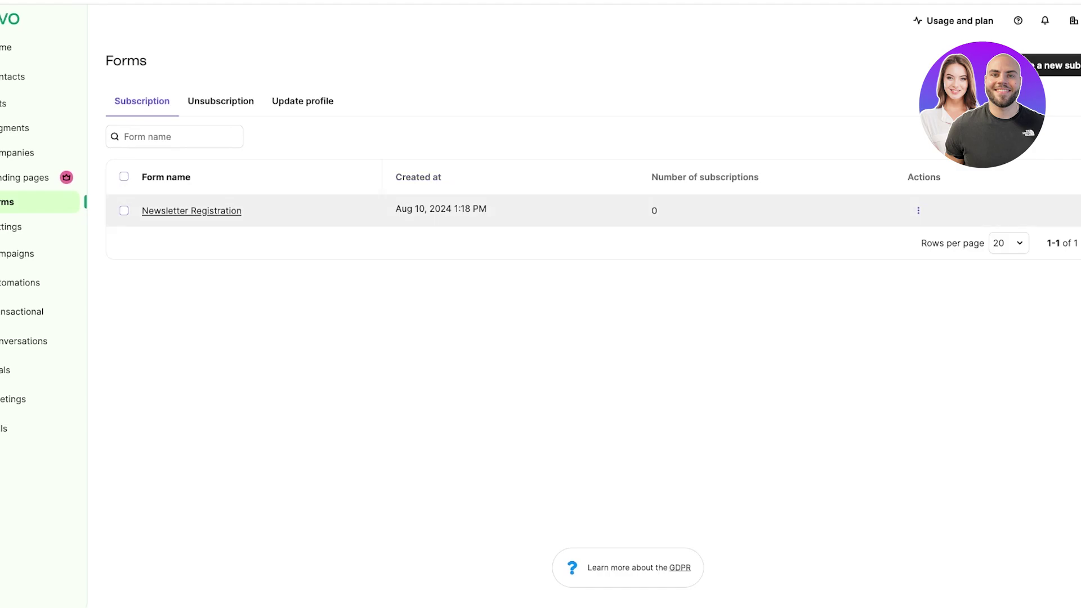
- Check the Newsletter Registration form's actions, then go to the Campaigns dashboard
{"action": "left_click", "coordinate": [919, 210]}
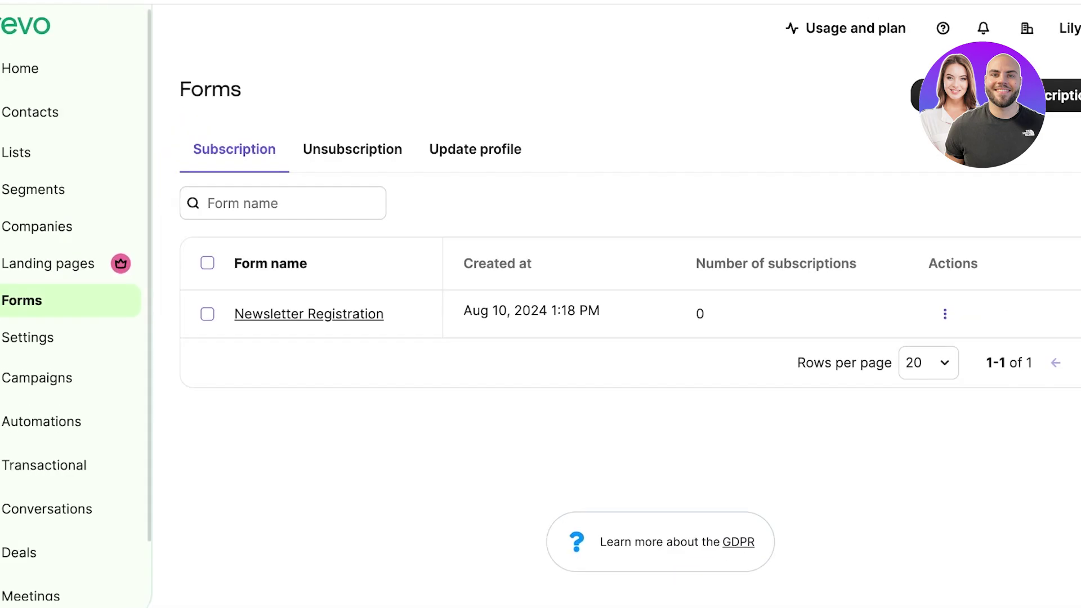
{"action": "left_click", "coordinate": [37, 378]}
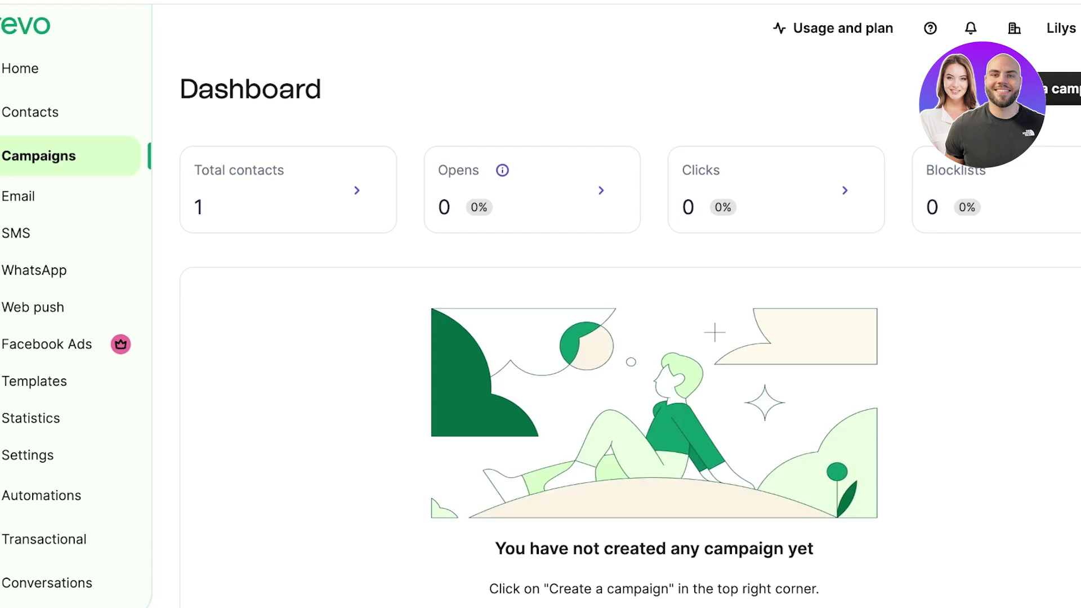
- Go to Email campaigns and compare the Regular and A/B Test campaign types
{"action": "left_click", "coordinate": [19, 196]}
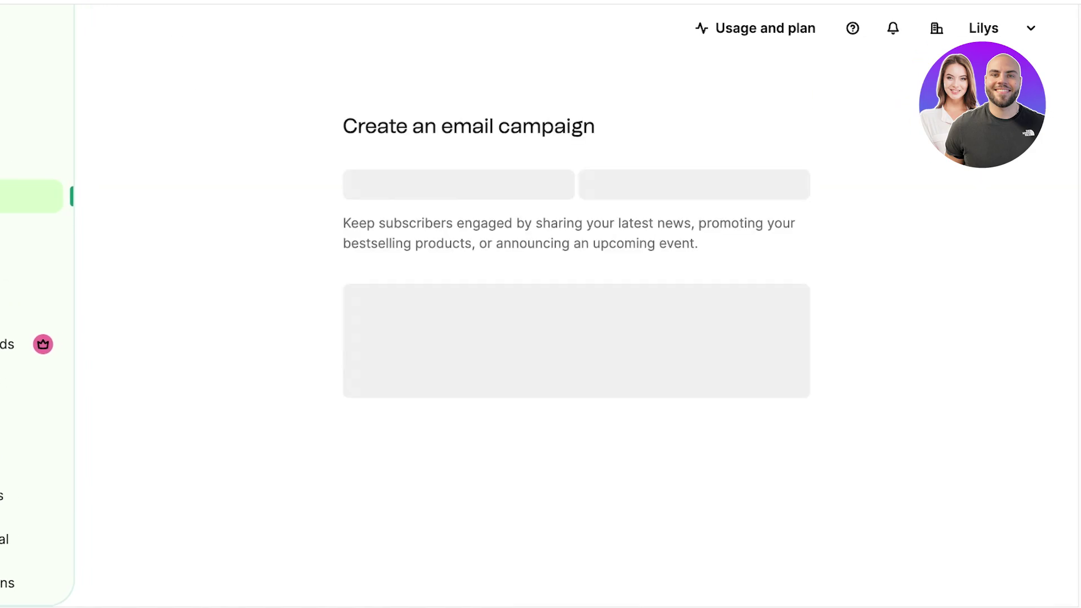
{"action": "left_click", "coordinate": [693, 183]}
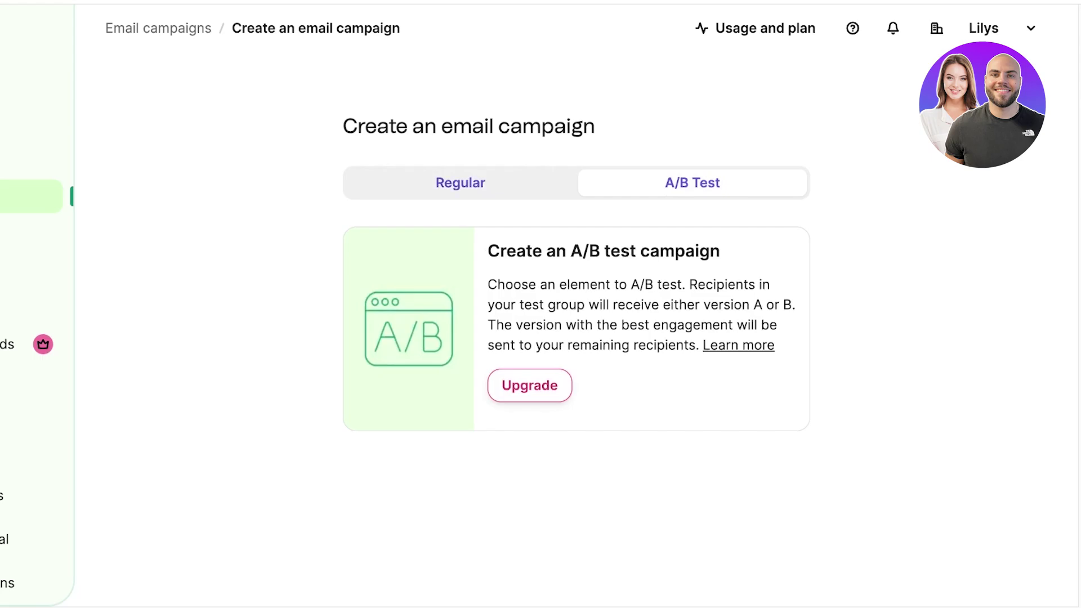
{"action": "left_click", "coordinate": [460, 182]}
{"action": "left_click", "coordinate": [693, 182]}
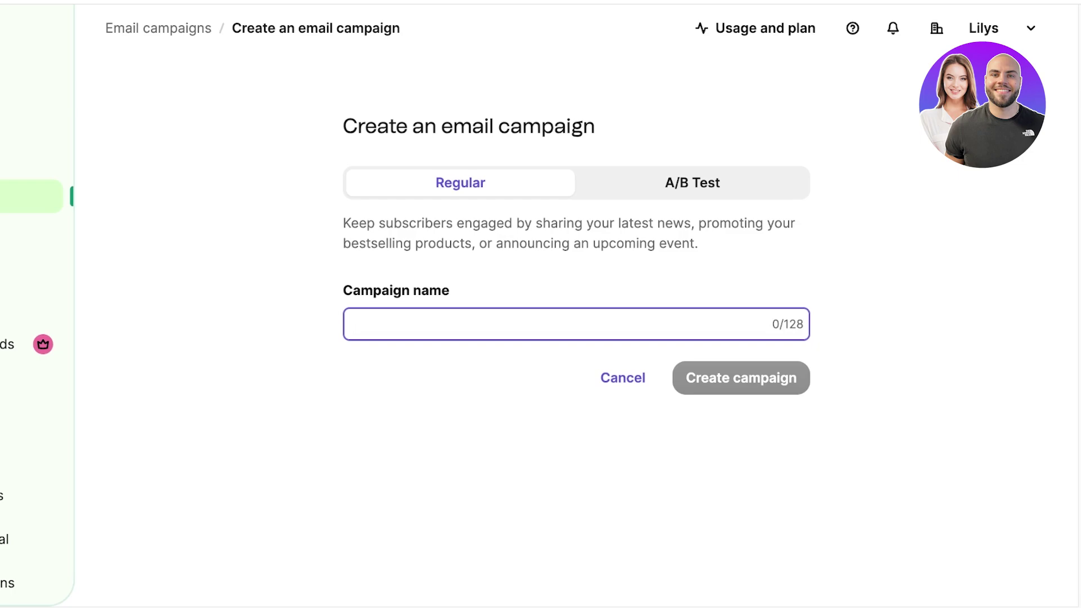
- Name the new campaign 'October Newsletter' and create it
{"action": "type", "text": "A"}
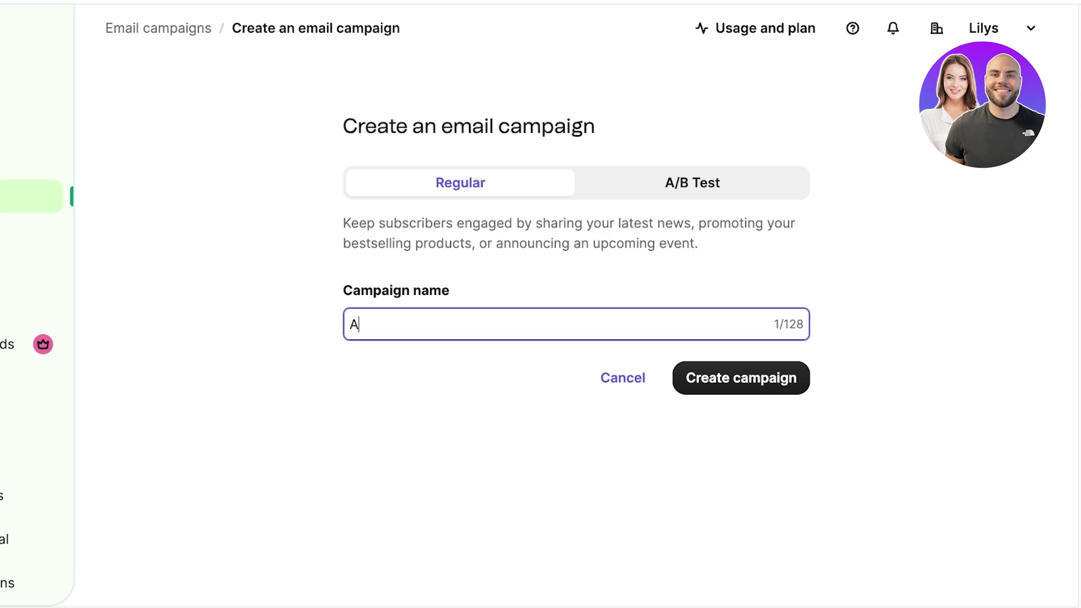
{"action": "key", "text": "BackSpace"}
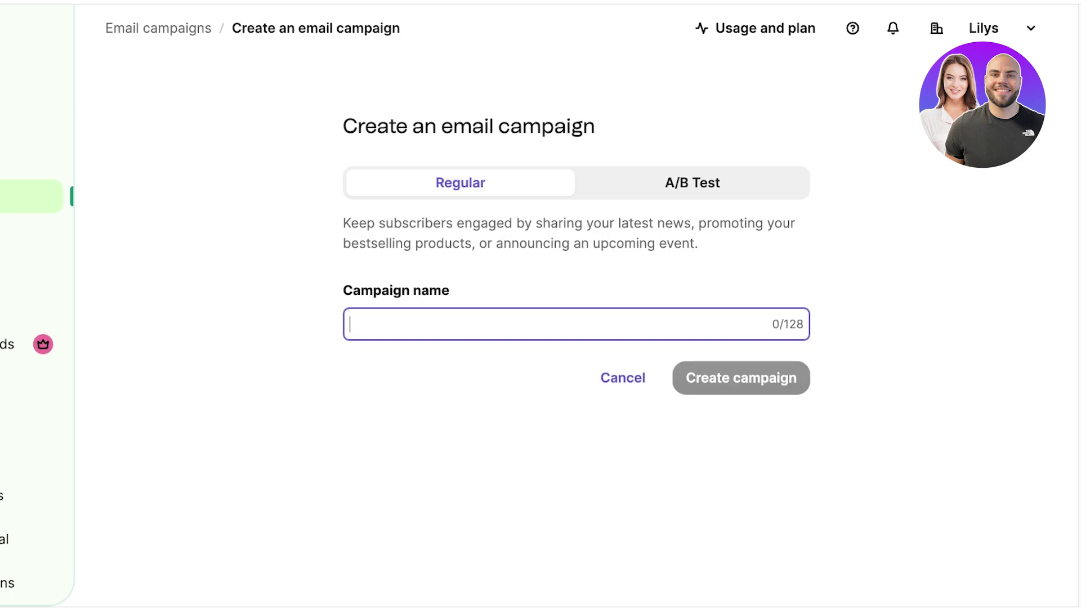
{"action": "type", "text": "Septem"}
{"action": "key", "text": "BackSpace"}
{"action": "key", "text": "BackSpace"}
{"action": "key", "text": "BackSpace"}
{"action": "key", "text": "BackSpace"}
{"action": "key", "text": "BackSpace"}
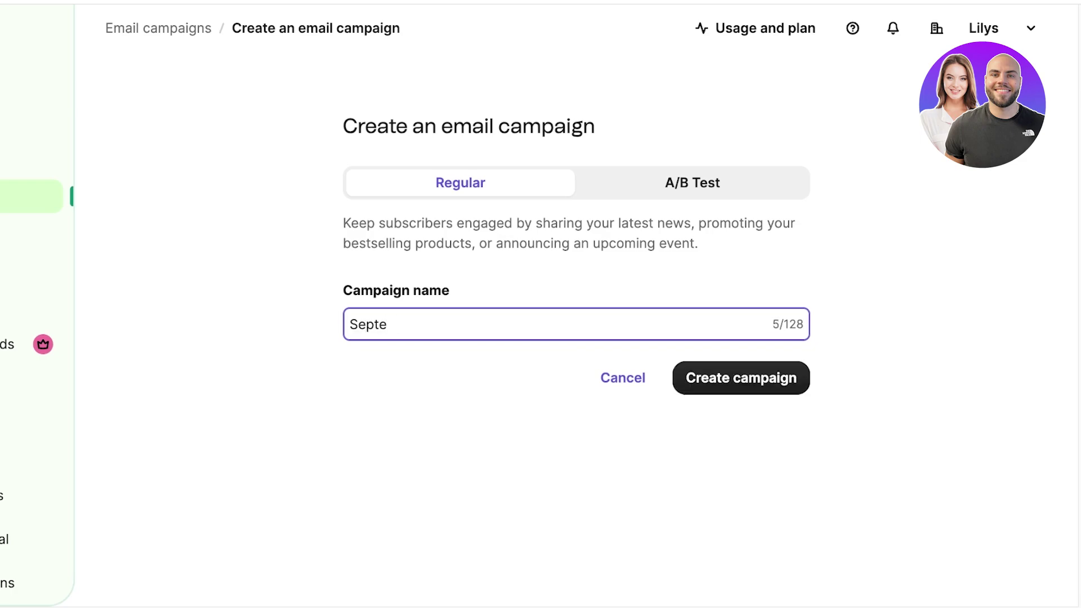
{"action": "key", "text": "BackSpace"}
{"action": "type", "text": "October Newsletter"}
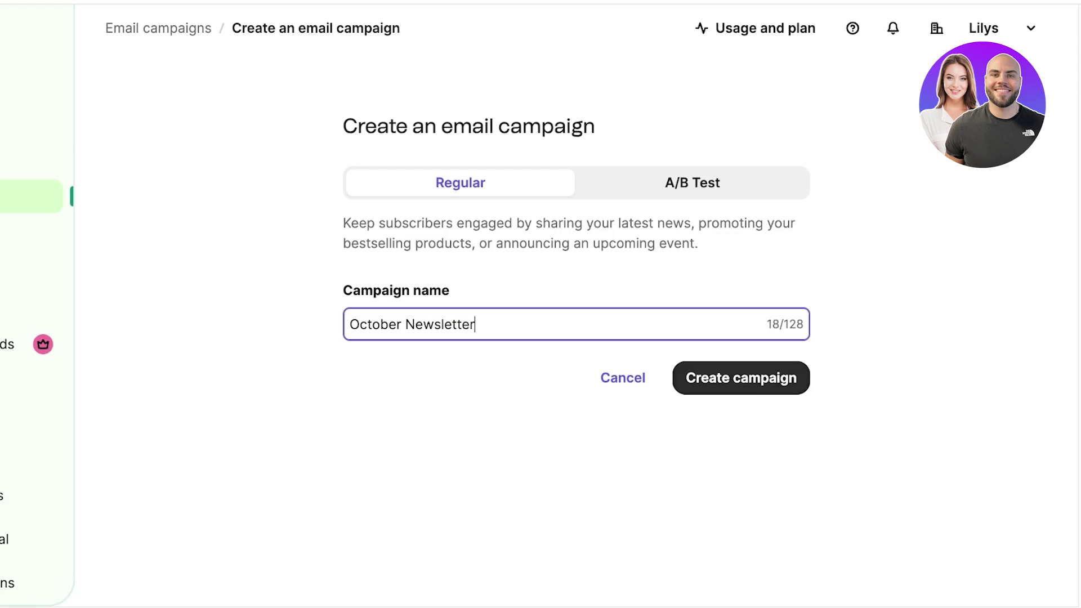
{"action": "key", "text": "Return"}
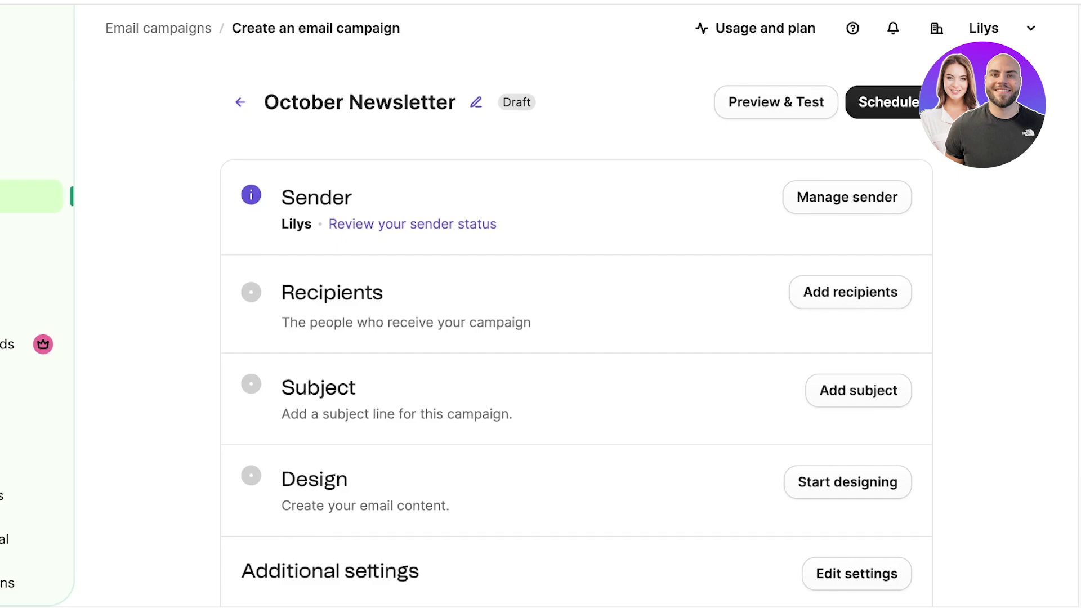
- Review the sender settings, keeping the existing sender address and sender name Lilys
{"action": "left_click", "coordinate": [847, 197]}
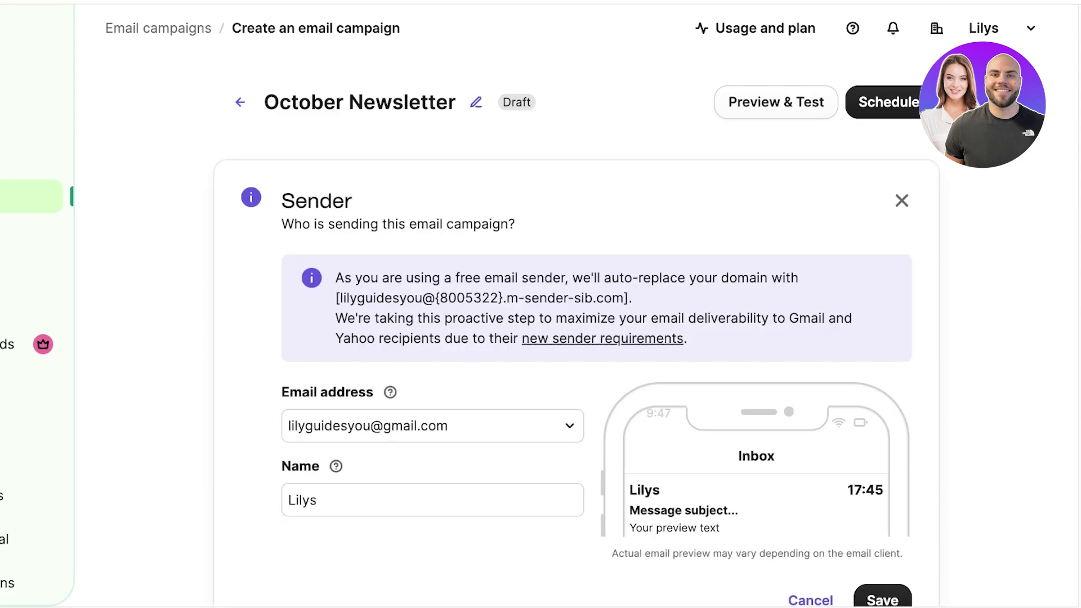
{"action": "scroll", "coordinate": [563, 304], "scroll_direction": "down", "scroll_amount": 4}
{"action": "scroll", "coordinate": [563, 304], "scroll_direction": "up", "scroll_amount": 3}
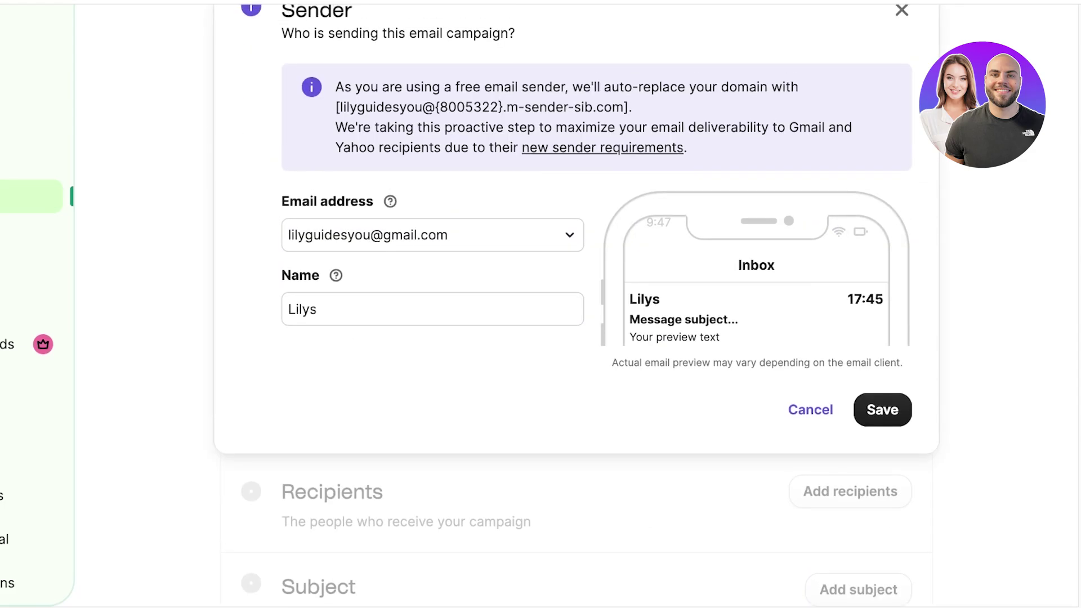
{"action": "left_click_drag", "start_coordinate": [455, 218], "coordinate": [632, 238]}
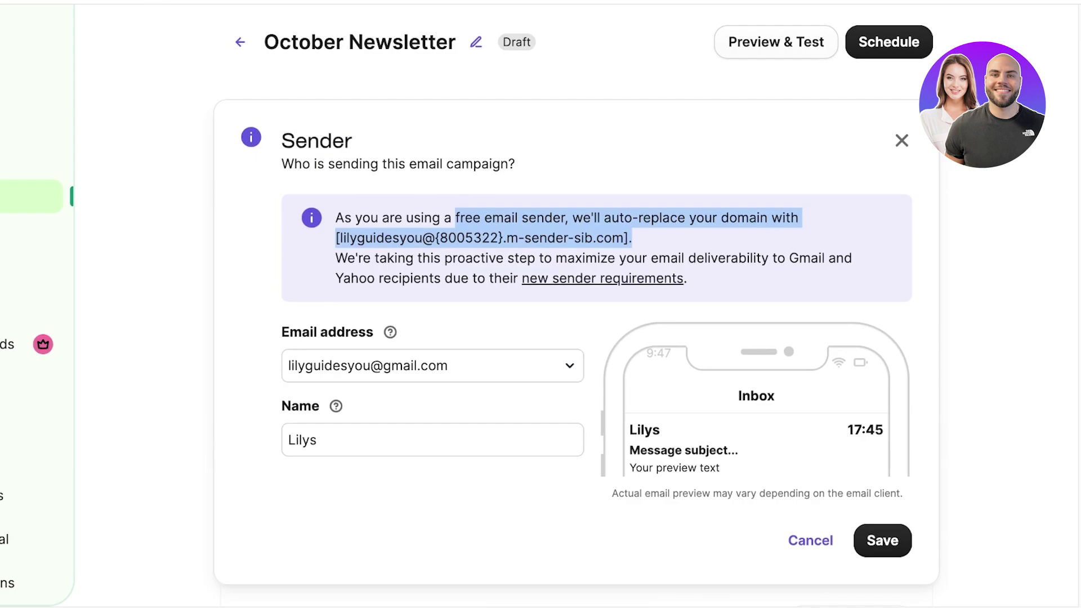
{"action": "left_click", "coordinate": [432, 366]}
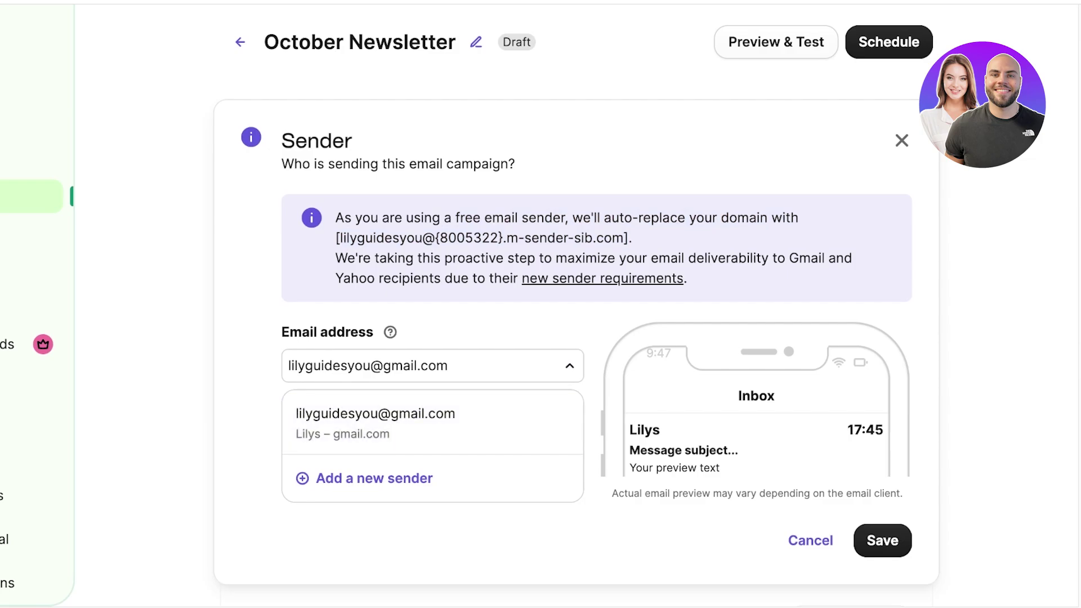
{"action": "left_click", "coordinate": [375, 422]}
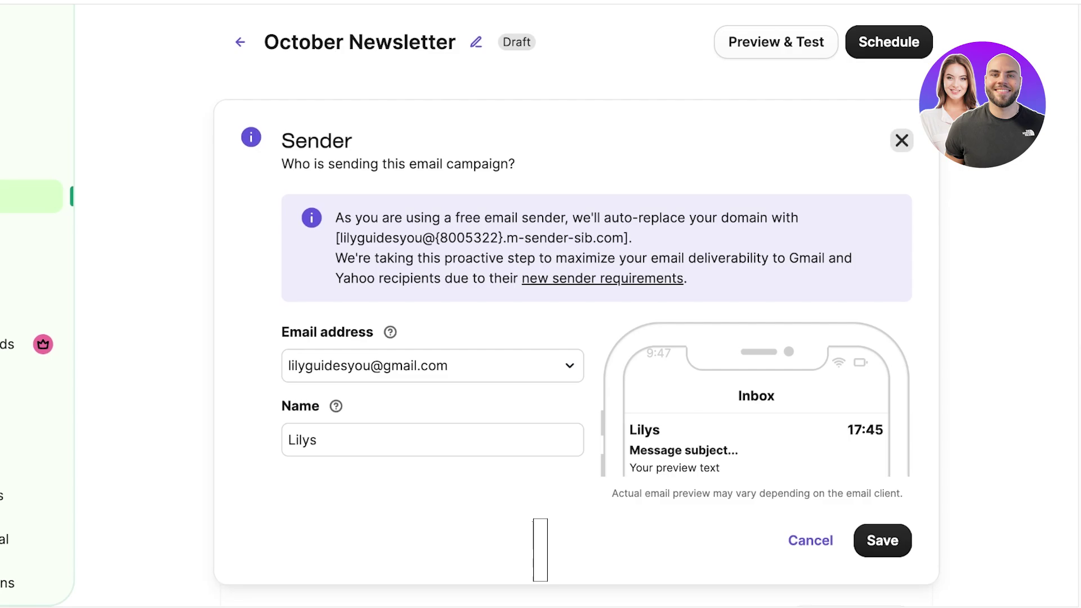
{"action": "left_click", "coordinate": [901, 140]}
{"action": "left_click", "coordinate": [847, 137]}
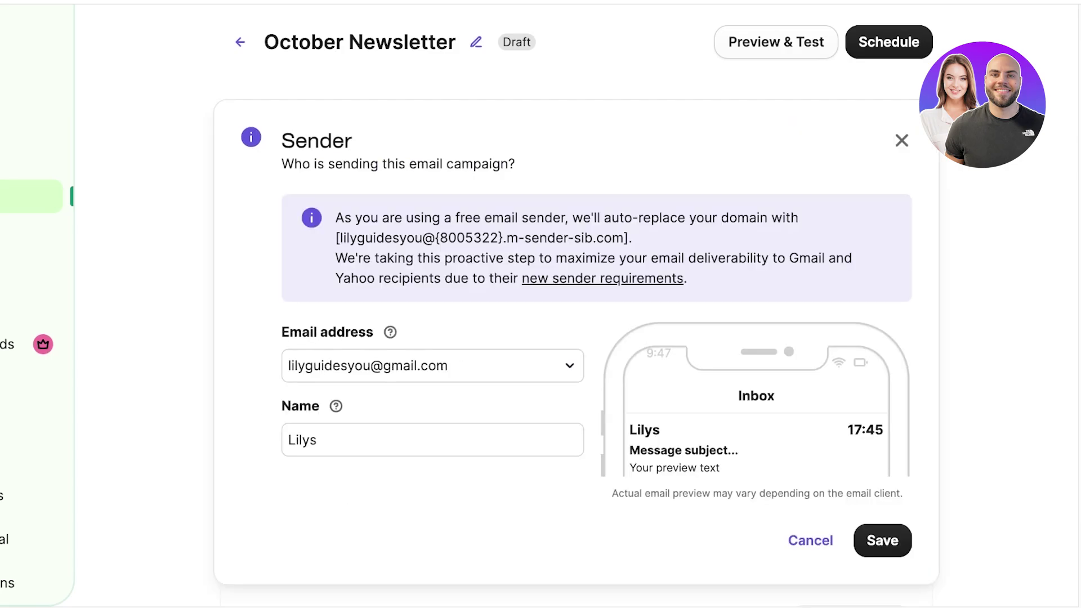
- Choose the All Contacts #3 list from Your First Folder as recipients and save
{"action": "left_click", "coordinate": [902, 141]}
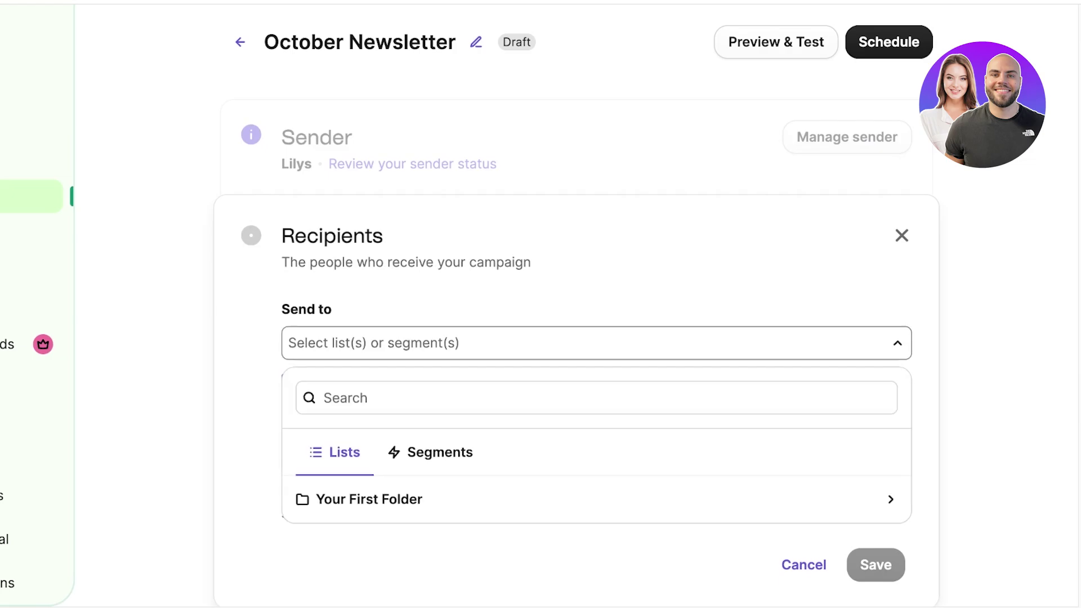
{"action": "left_click", "coordinate": [368, 383]}
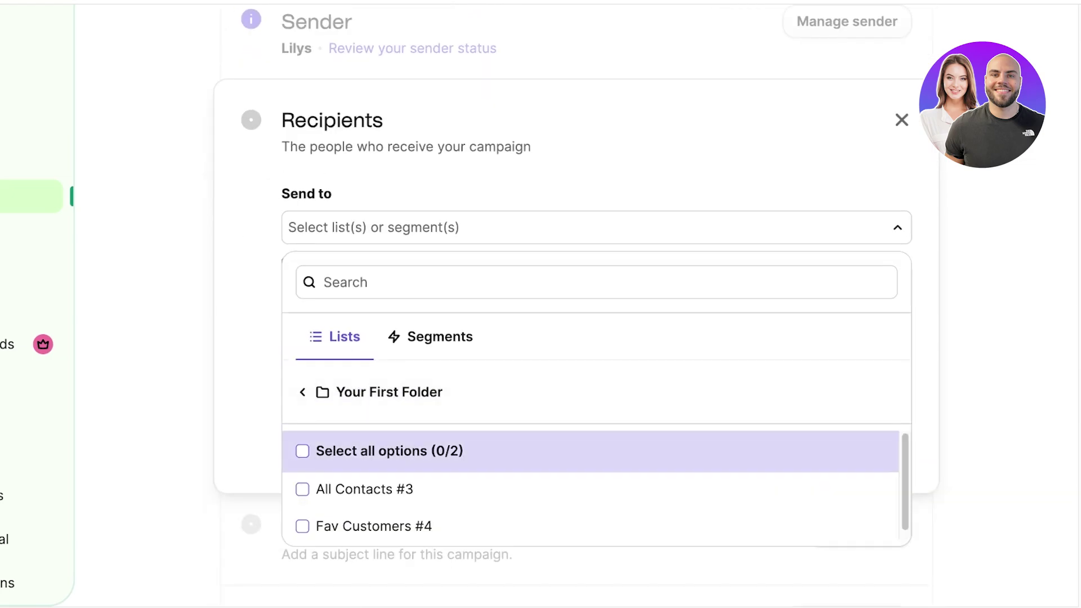
{"action": "left_click", "coordinate": [302, 489]}
{"action": "key", "text": "Escape"}
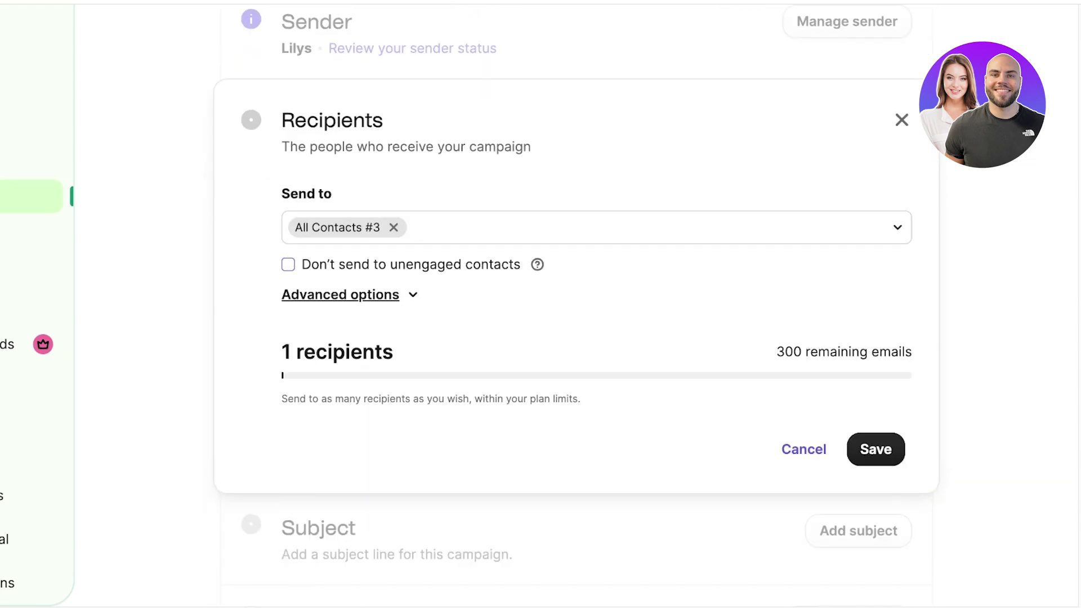
{"action": "scroll", "coordinate": [576, 304], "scroll_direction": "down", "scroll_amount": 2}
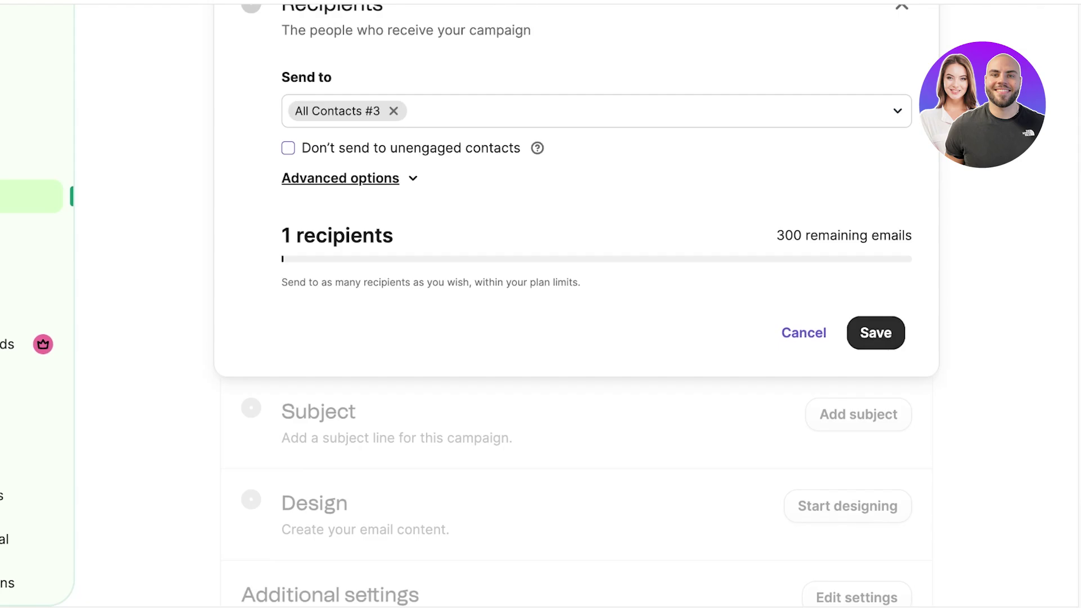
{"action": "left_click", "coordinate": [875, 333]}
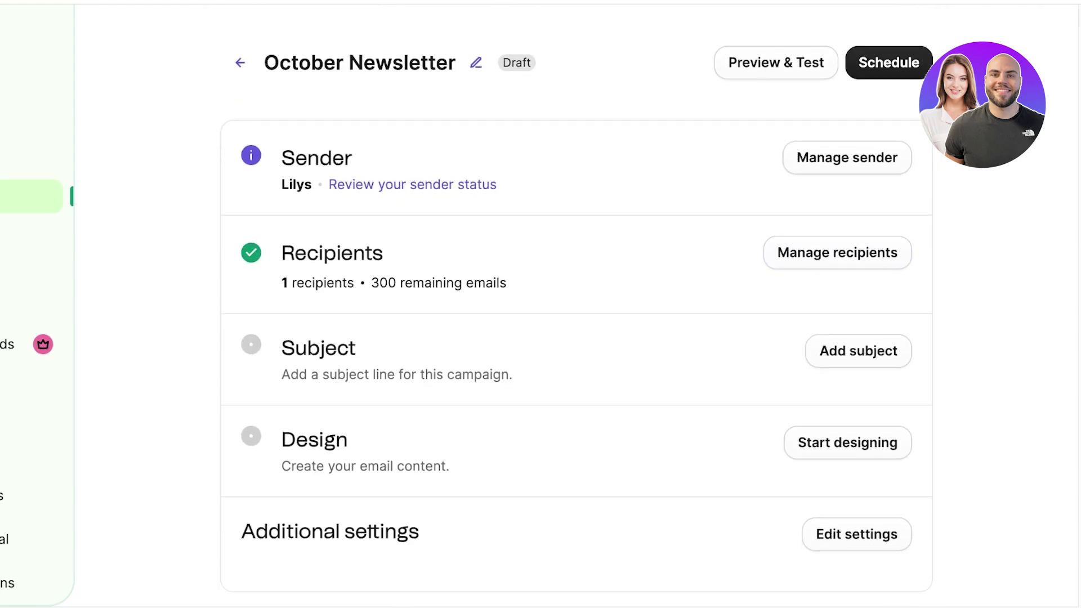
{"action": "scroll", "coordinate": [858, 314], "scroll_direction": "down", "scroll_amount": 1}
- Generate AI subject lines for an October fashion trends newsletter (orange and brown colors) and apply one
{"action": "left_click", "coordinate": [859, 313]}
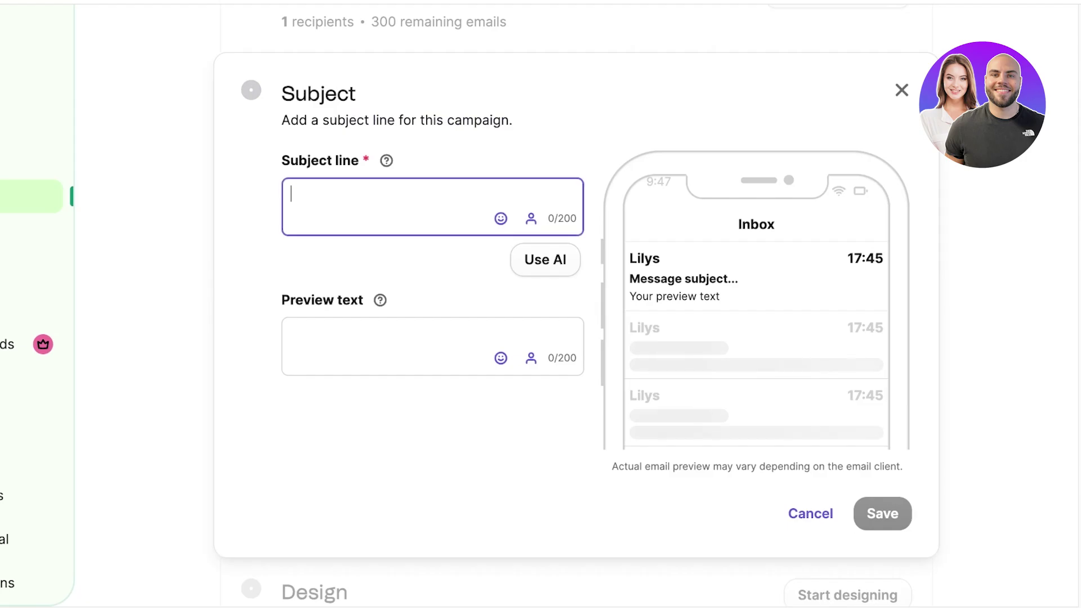
{"action": "left_click", "coordinate": [545, 259]}
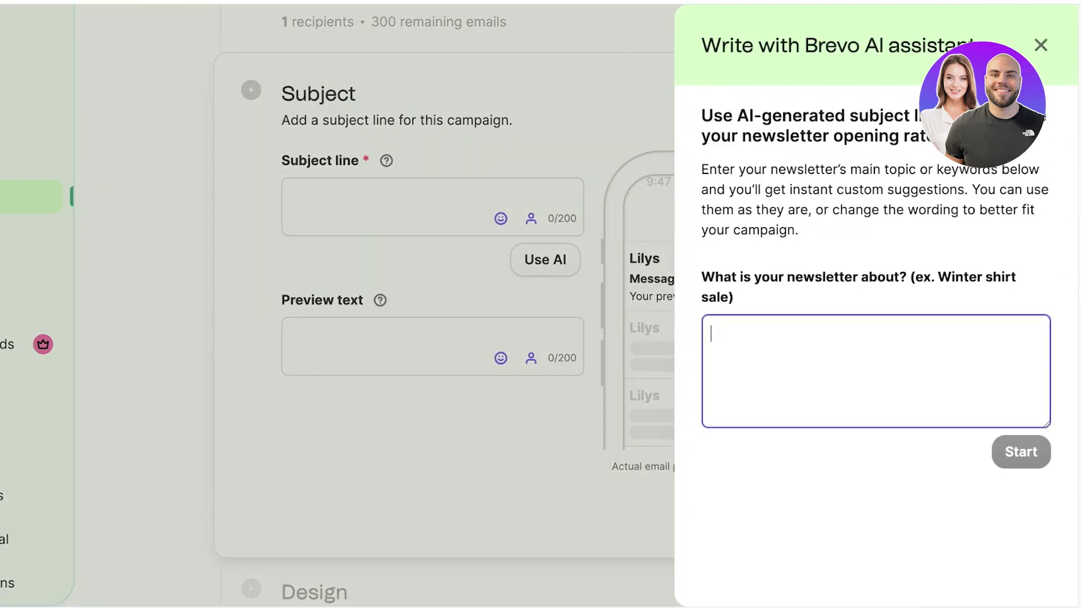
{"action": "type", "text": "Fashion october trenfs"}
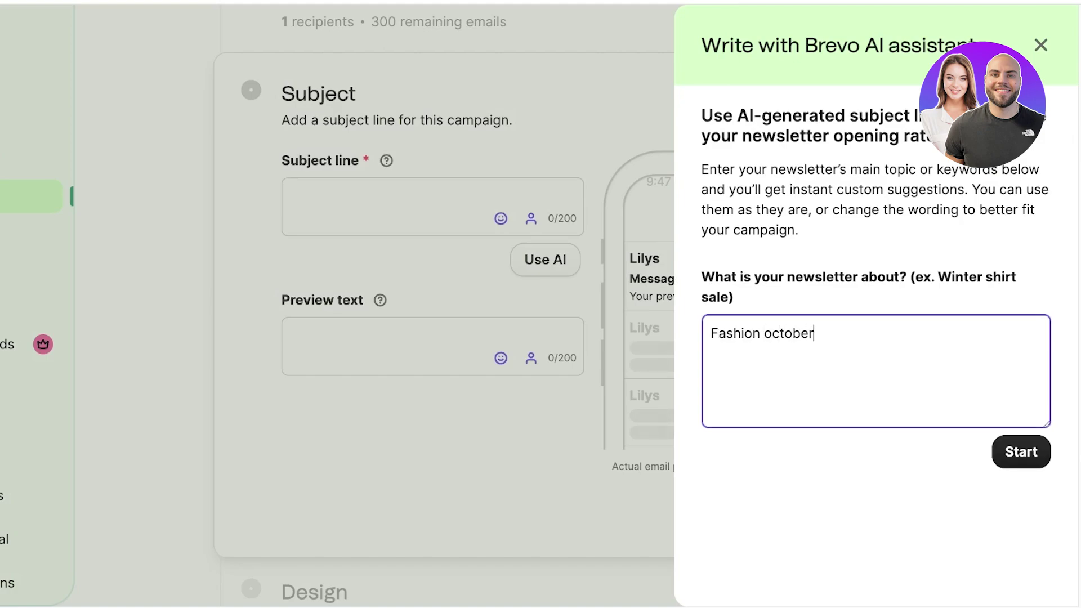
{"action": "key", "text": "BackSpace"}
{"action": "key", "text": "BackSpace"}
{"action": "type", "text": "ds newsletter (orange "}
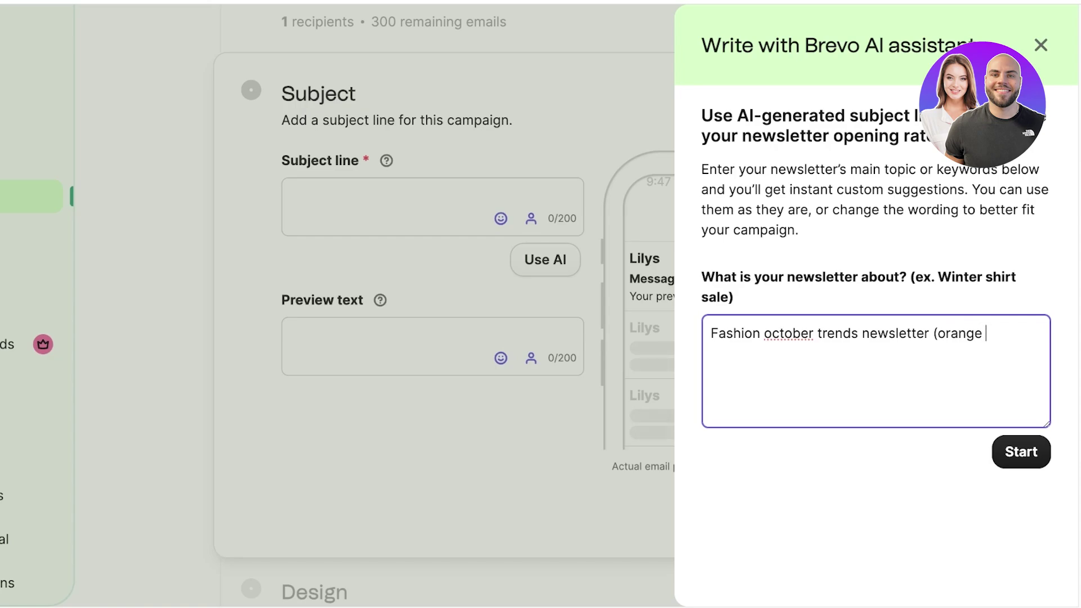
{"action": "type", "text": "and brown colors are trending)"}
{"action": "key", "text": "Return"}
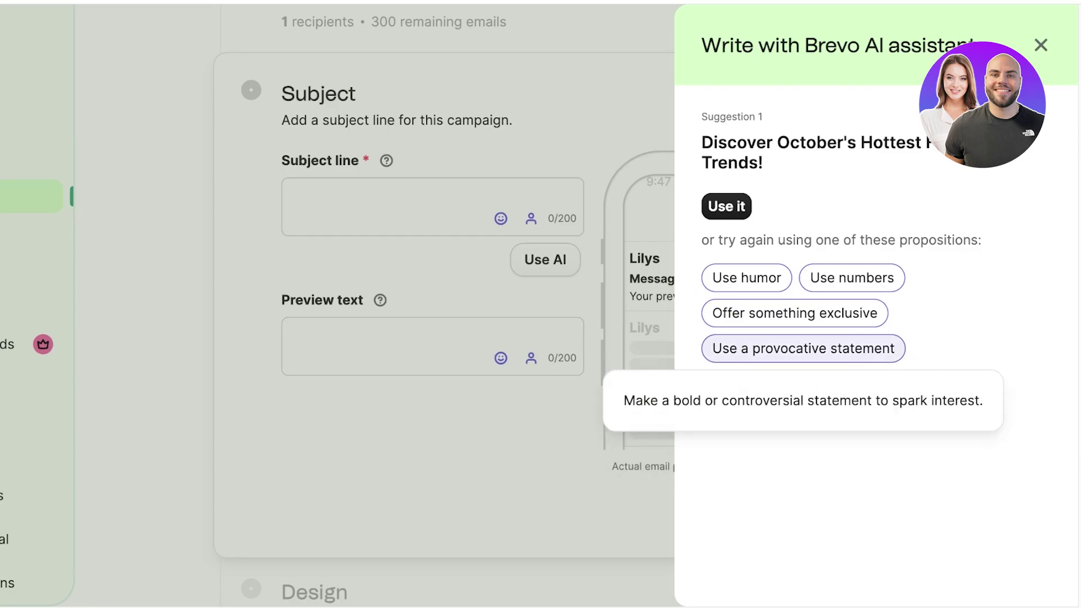
{"action": "left_click", "coordinate": [803, 349]}
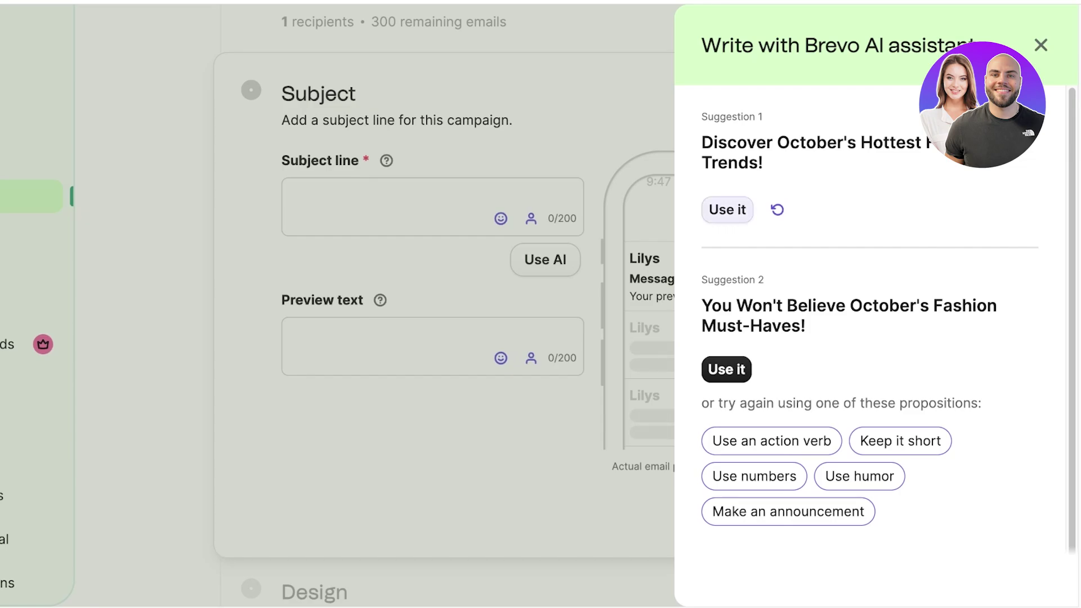
{"action": "left_click", "coordinate": [726, 370]}
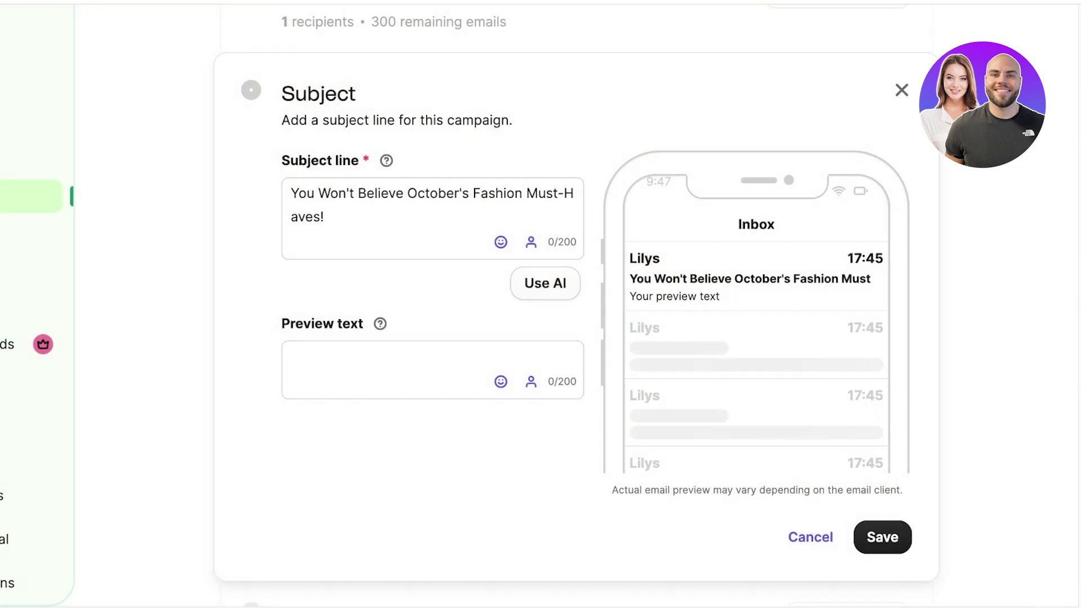
- Replace the subject with a 'You wont believe' draft and apply an AI deal suggestion
{"action": "left_click", "coordinate": [292, 357]}
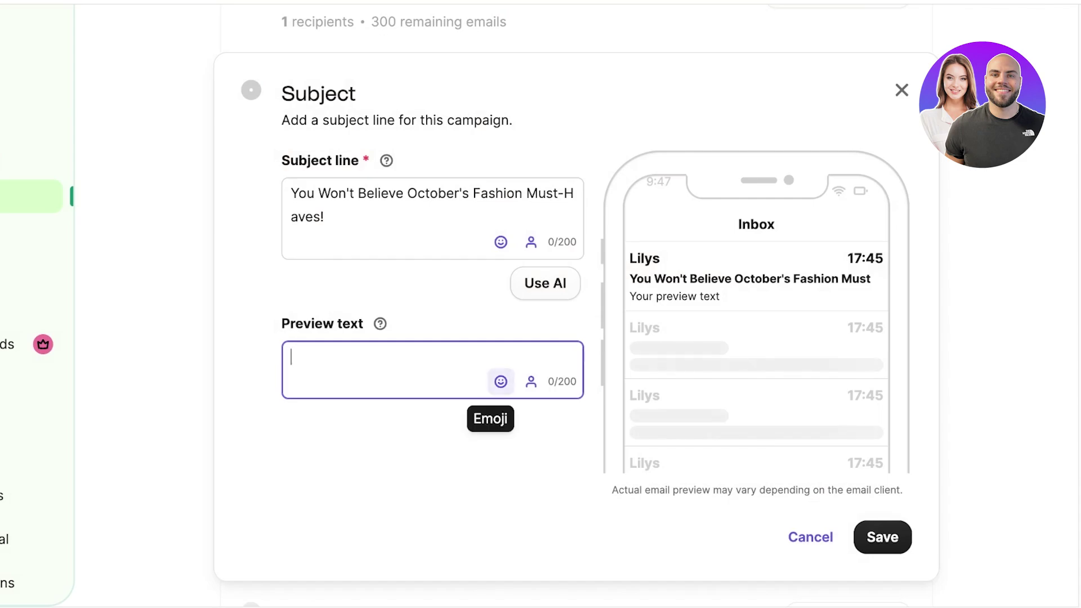
{"action": "triple_click", "coordinate": [428, 204]}
{"action": "key", "text": "BackSpace"}
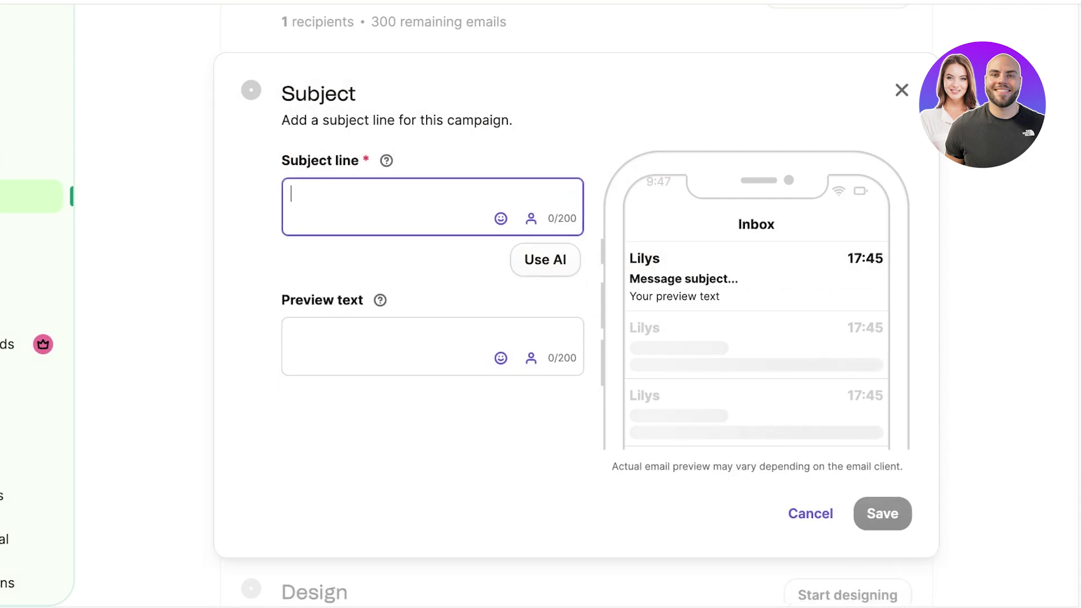
{"action": "type", "text": "You wont beleive"}
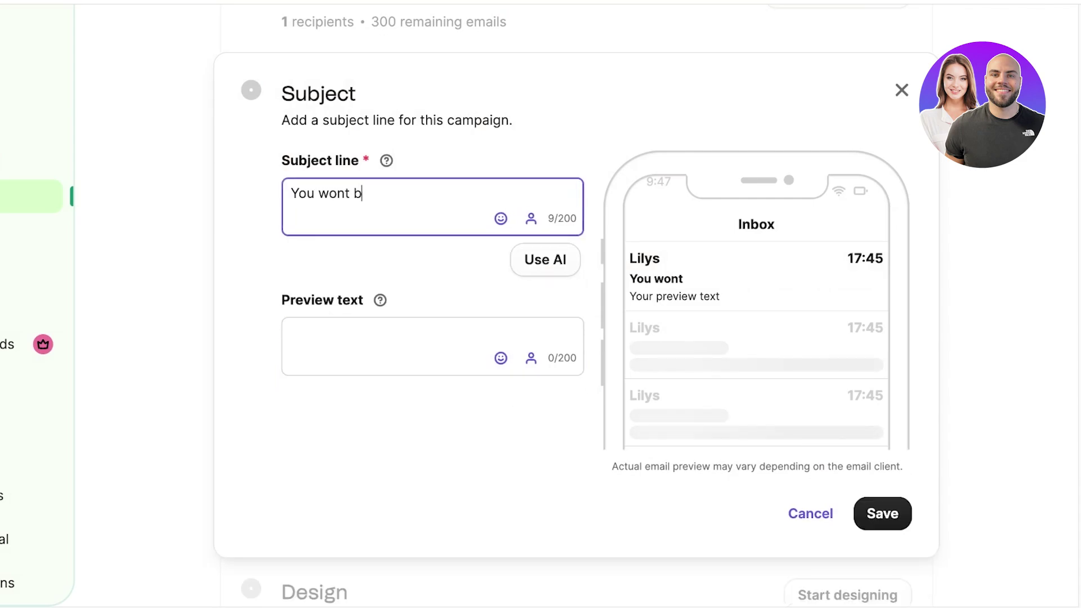
{"action": "key", "text": "BackSpace"}
{"action": "key", "text": "BackSpace"}
{"action": "key", "text": "BackSpace"}
{"action": "left_click", "coordinate": [545, 259]}
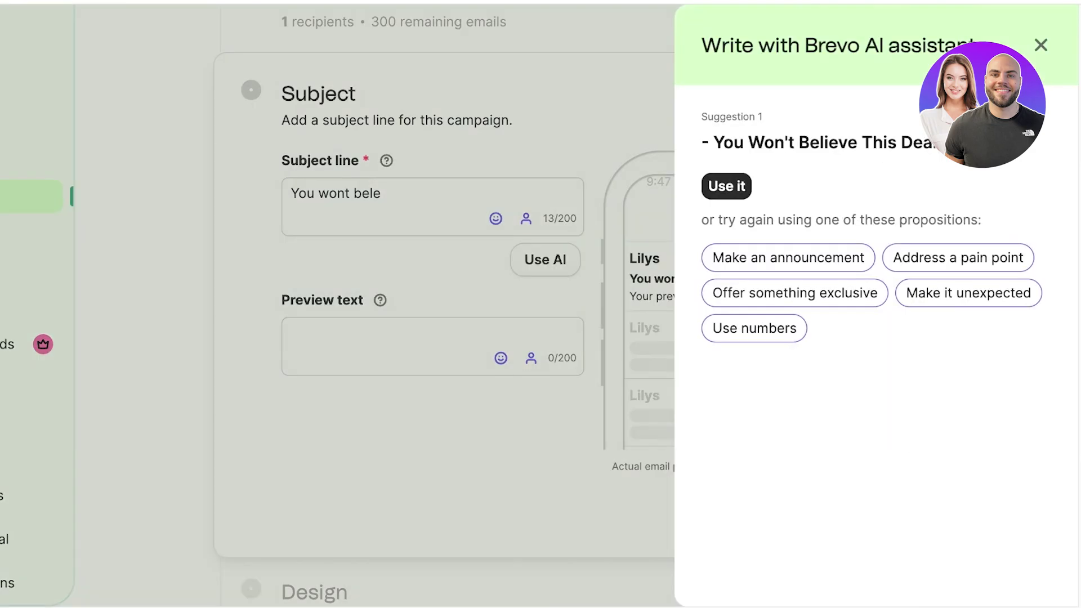
{"action": "left_click", "coordinate": [726, 186]}
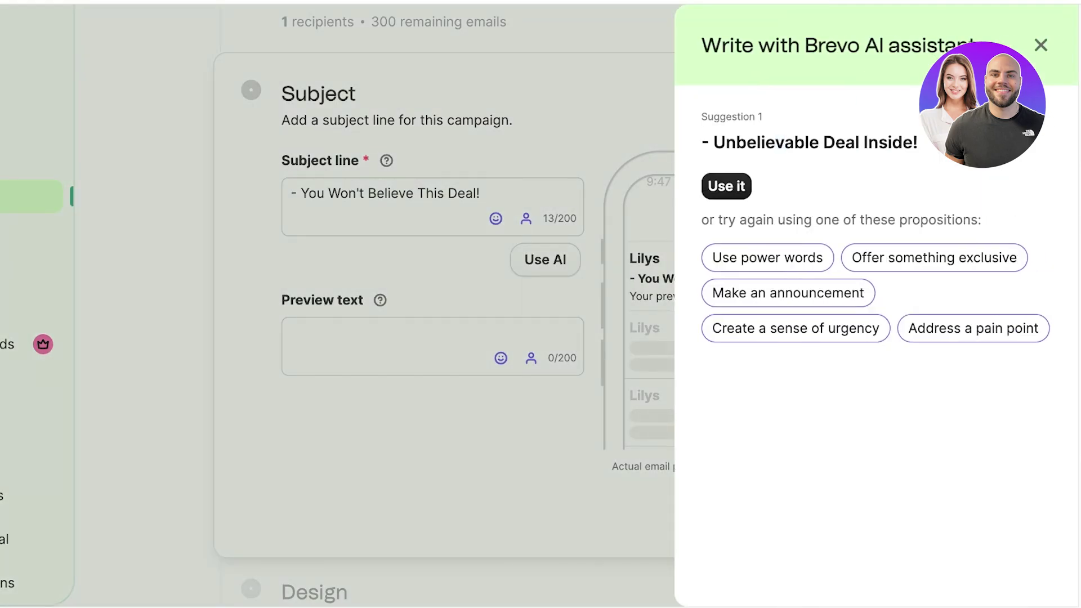
- Set the subject to the AI suggestion 'October's Hottest Fashion Trends!' from the prompt 'Fashion october'
{"action": "double_click", "coordinate": [780, 142]}
{"action": "key", "text": "Escape"}
{"action": "type", "text": "Fashion october"}
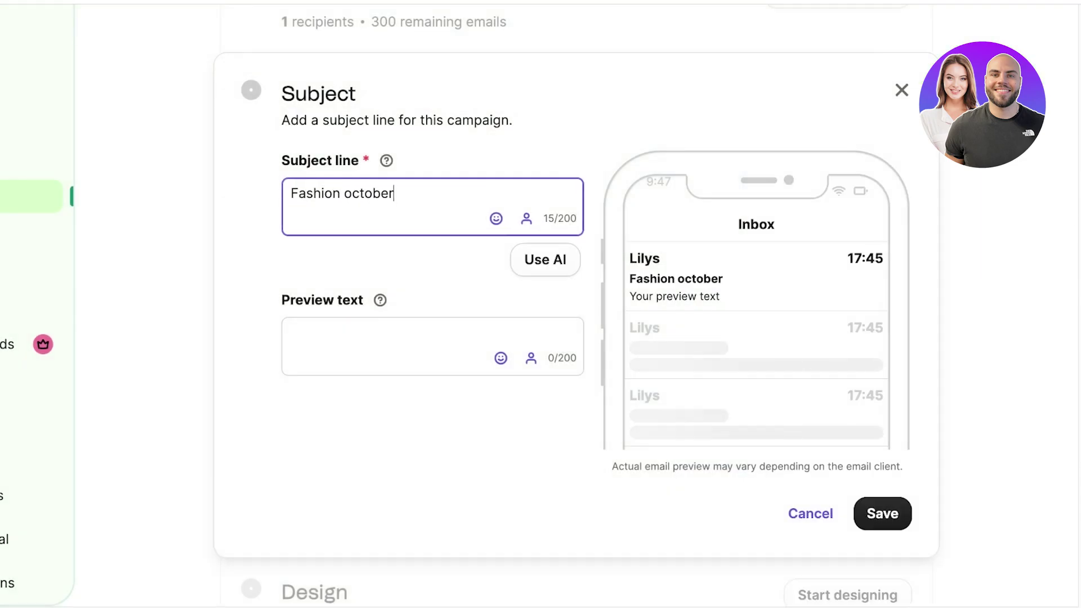
{"action": "left_click", "coordinate": [545, 260]}
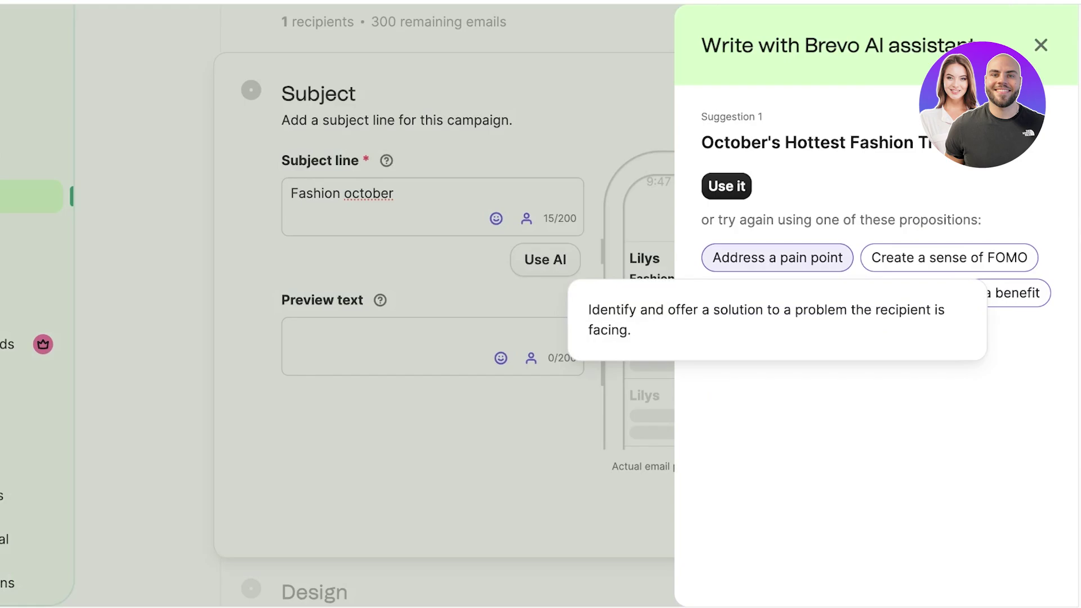
{"action": "left_click", "coordinate": [724, 184]}
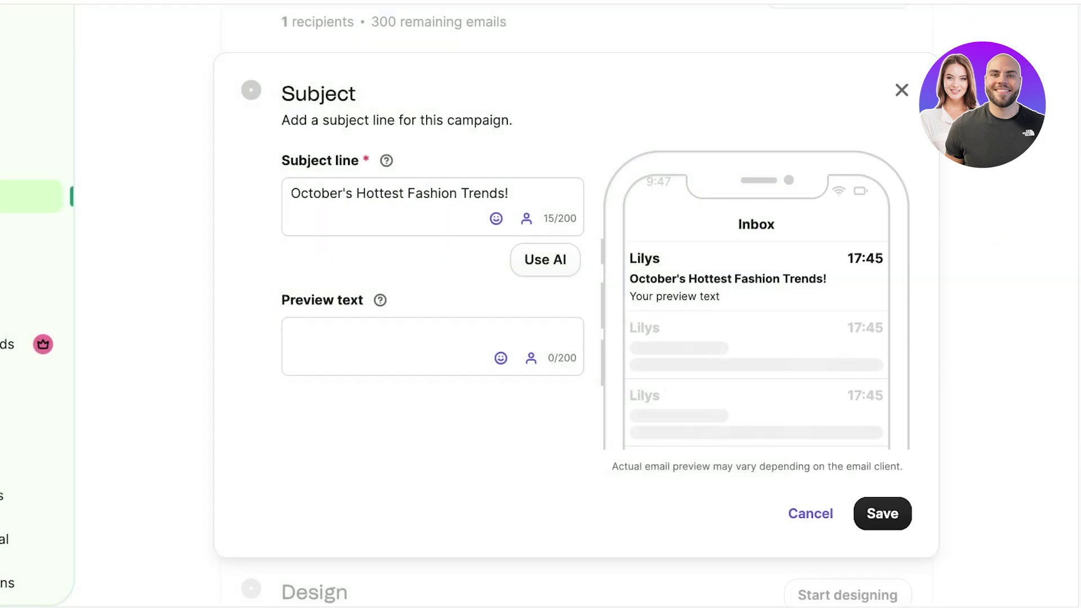
- Copy the subject into the preview text and save both
{"action": "left_click", "coordinate": [356, 194]}
{"action": "key", "text": "ctrl+a"}
{"action": "key", "text": "ctrl+c"}
{"action": "left_click", "coordinate": [395, 335]}
{"action": "key", "text": "ctrl+v"}
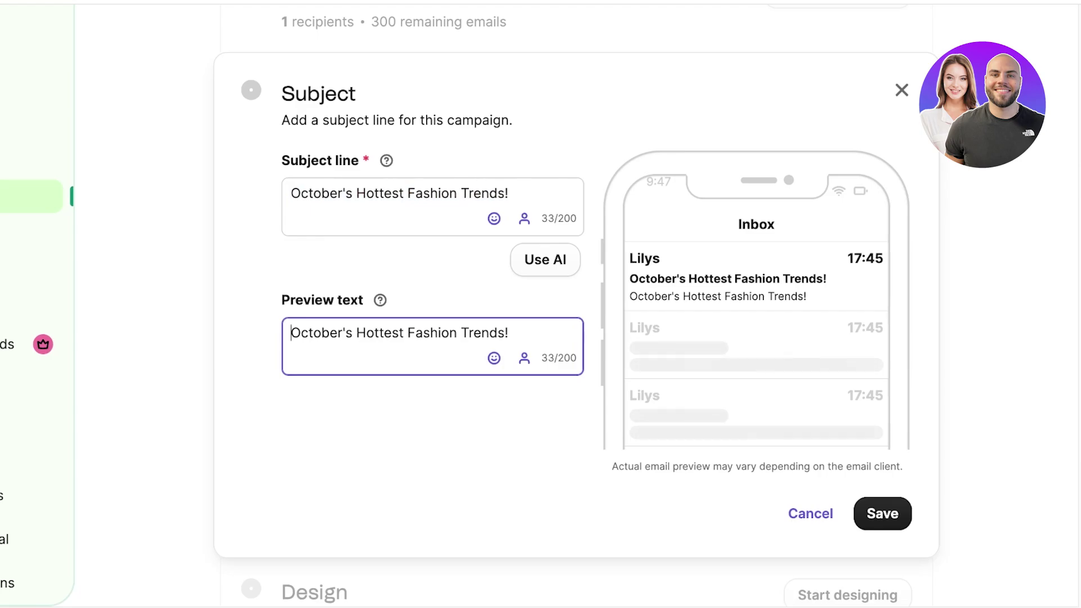
{"action": "left_click", "coordinate": [882, 513]}
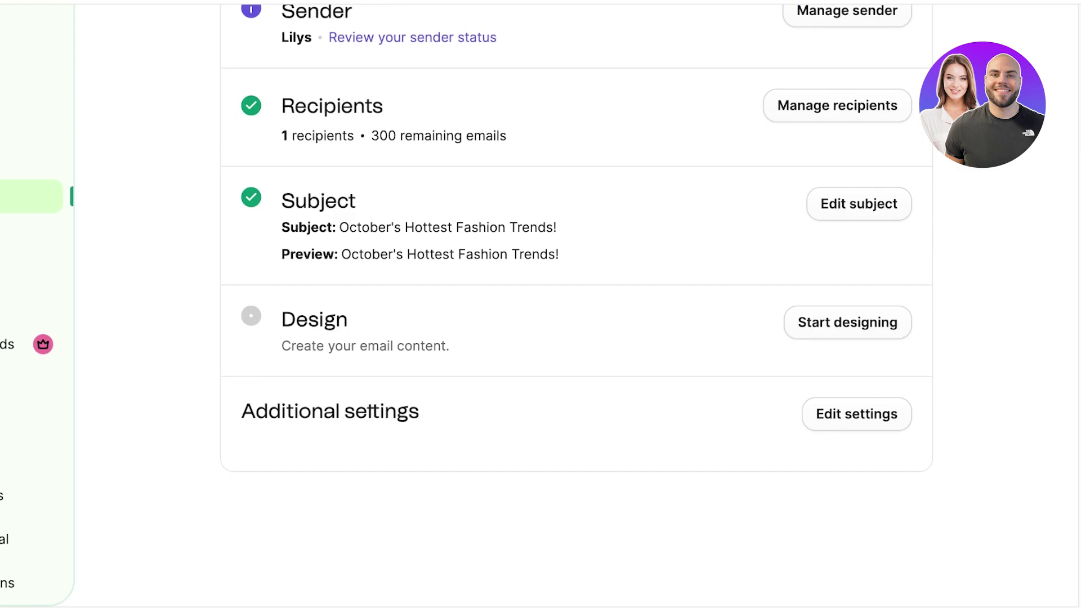
- Start the email design and browse the ready-made template gallery
{"action": "left_click", "coordinate": [847, 322]}
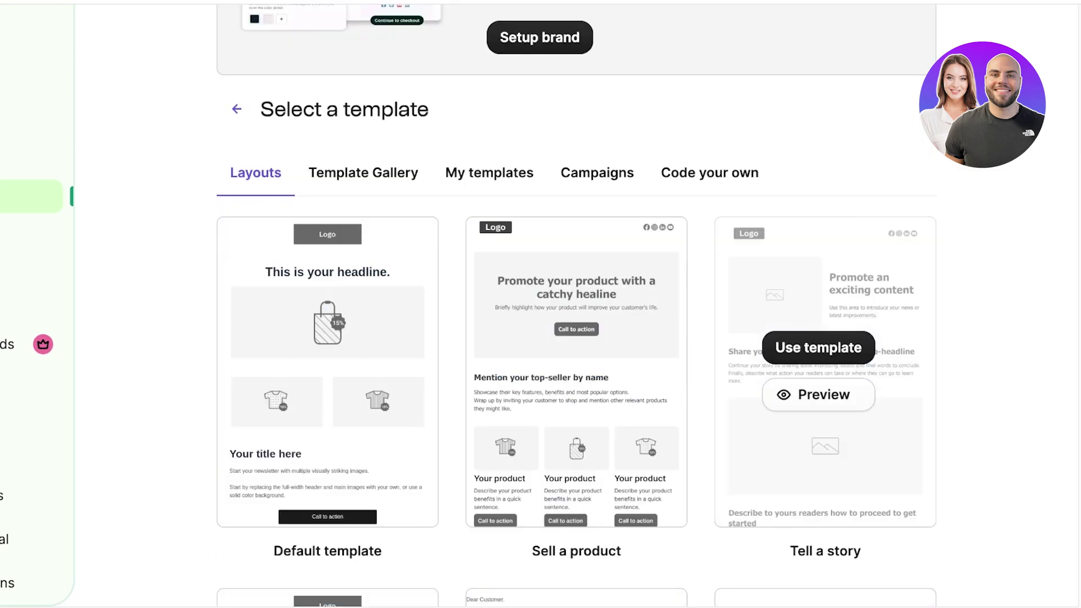
{"action": "scroll", "coordinate": [323, 278], "scroll_direction": "down", "scroll_amount": 7}
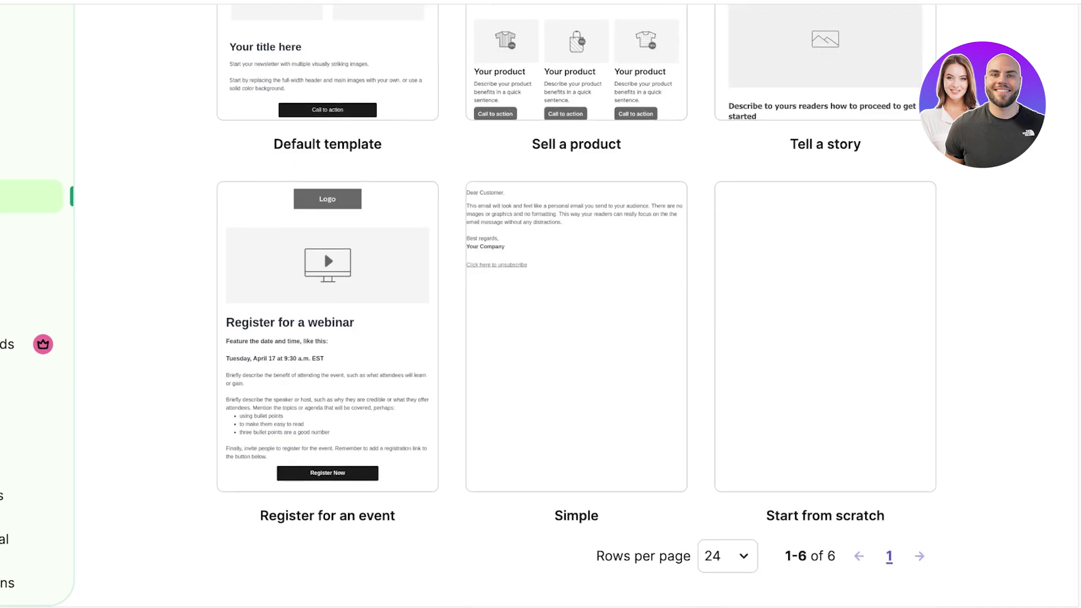
{"action": "scroll", "coordinate": [825, 304], "scroll_direction": "up", "scroll_amount": 6}
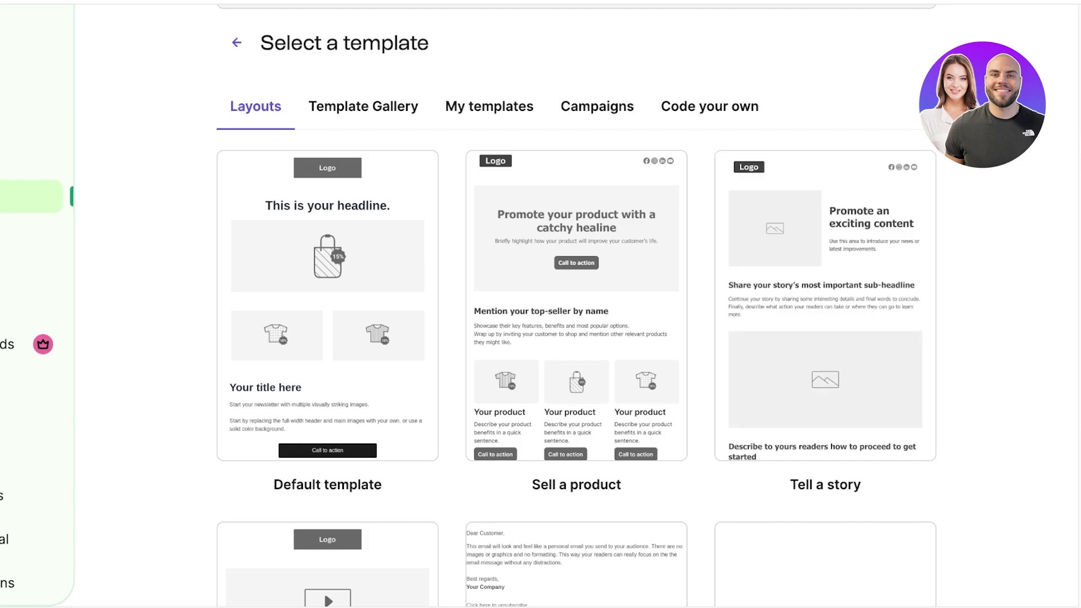
{"action": "left_click", "coordinate": [363, 107]}
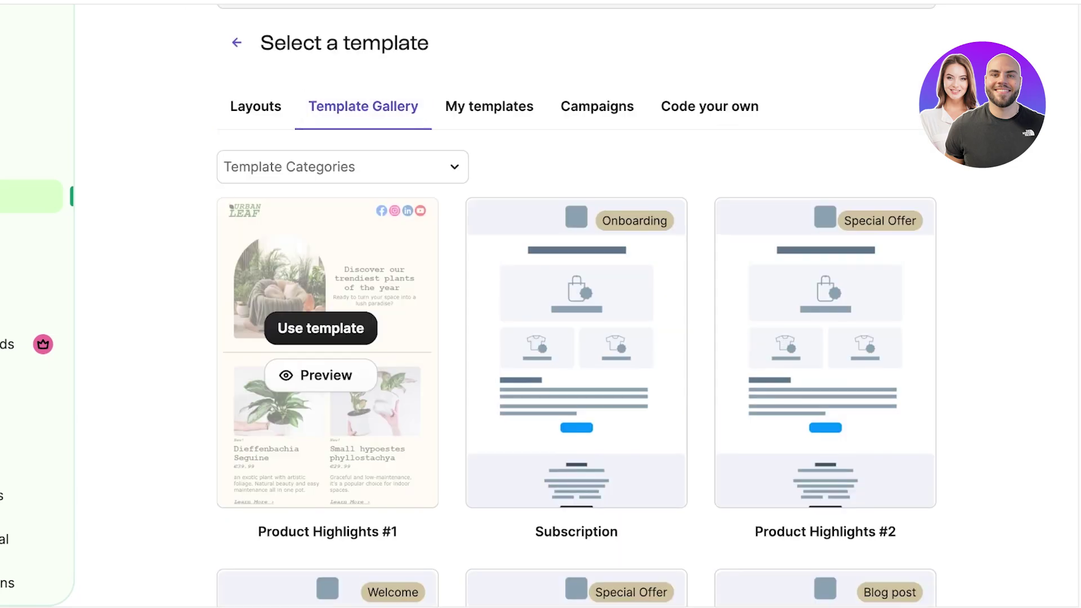
{"action": "scroll", "coordinate": [576, 304], "scroll_direction": "down", "scroll_amount": 10}
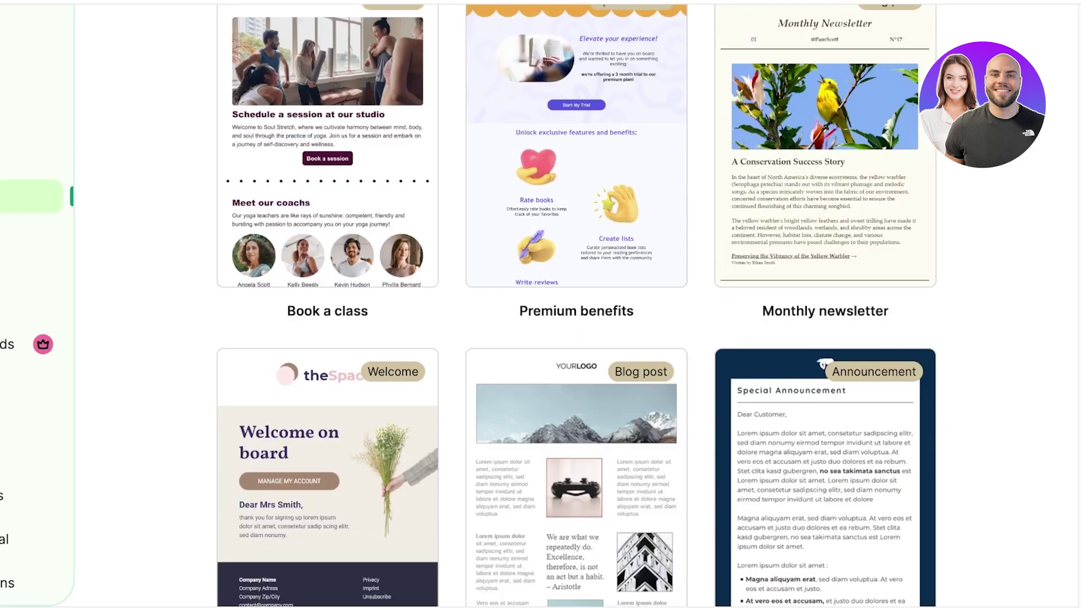
{"action": "scroll", "coordinate": [576, 304], "scroll_direction": "down", "scroll_amount": 5}
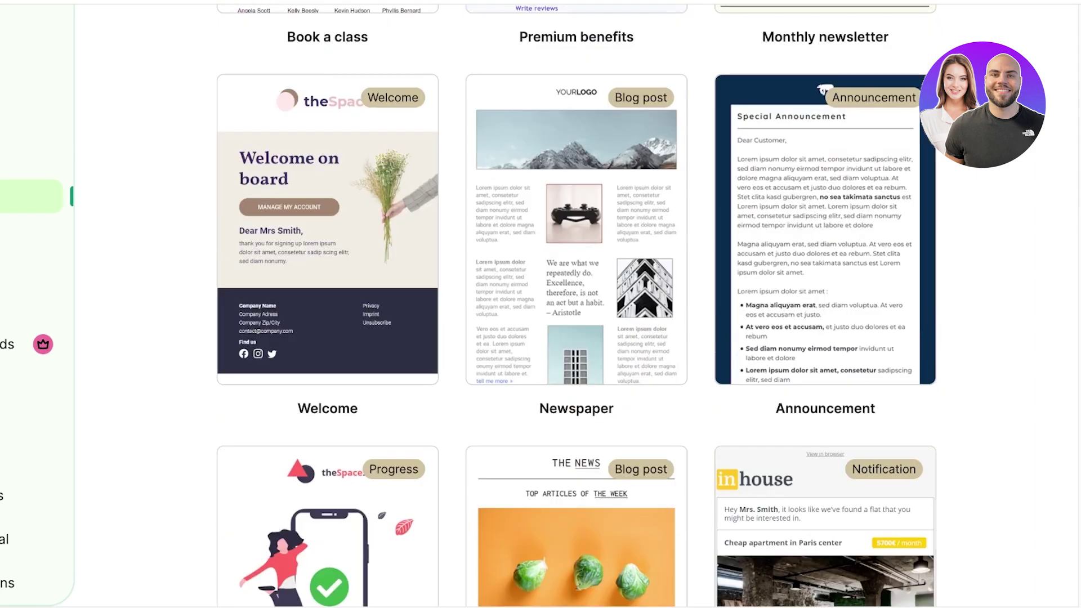
{"action": "scroll", "coordinate": [577, 304], "scroll_direction": "down", "scroll_amount": 8}
{"action": "scroll", "coordinate": [576, 338], "scroll_direction": "down", "scroll_amount": 3}
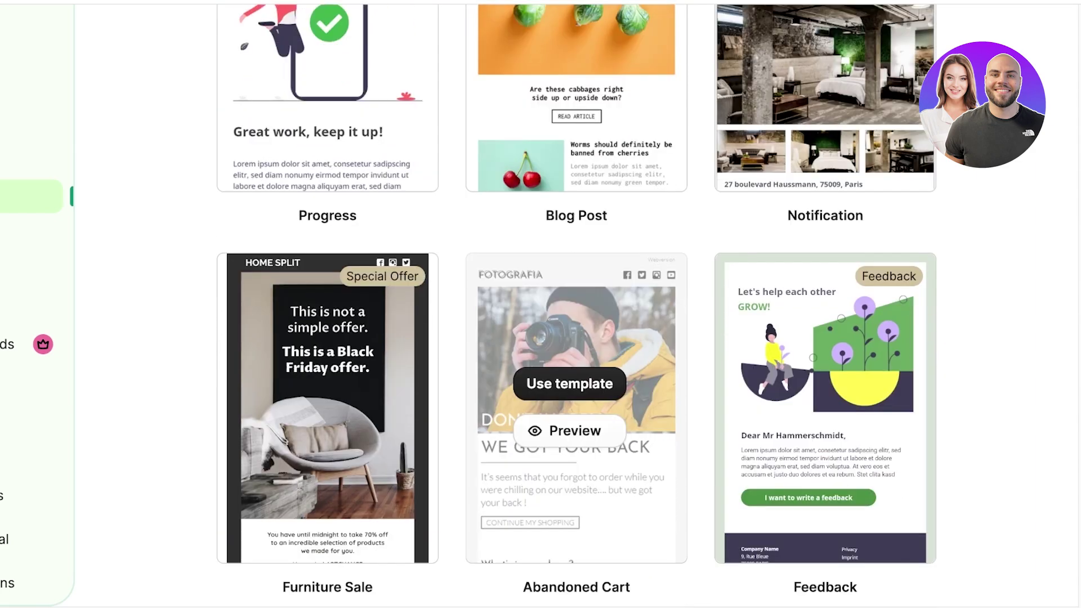
{"action": "scroll", "coordinate": [339, 439], "scroll_direction": "up", "scroll_amount": 20}
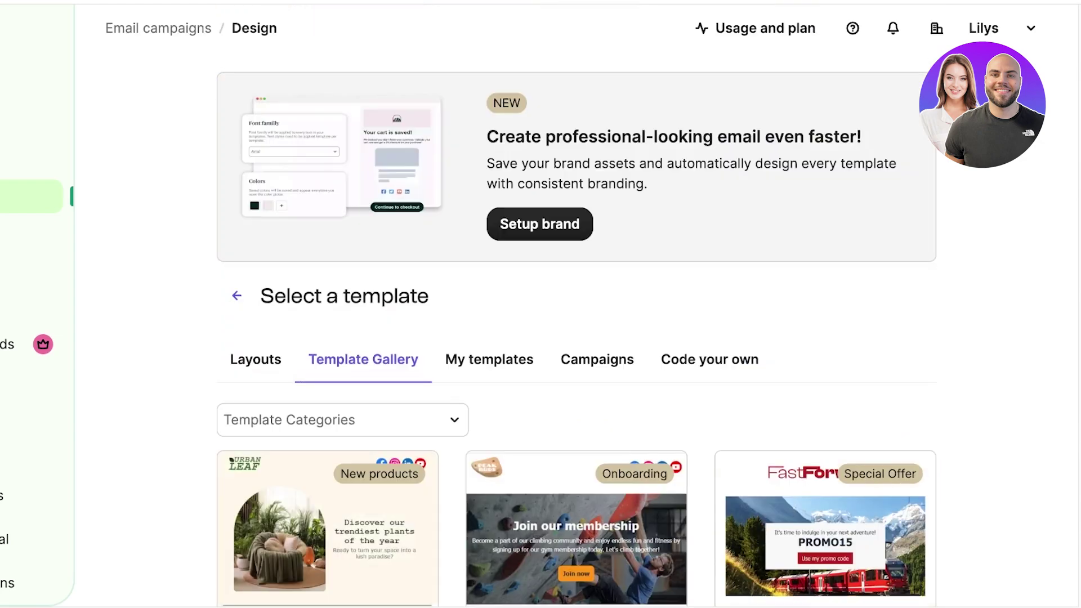
- Review the saved email templates under My templates
{"action": "left_click", "coordinate": [489, 359]}
{"action": "scroll", "coordinate": [576, 337], "scroll_direction": "down", "scroll_amount": 4}
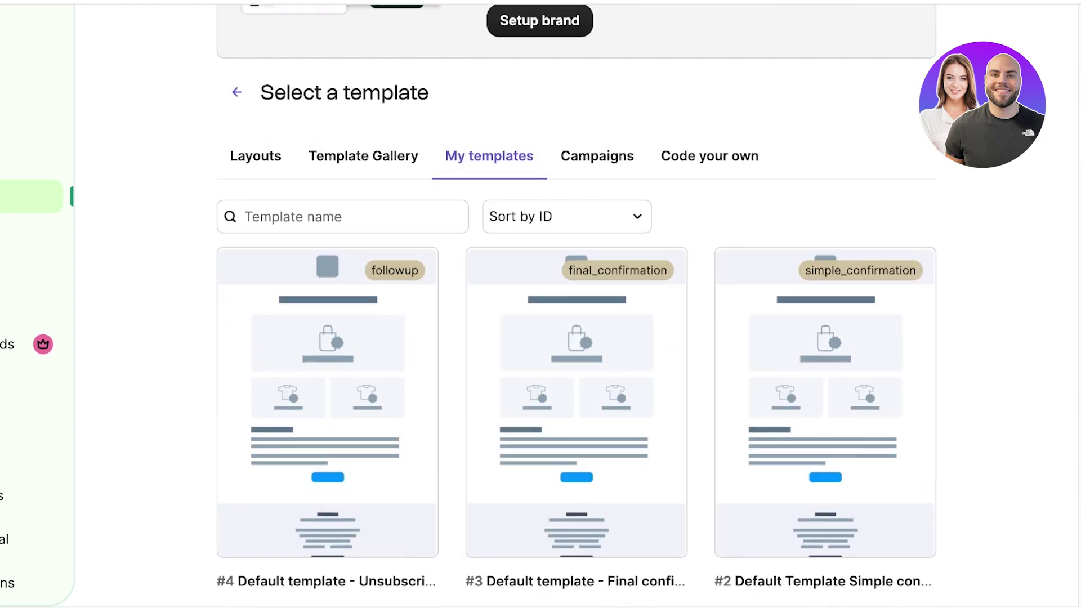
{"action": "scroll", "coordinate": [577, 338], "scroll_direction": "down", "scroll_amount": 4}
{"action": "scroll", "coordinate": [577, 337], "scroll_direction": "up", "scroll_amount": 8}
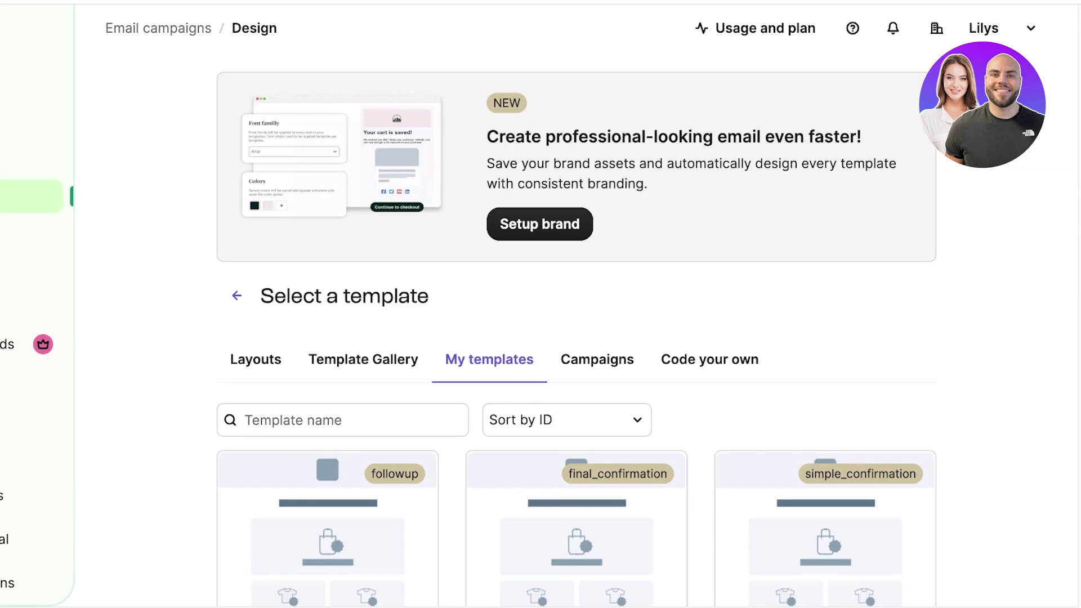
- Browse the basic layouts such as Default template, Sell a product and Tell a story
{"action": "left_click", "coordinate": [256, 359]}
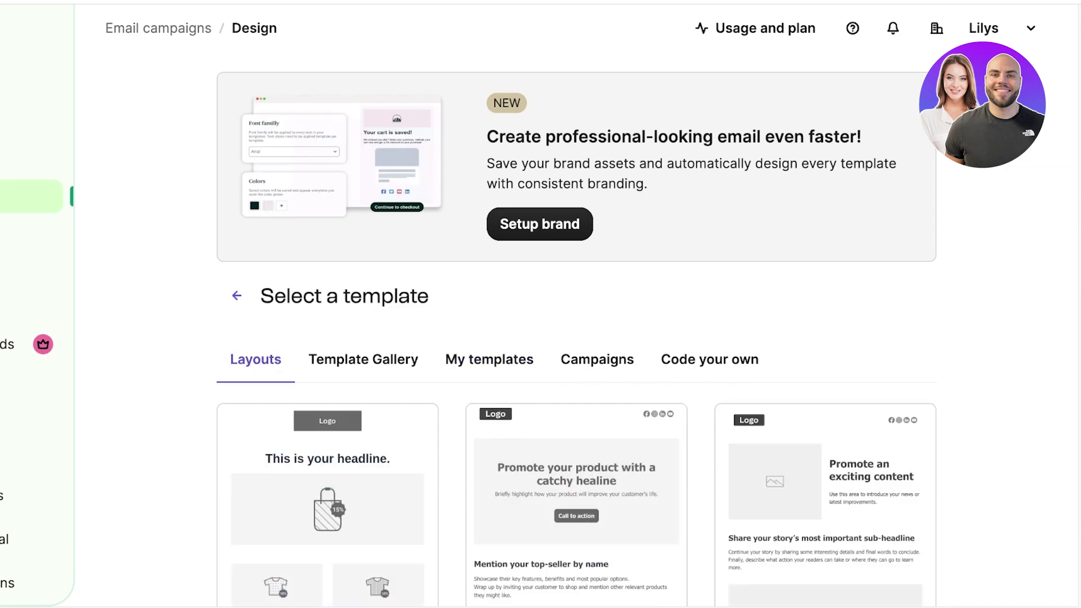
{"action": "scroll", "coordinate": [576, 338], "scroll_direction": "down", "scroll_amount": 5}
{"action": "scroll", "coordinate": [327, 253], "scroll_direction": "up", "scroll_amount": 1}
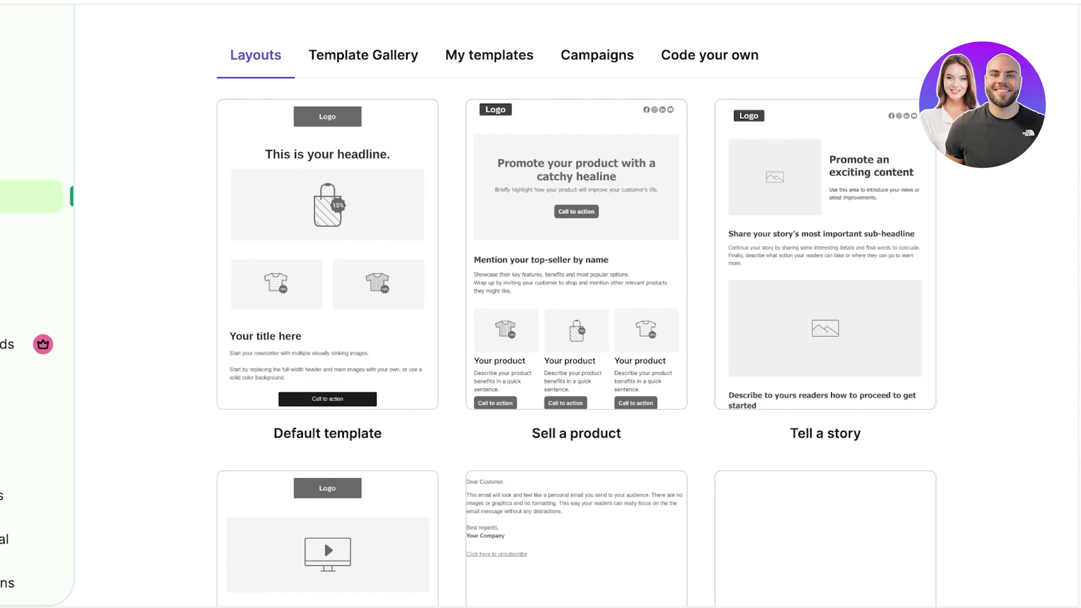
{"action": "mouse_move", "coordinate": [321, 253]}
{"action": "mouse_move", "coordinate": [825, 253]}
{"action": "scroll", "coordinate": [825, 253], "scroll_direction": "down", "scroll_amount": 3}
{"action": "scroll", "coordinate": [826, 253], "scroll_direction": "up", "scroll_amount": 3}
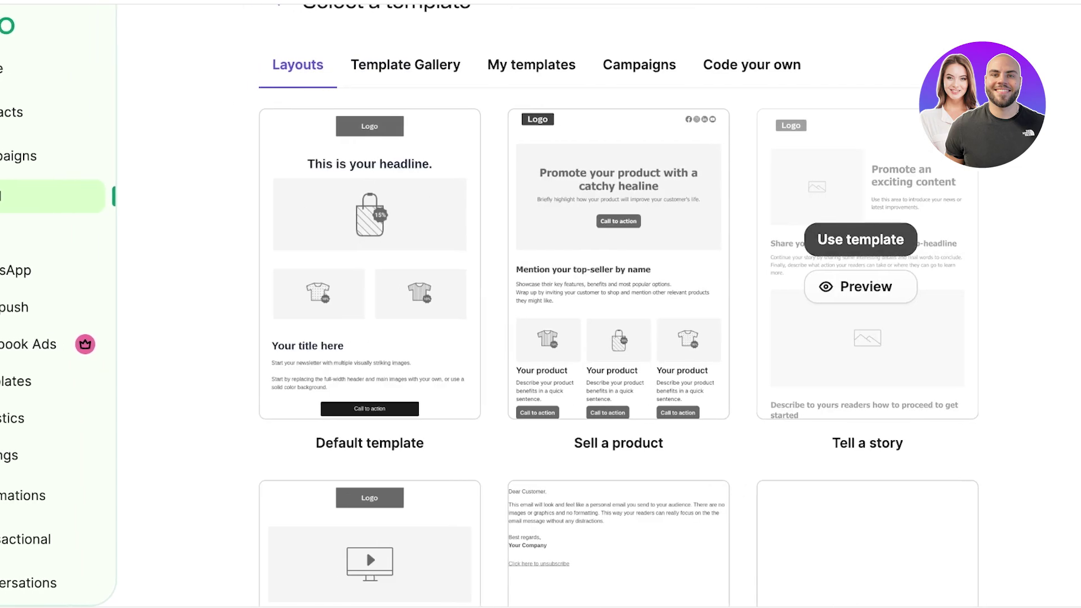
- Start the newsletter from the Tell a story layout and view the brand setup page
{"action": "left_click", "coordinate": [898, 240]}
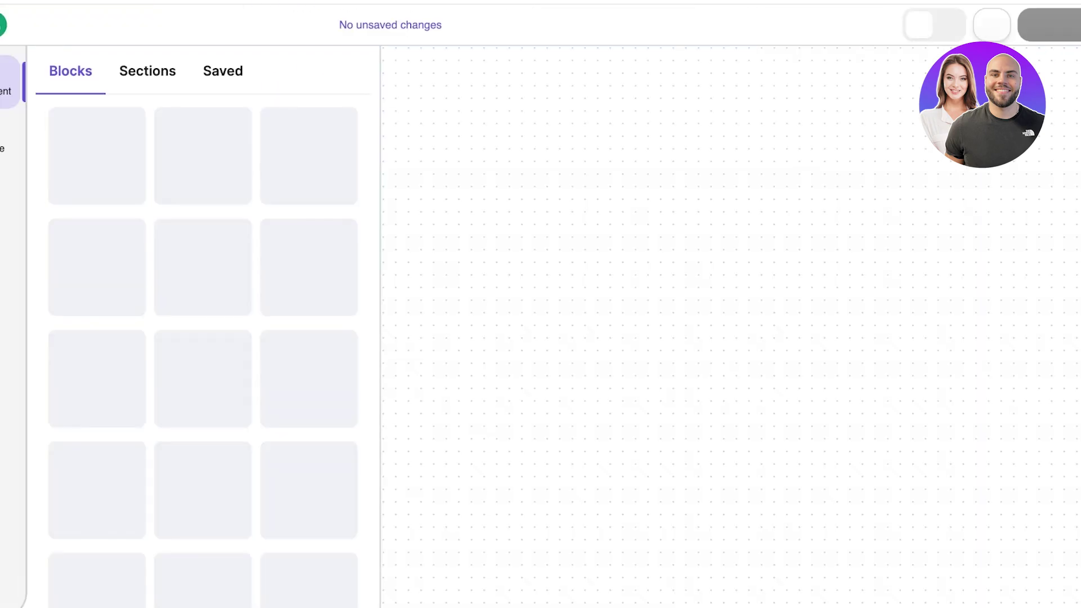
{"action": "key", "text": "Escape"}
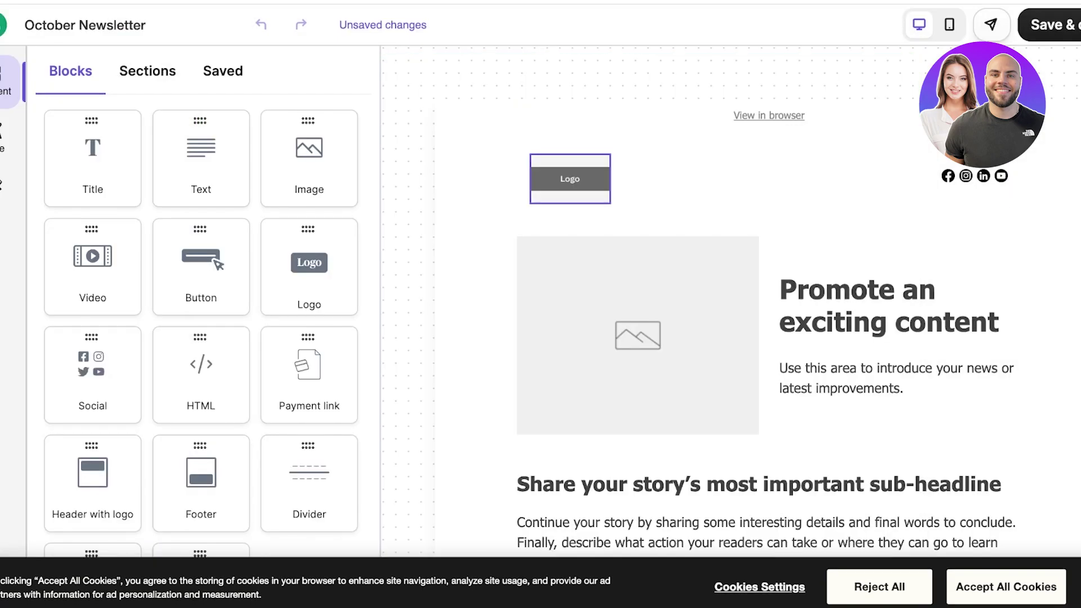
{"action": "left_click", "coordinate": [570, 178]}
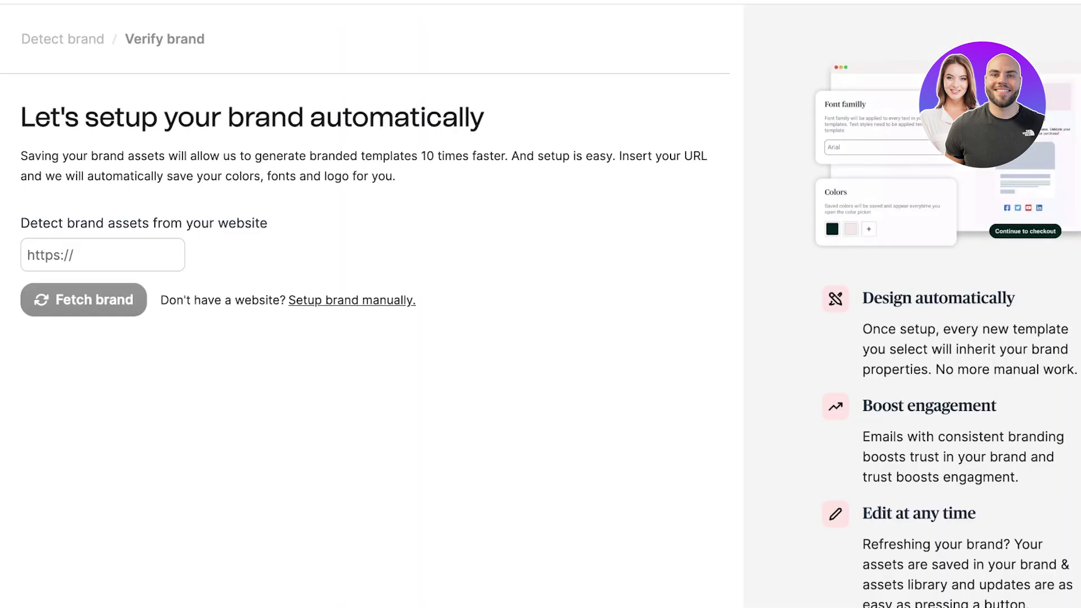
{"action": "left_click", "coordinate": [102, 254]}
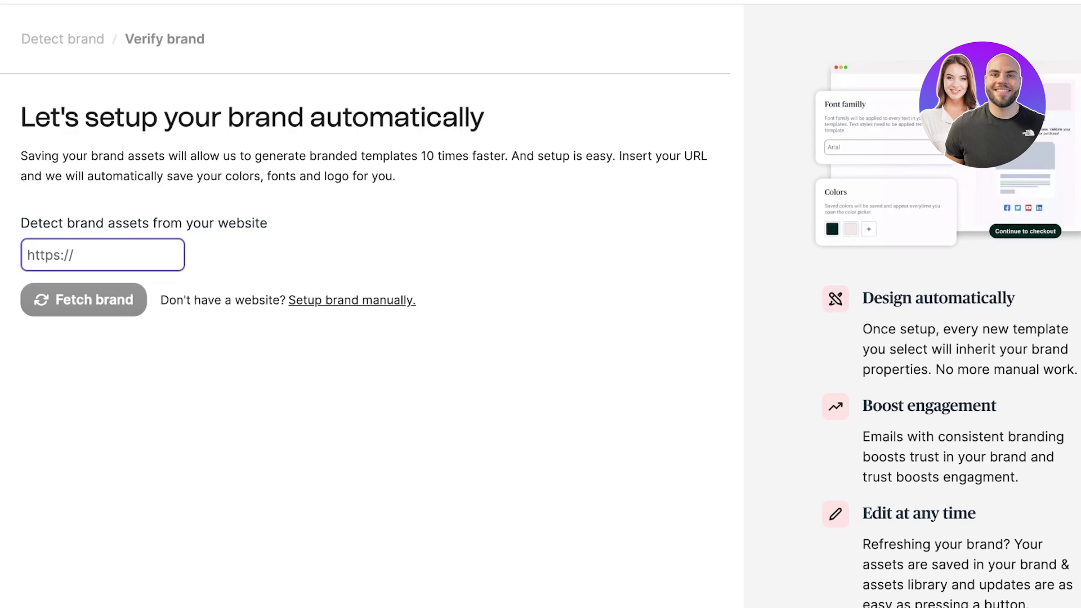
{"action": "scroll", "coordinate": [540, 316], "scroll_direction": "down", "scroll_amount": 1}
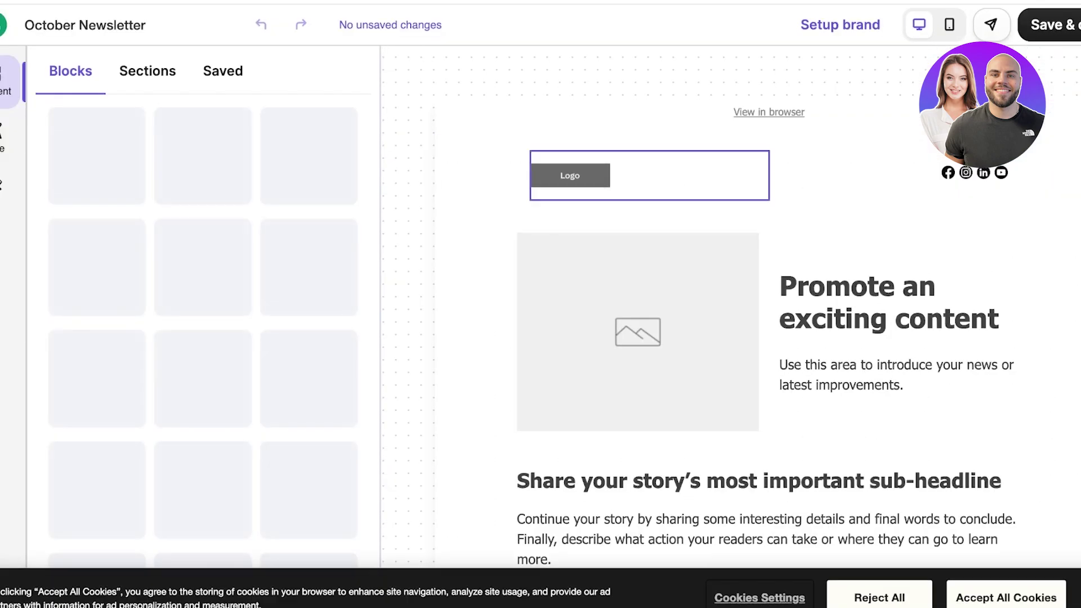
- Delete the header logo block and drop a Title block in its place
{"action": "left_click", "coordinate": [607, 191]}
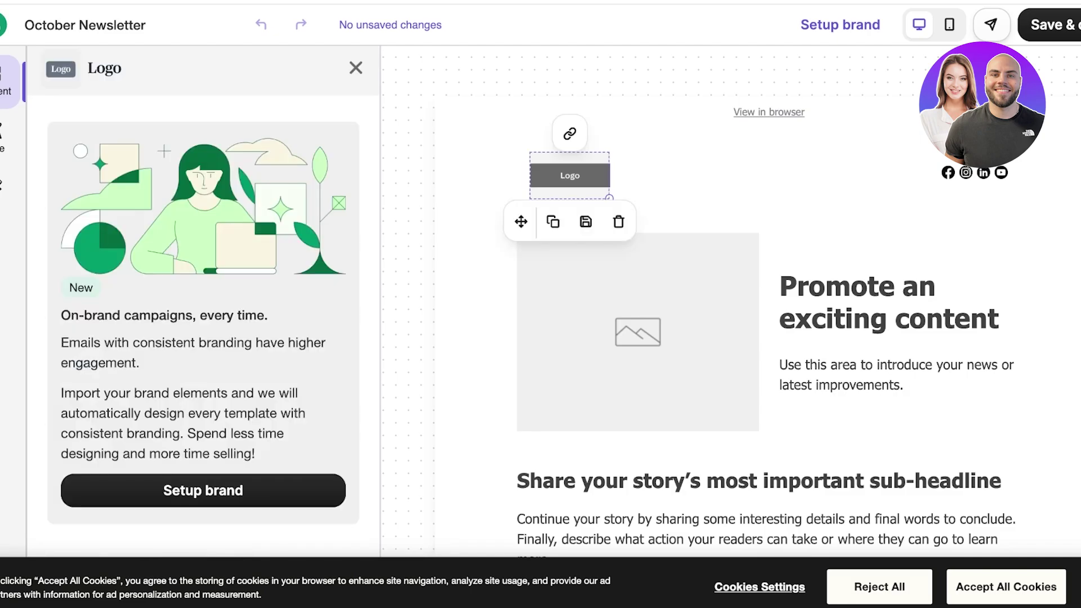
{"action": "left_click", "coordinate": [617, 220]}
{"action": "left_click_drag", "start_coordinate": [92, 158], "coordinate": [649, 208]}
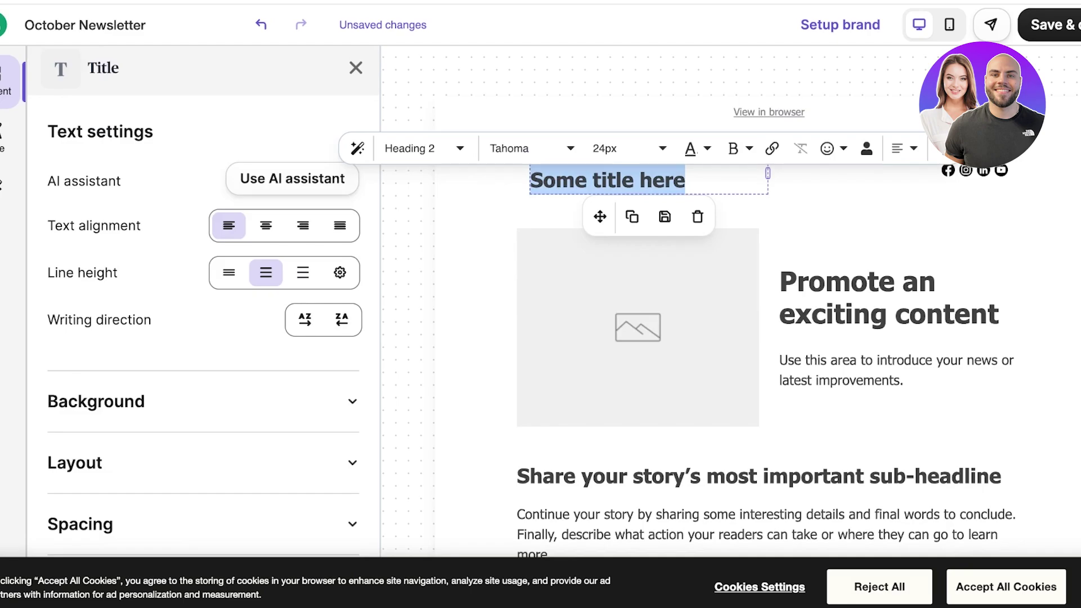
- Replace the title placeholder with LILYS and try Verdana, Comic Sans MS, then Palatino fonts
{"action": "key", "text": "BackSpace"}
{"action": "type", "text": "LILYS"}
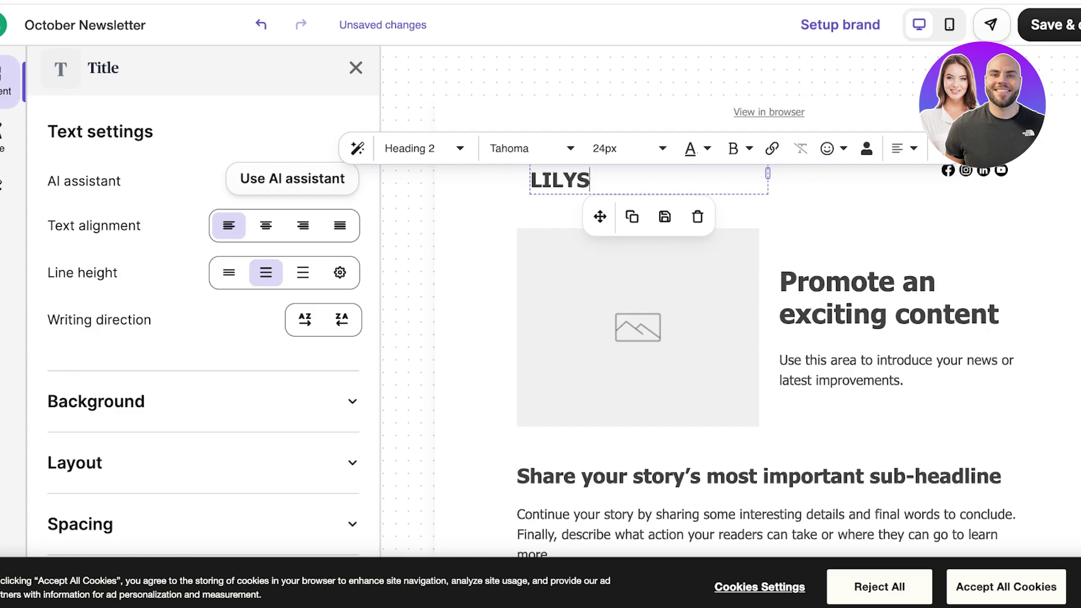
{"action": "key", "text": "ctrl+a"}
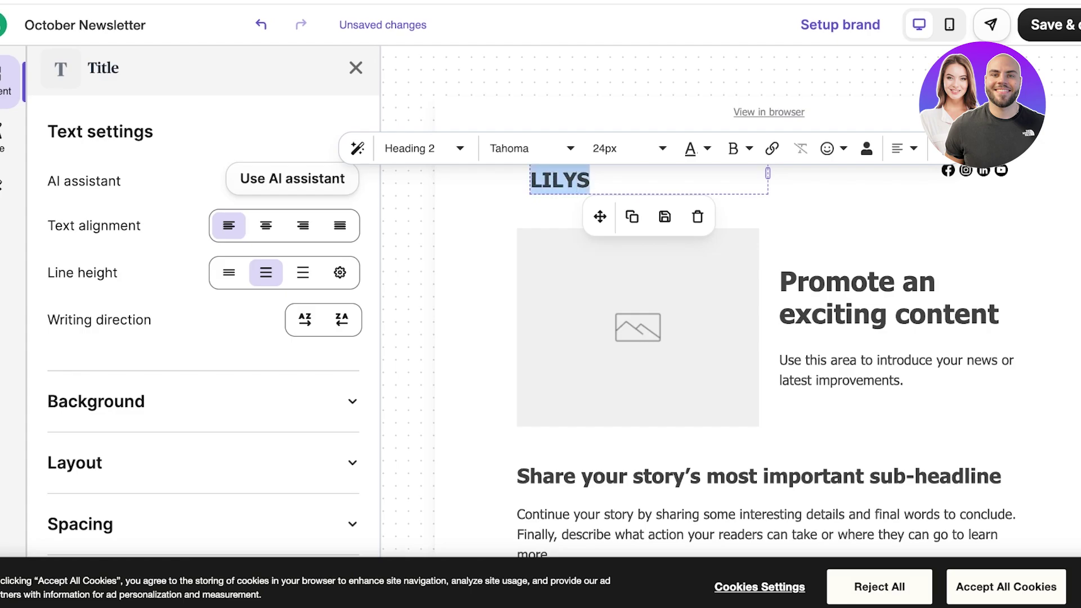
{"action": "left_click", "coordinate": [526, 148]}
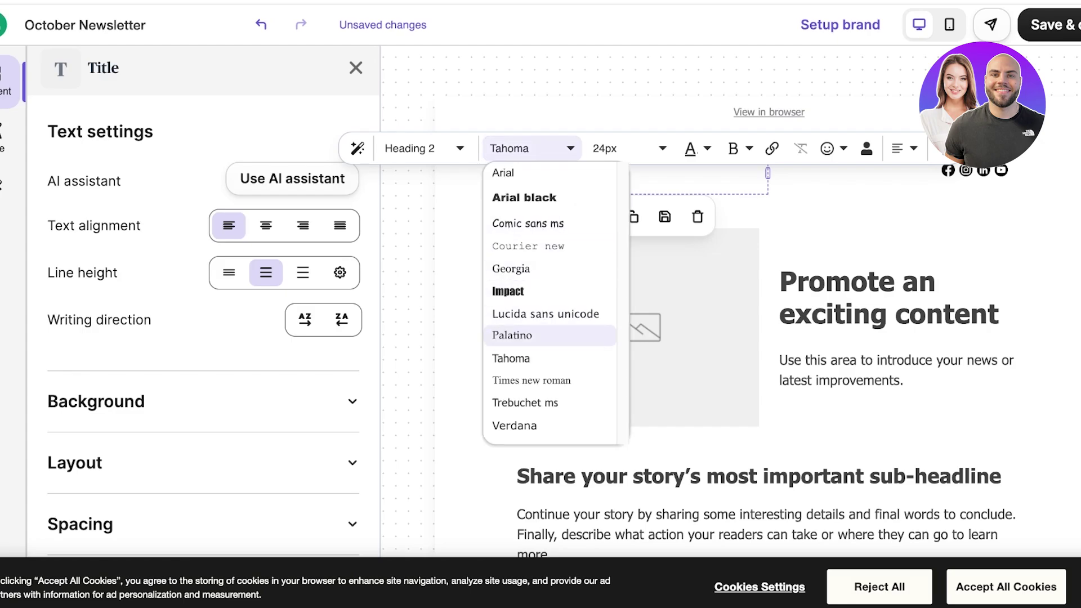
{"action": "left_click", "coordinate": [514, 425]}
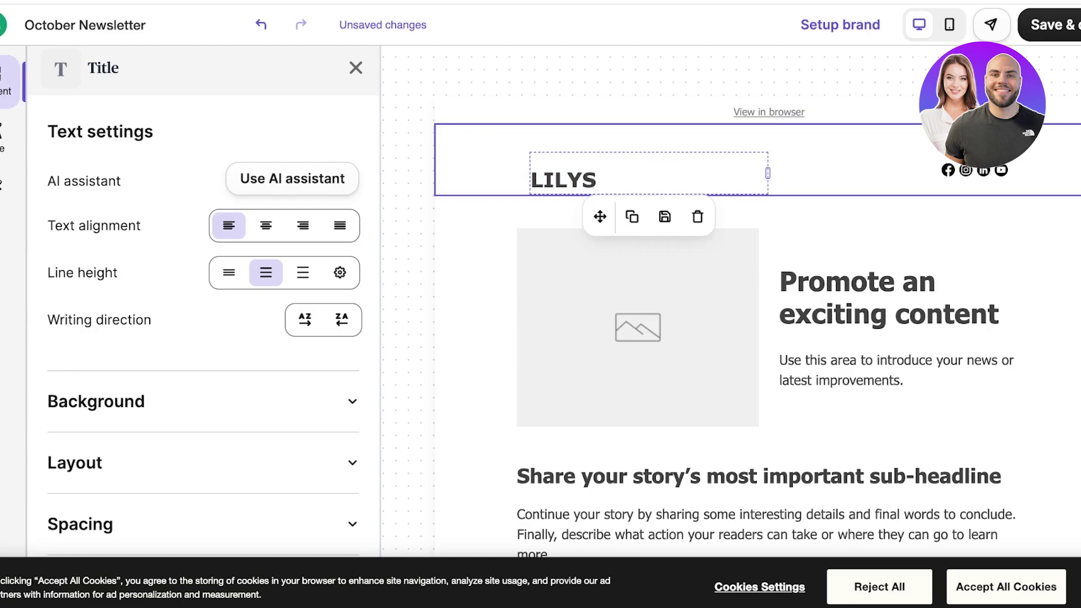
{"action": "left_click", "coordinate": [563, 180]}
{"action": "key", "text": "ctrl+a"}
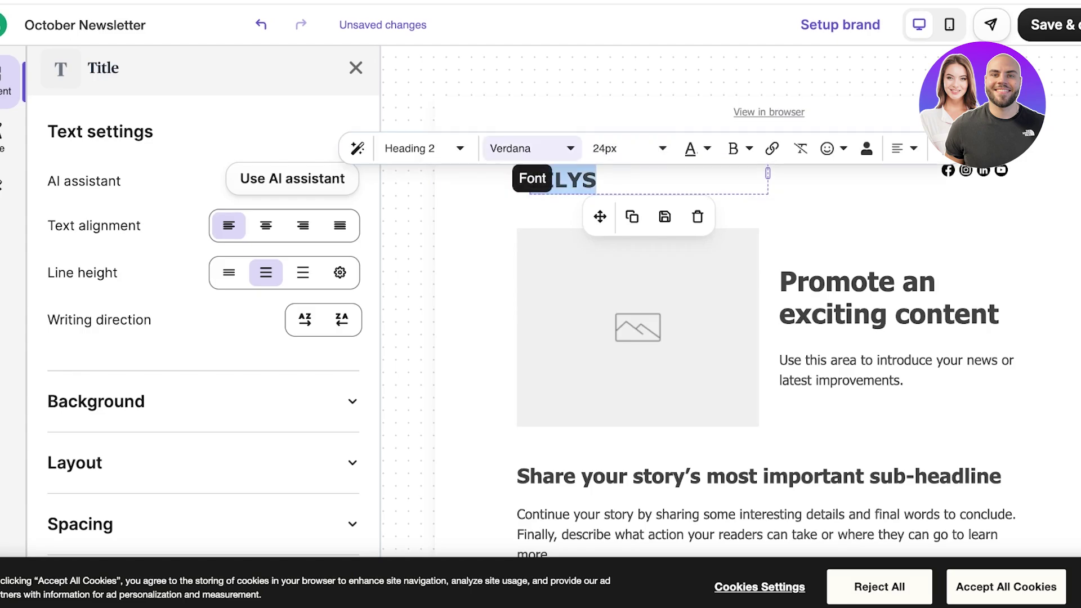
{"action": "left_click", "coordinate": [526, 148]}
{"action": "left_click", "coordinate": [528, 223]}
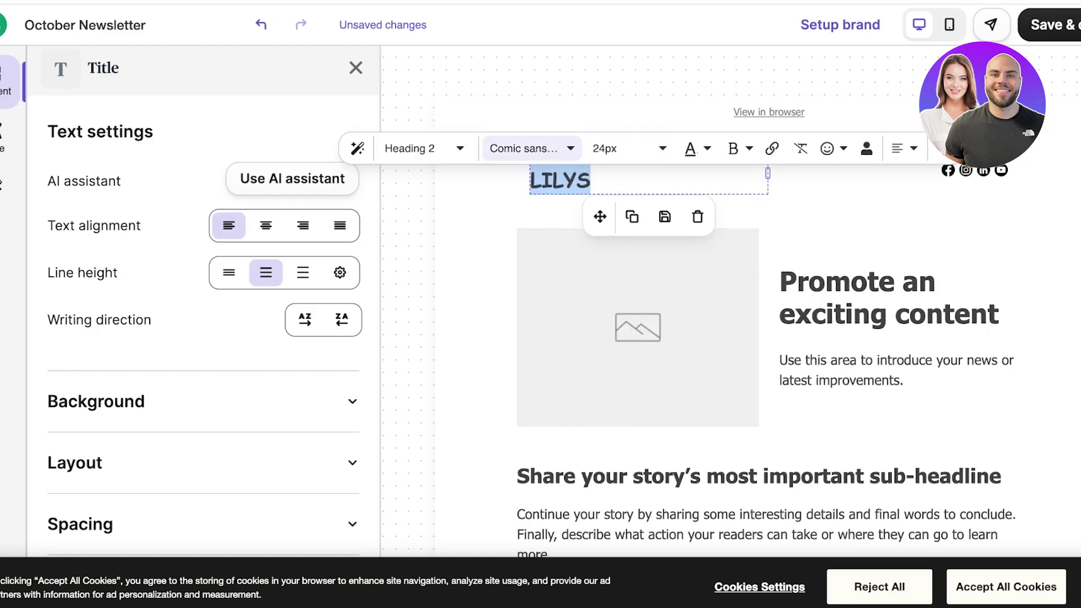
{"action": "left_click", "coordinate": [527, 148]}
{"action": "left_click", "coordinate": [512, 335]}
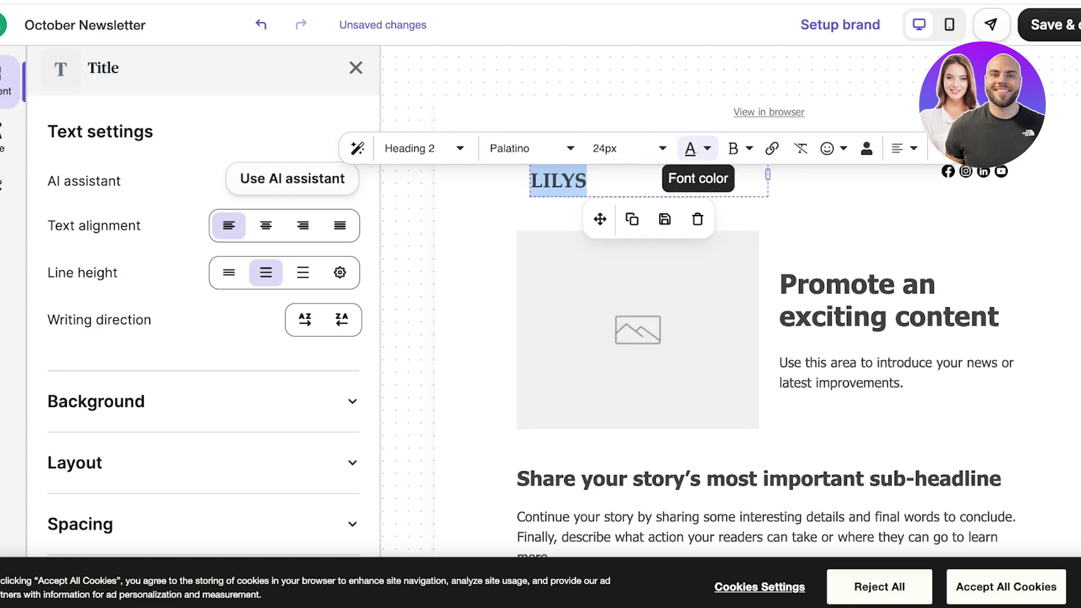
- Make LILYS italic and a Heading 1, then reapply the Palatino font
{"action": "left_click", "coordinate": [739, 148]}
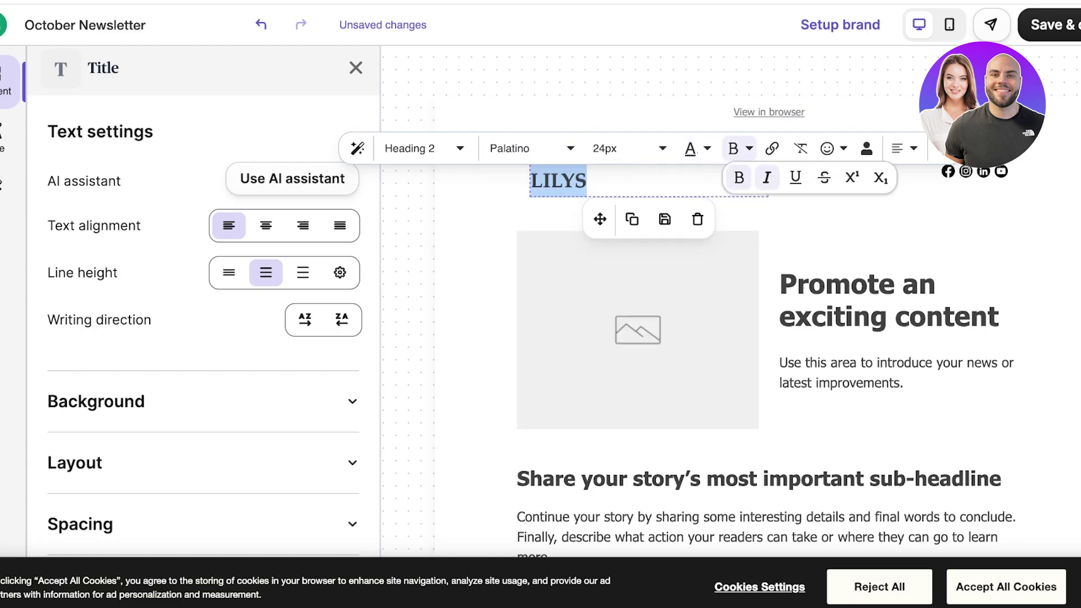
{"action": "left_click", "coordinate": [767, 178]}
{"action": "left_click", "coordinate": [422, 148]}
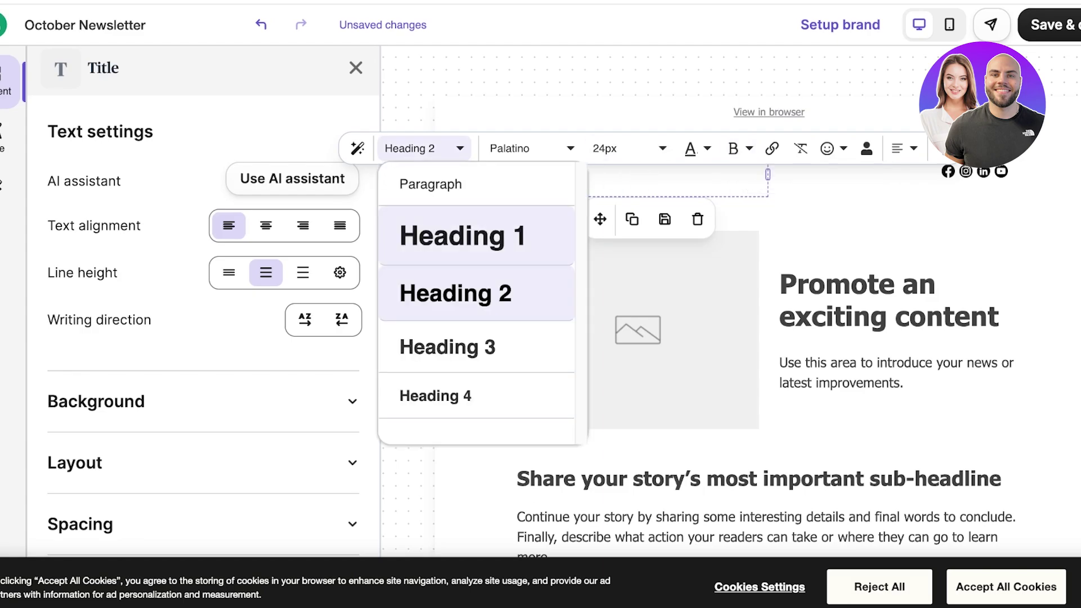
{"action": "left_click", "coordinate": [459, 235]}
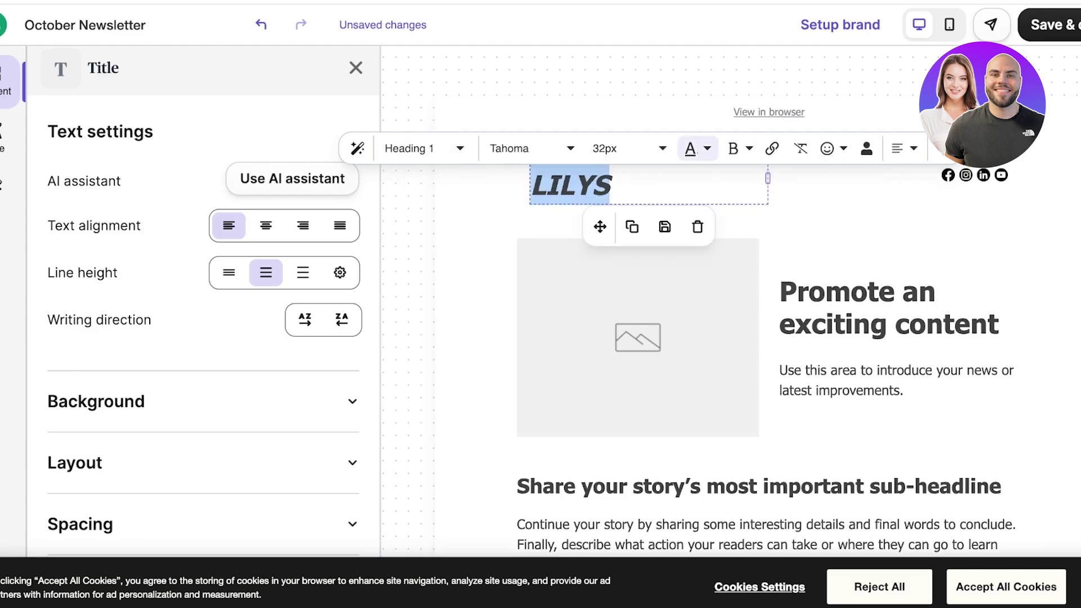
{"action": "left_click", "coordinate": [529, 148]}
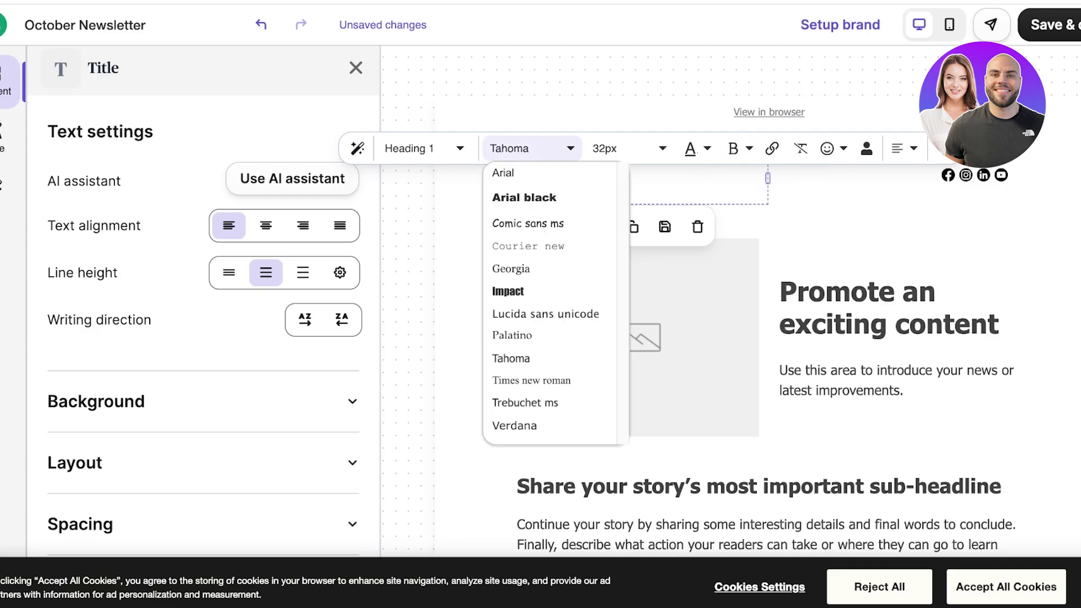
{"action": "scroll", "coordinate": [549, 253], "scroll_direction": "down", "scroll_amount": 5}
{"action": "scroll", "coordinate": [549, 254], "scroll_direction": "up", "scroll_amount": 5}
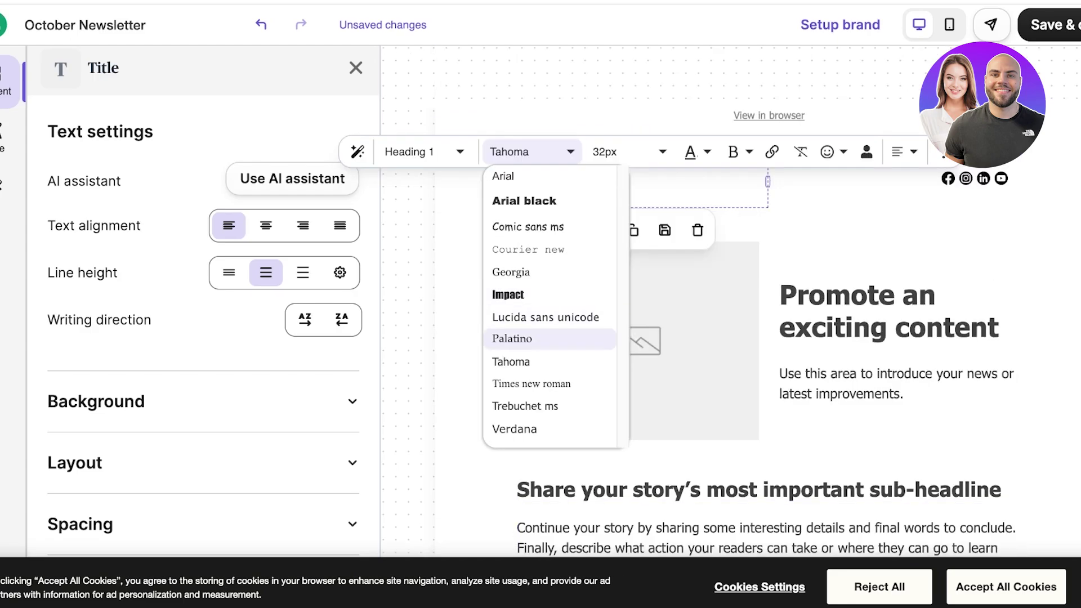
{"action": "left_click", "coordinate": [512, 338]}
{"action": "left_click", "coordinate": [887, 183]}
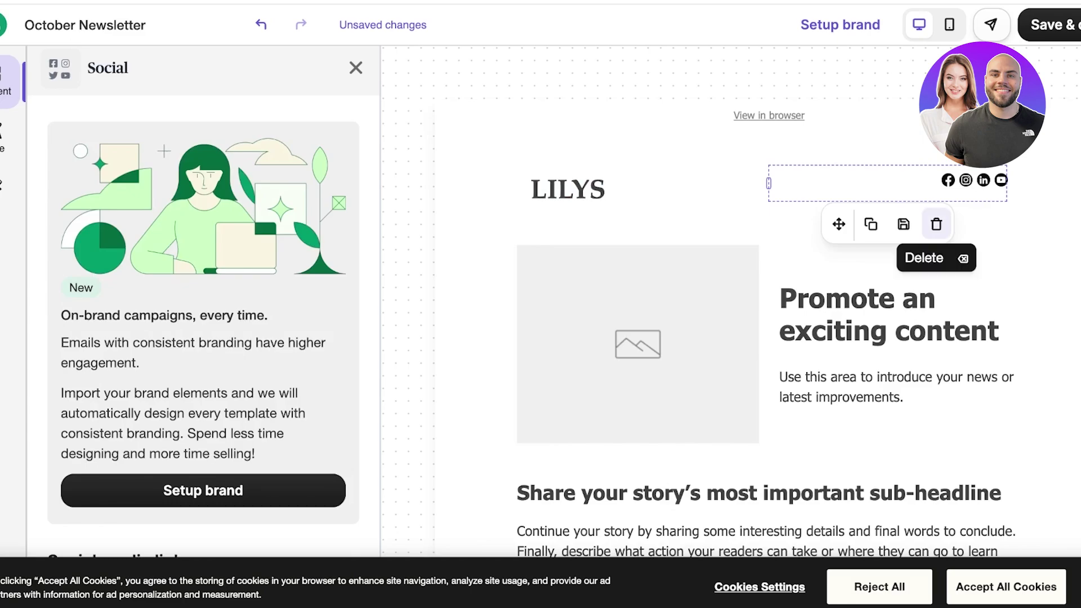
- Delete the social icons block and the empty column so LILYS spans the header row
{"action": "left_click", "coordinate": [936, 224]}
{"action": "left_click", "coordinate": [923, 248]}
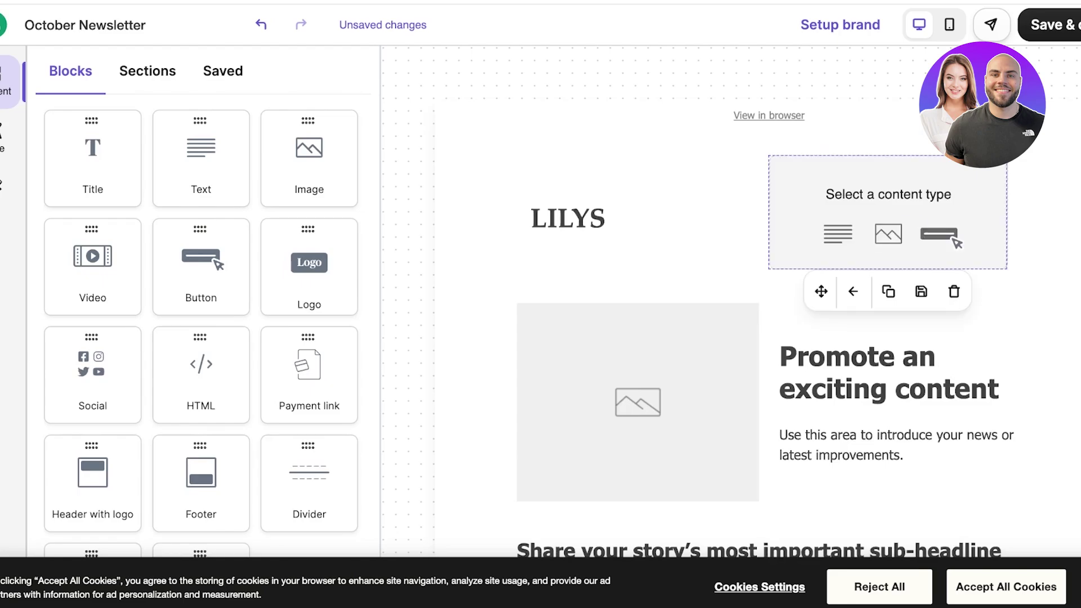
{"action": "left_click", "coordinate": [953, 290]}
- Upload MNGO3015.jpg and insert it into the empty story image block
{"action": "scroll", "coordinate": [638, 226], "scroll_direction": "down", "scroll_amount": 4}
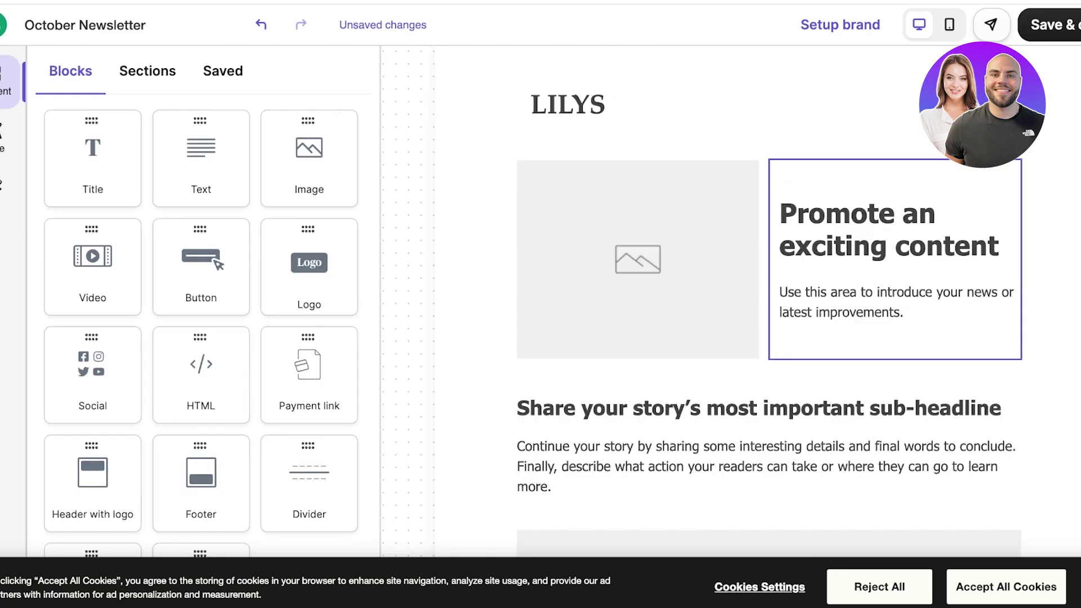
{"action": "scroll", "coordinate": [638, 225], "scroll_direction": "down", "scroll_amount": 5}
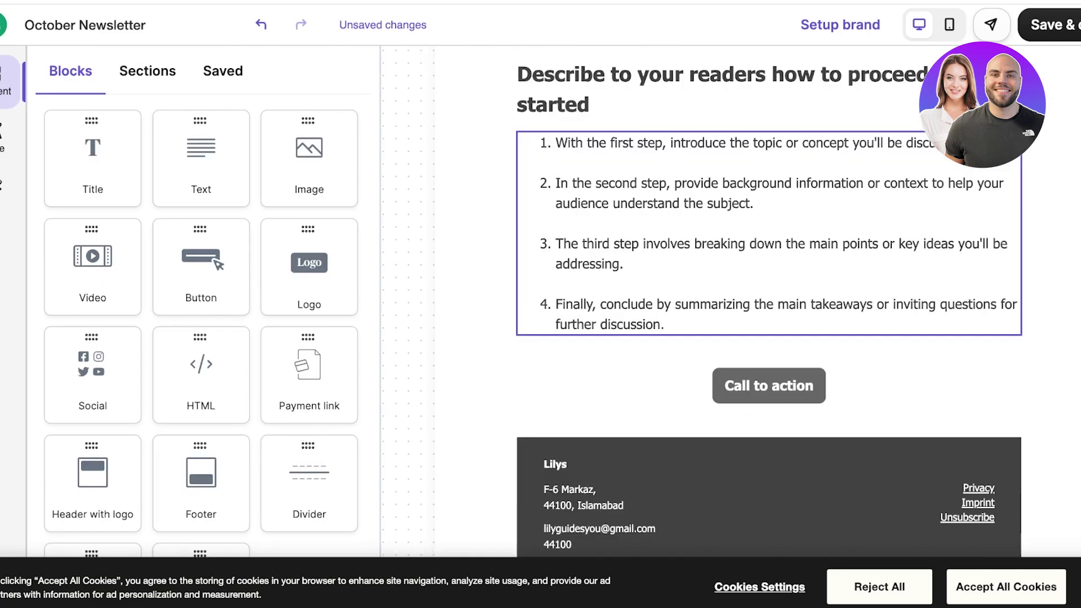
{"action": "scroll", "coordinate": [638, 225], "scroll_direction": "up", "scroll_amount": 8}
{"action": "left_click", "coordinate": [638, 256]}
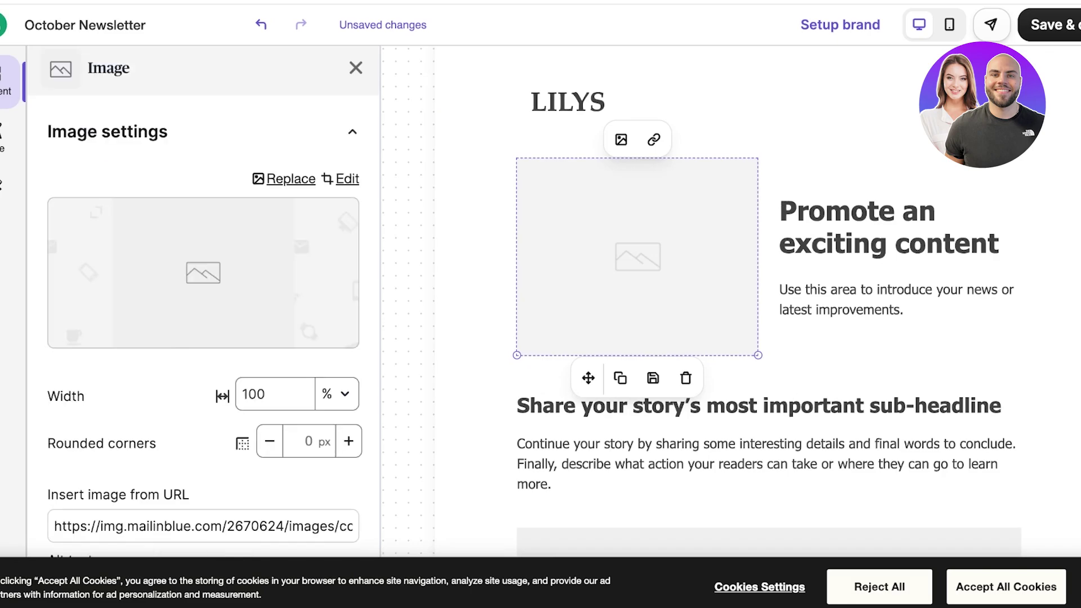
{"action": "left_click", "coordinate": [202, 271]}
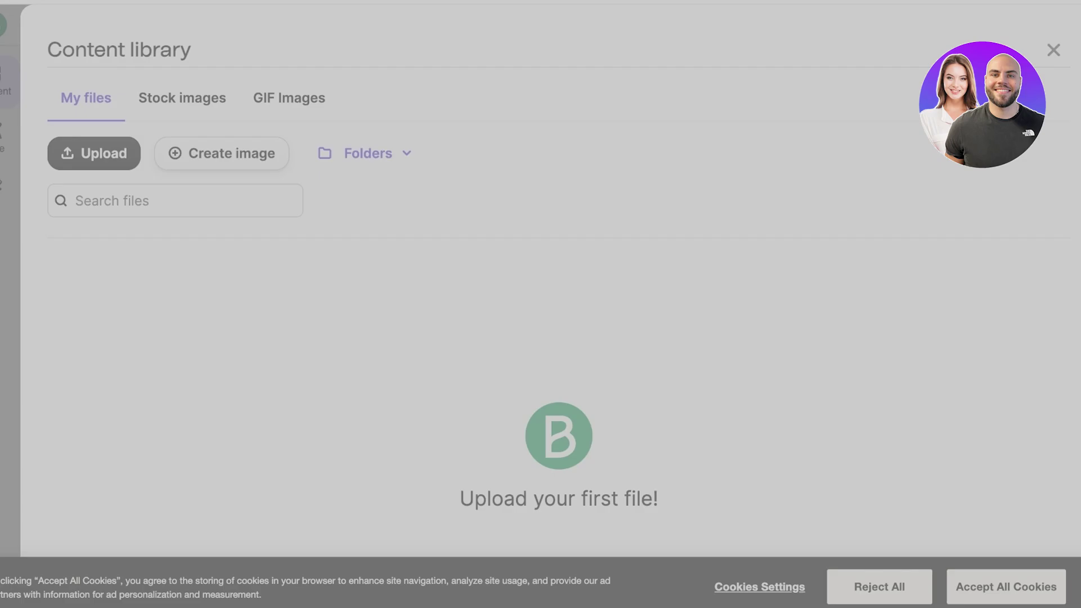
{"action": "key", "text": "Return"}
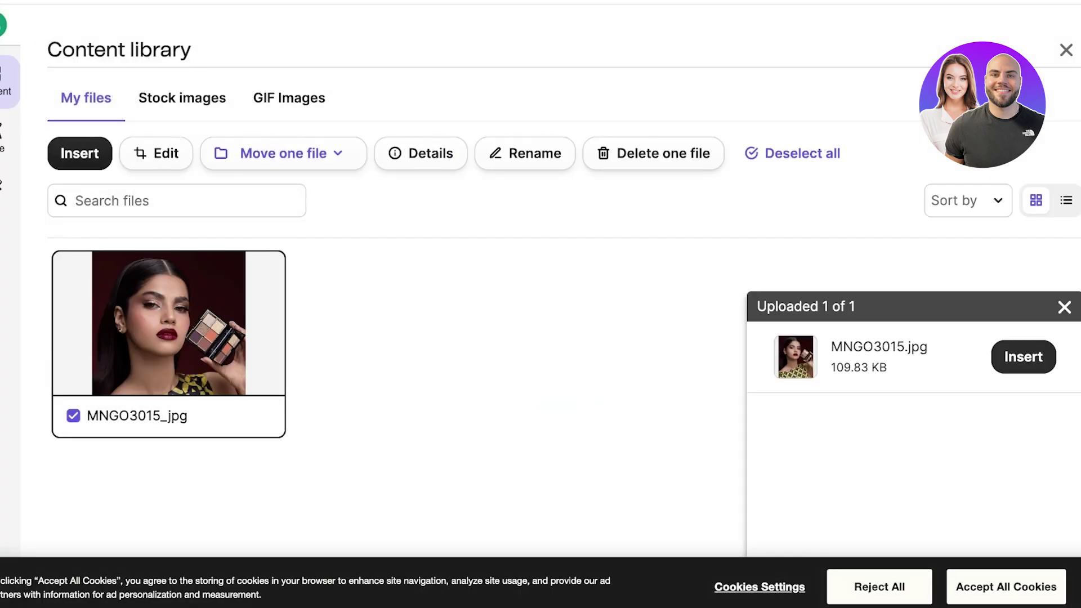
{"action": "left_click", "coordinate": [1024, 357]}
{"action": "left_click", "coordinate": [890, 273]}
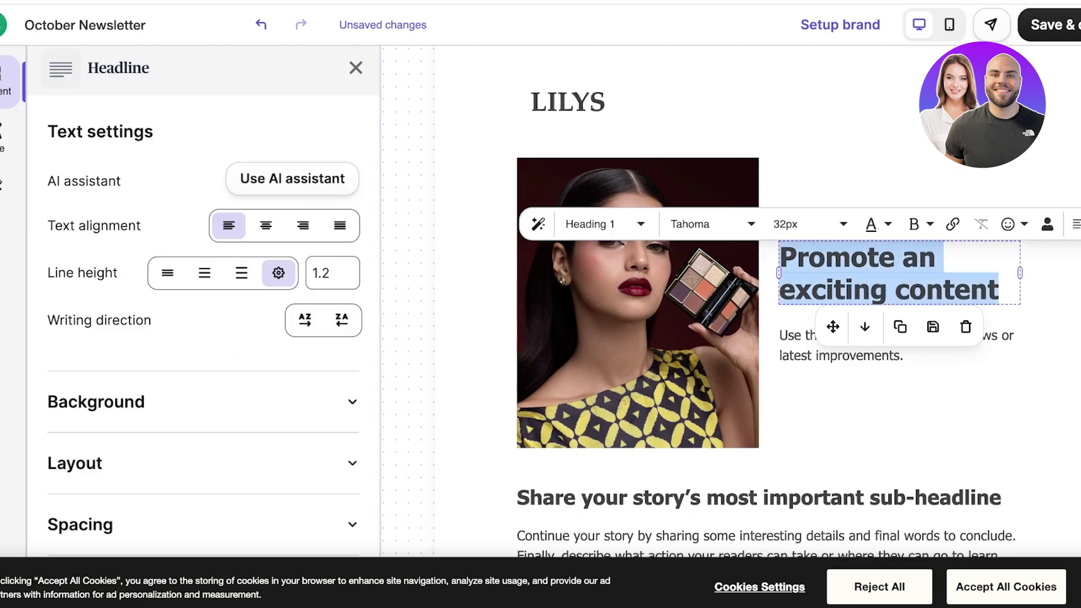
- Type the new headline and the body line about the shimmering October eyeshadow palette
{"action": "type", "text": "O"}
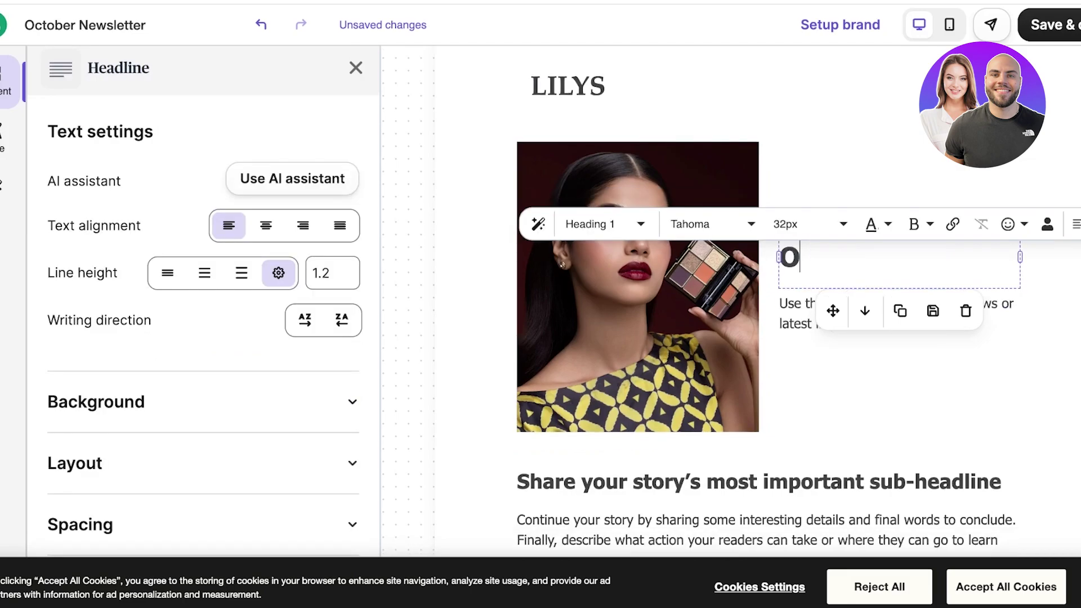
{"action": "type", "text": "ctobers "}
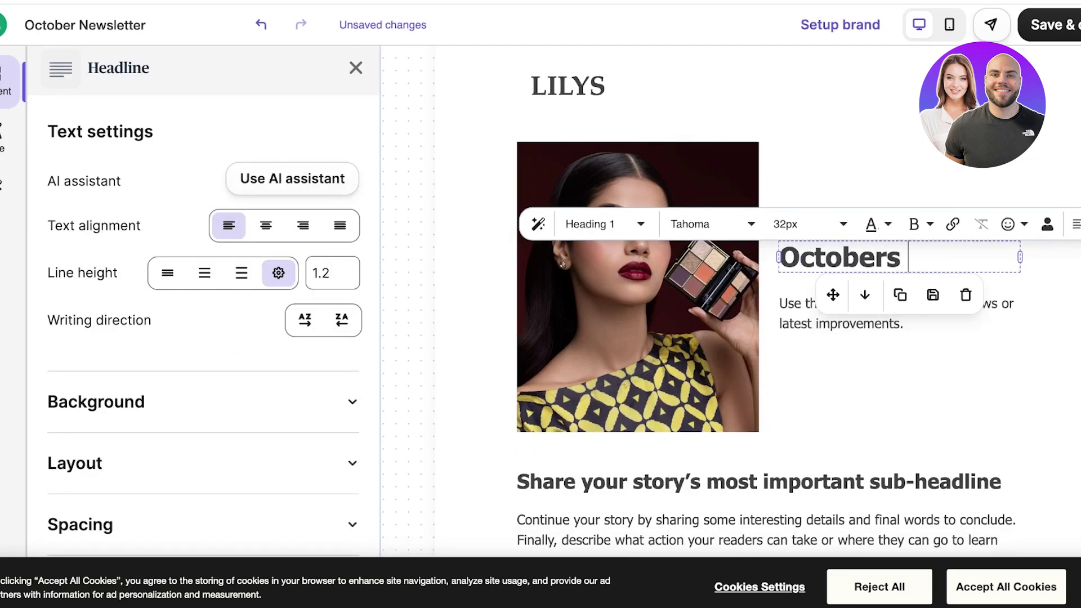
{"action": "type", "text": "color palette is out1"}
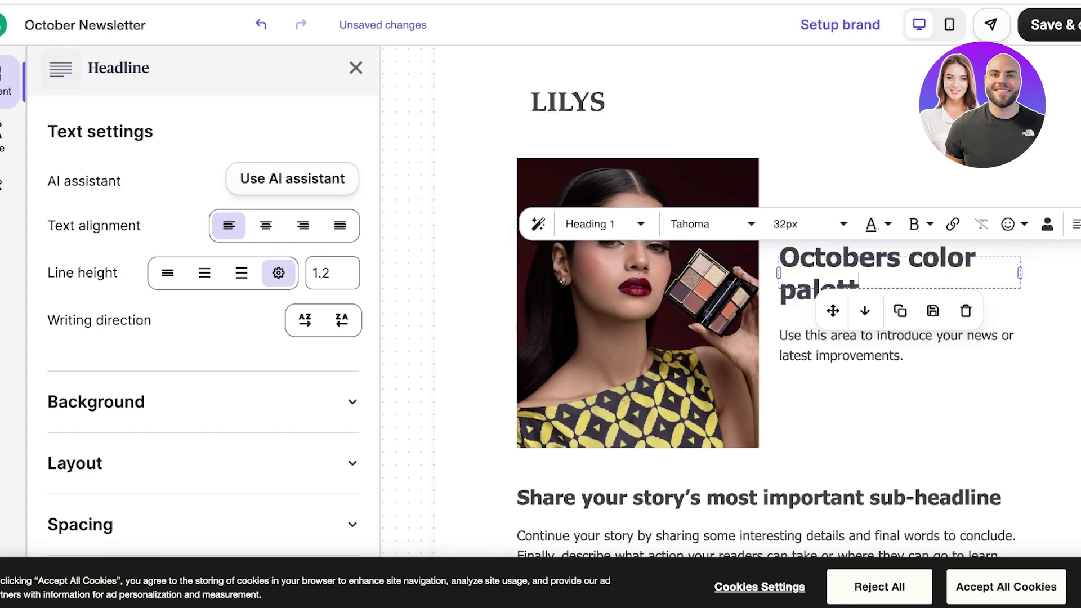
{"action": "left_click", "coordinate": [828, 336]}
{"action": "type", "text": "use our shi"}
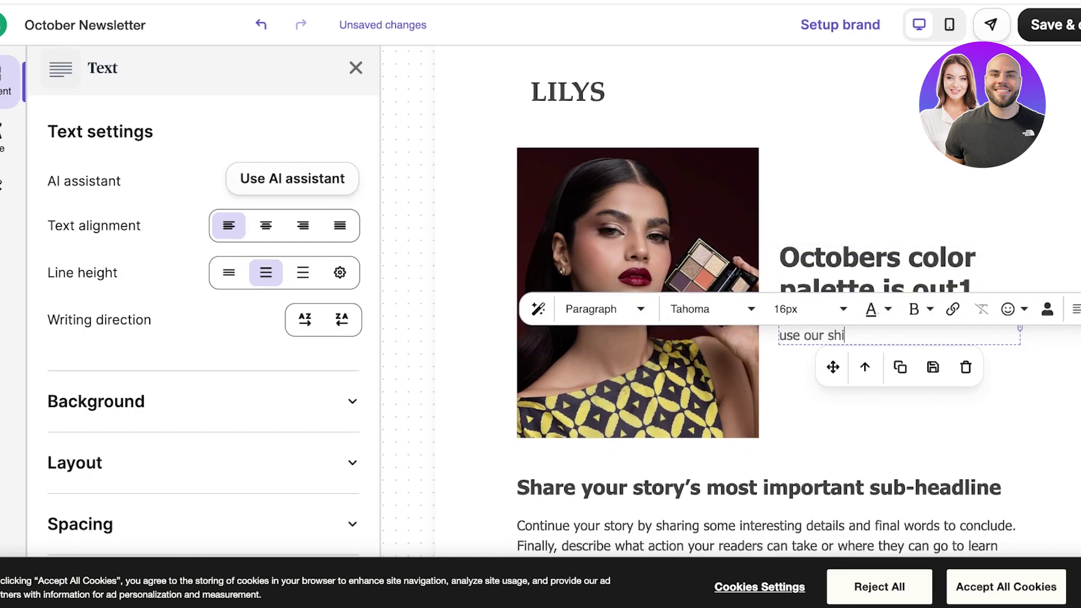
{"action": "type", "text": "mmmering octobe"}
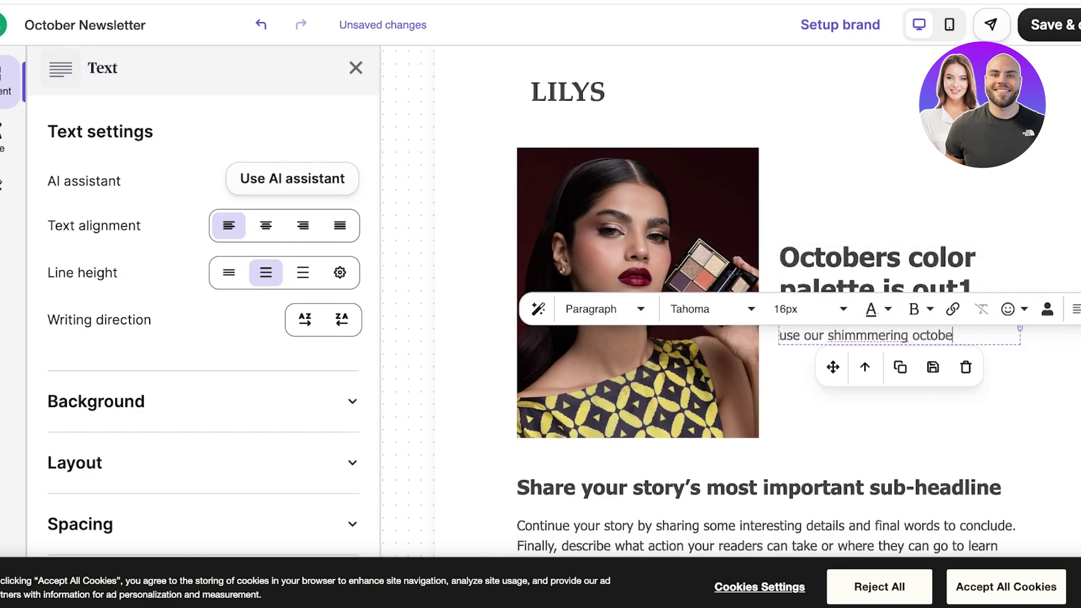
{"action": "type", "text": "r eyeshadow palettle t"}
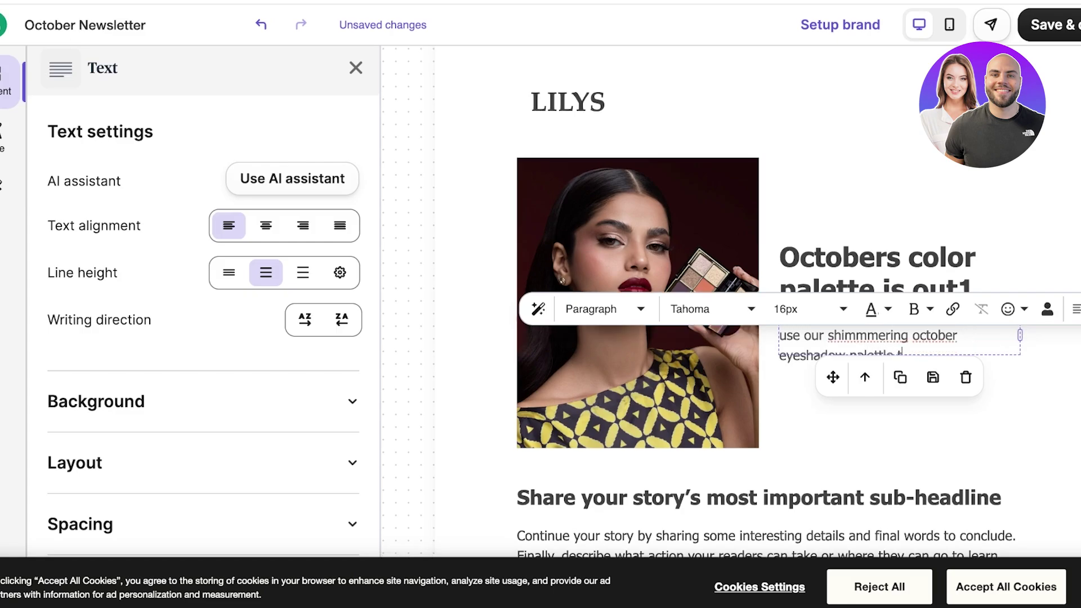
{"action": "type", "text": "o tell your "}
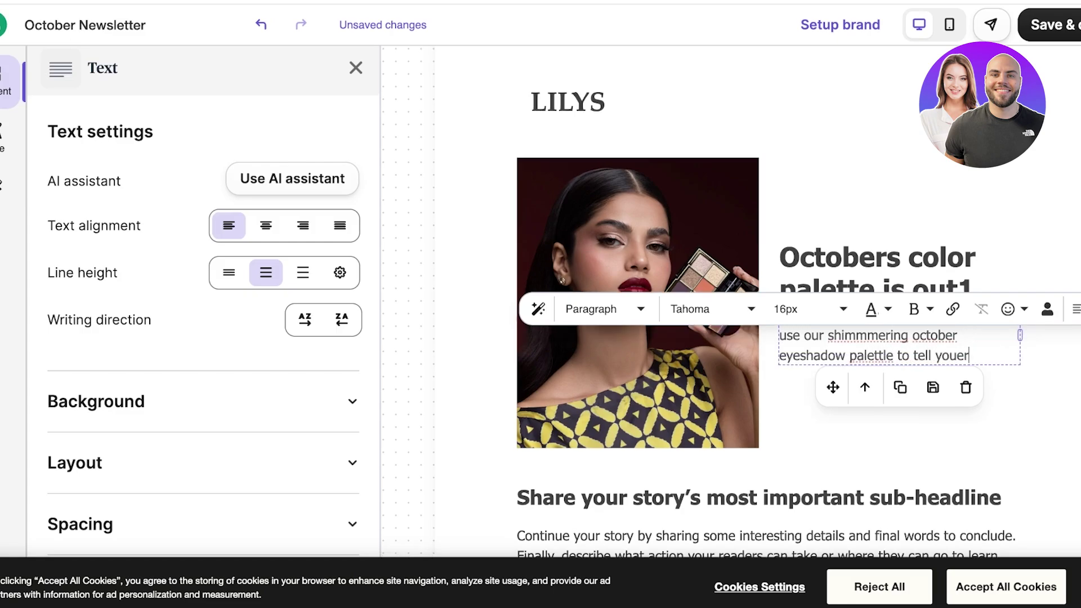
{"action": "type", "text": "story"}
{"action": "key", "text": "Return"}
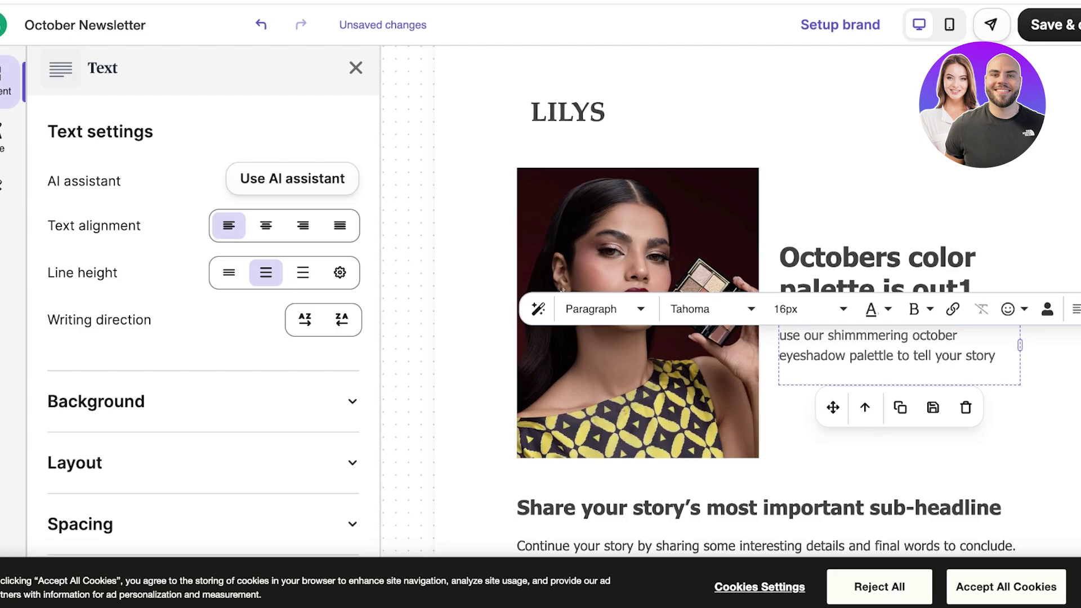
- Fix the typos: 'shimmering', capitalised 'October', 'palette', and the stray 1 in the headline
{"action": "double_click", "coordinate": [868, 335]}
{"action": "left_click", "coordinate": [856, 336]}
{"action": "key", "text": "Delete"}
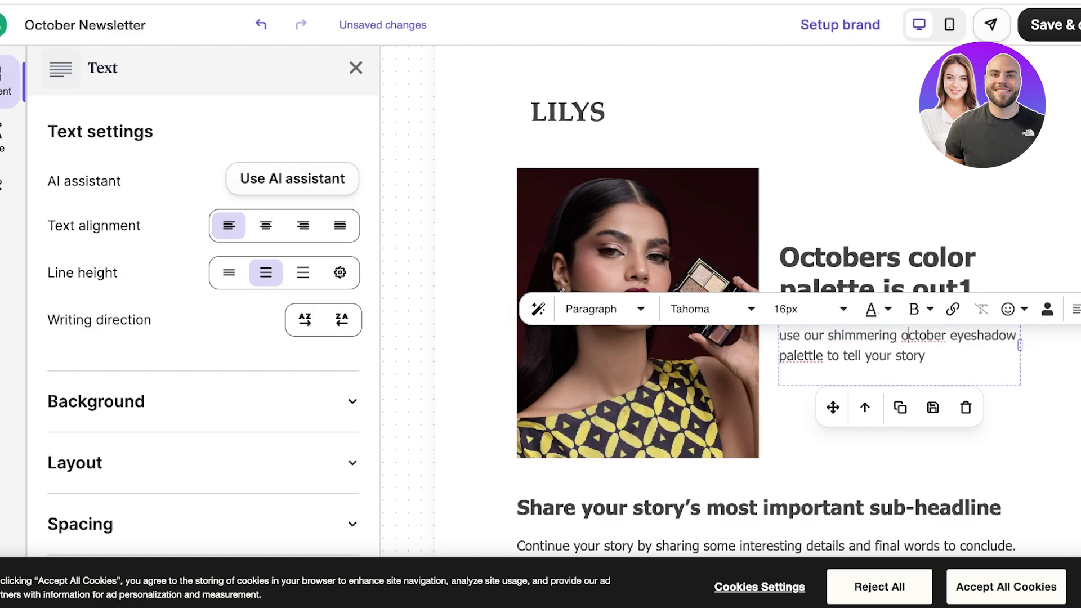
{"action": "double_click", "coordinate": [908, 335]}
{"action": "type", "text": "October"}
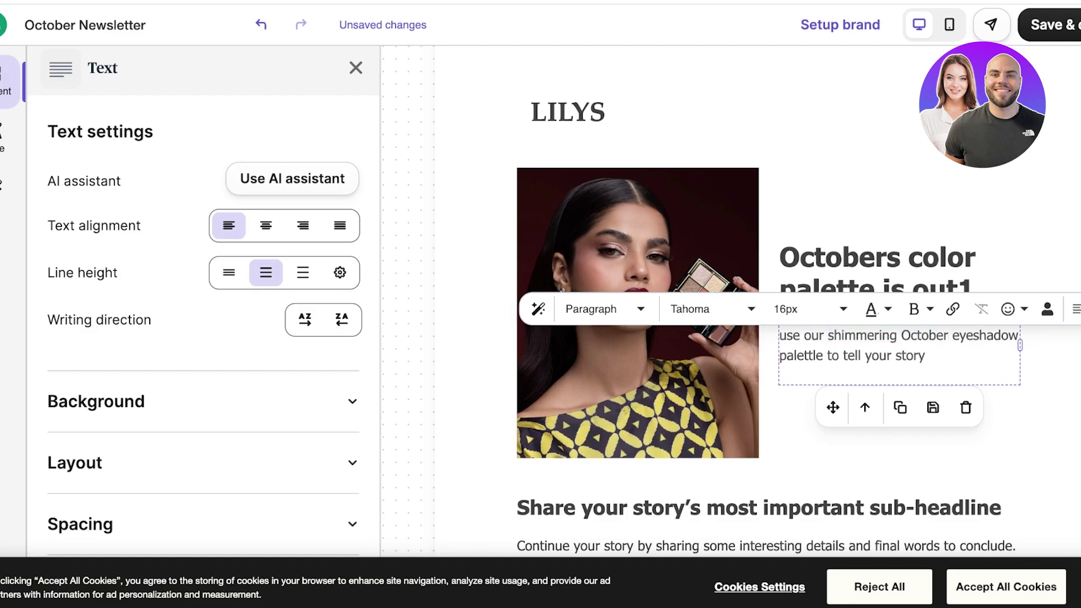
{"action": "double_click", "coordinate": [800, 355]}
{"action": "left_click", "coordinate": [820, 355]}
{"action": "key", "text": "BackSpace"}
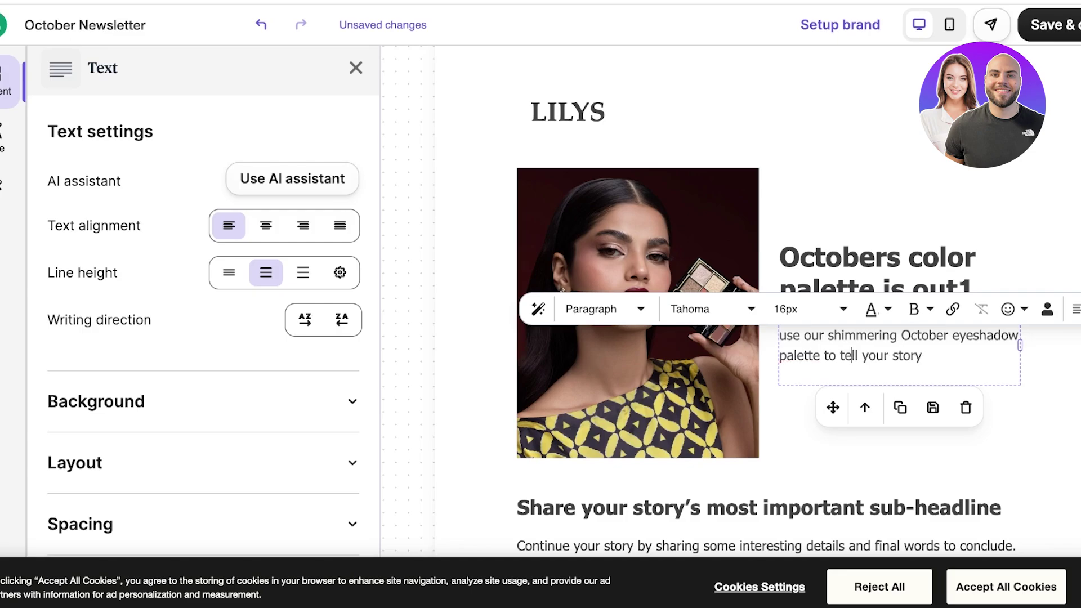
{"action": "scroll", "coordinate": [768, 308], "scroll_direction": "up", "scroll_amount": 3}
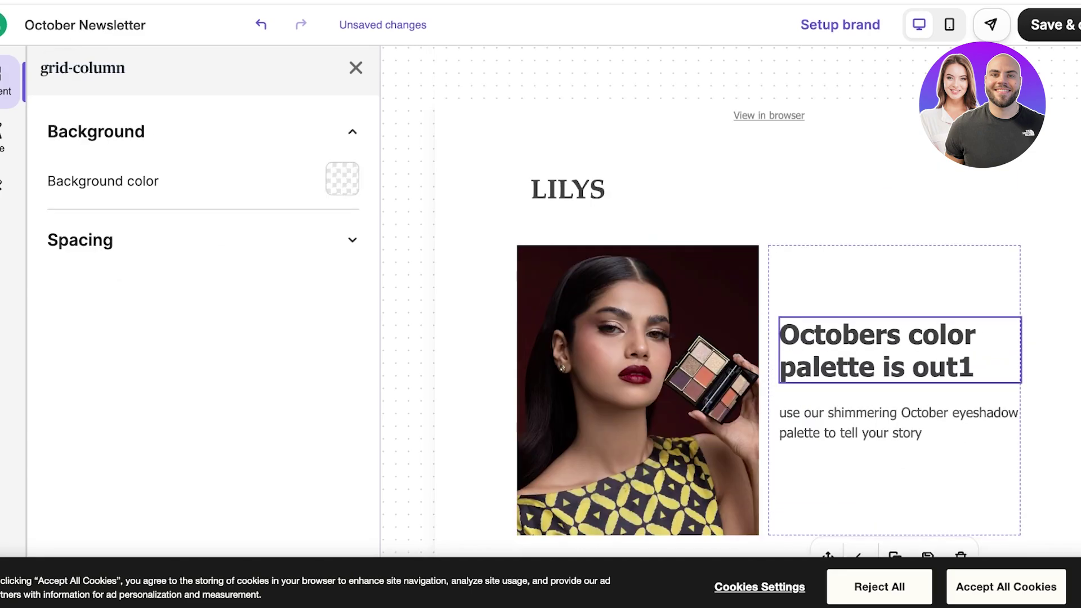
{"action": "left_click", "coordinate": [964, 367]}
{"action": "key", "text": "BackSpace"}
- End the headline with '!' and open then close the Content library for the lower image
{"action": "type", "text": "!"}
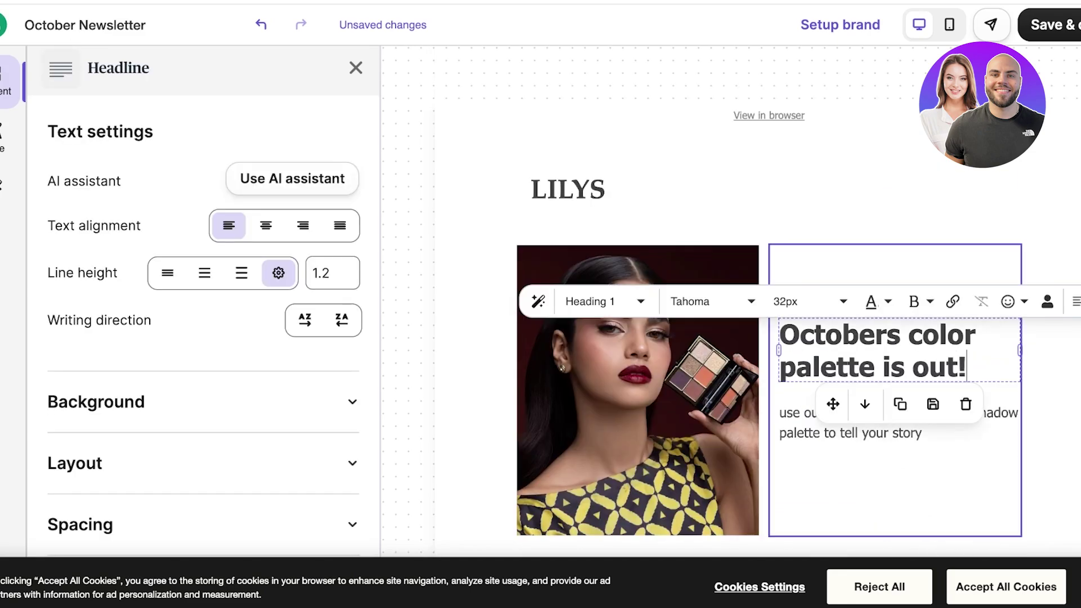
{"action": "left_click", "coordinate": [569, 186]}
{"action": "scroll", "coordinate": [769, 304], "scroll_direction": "down", "scroll_amount": 5}
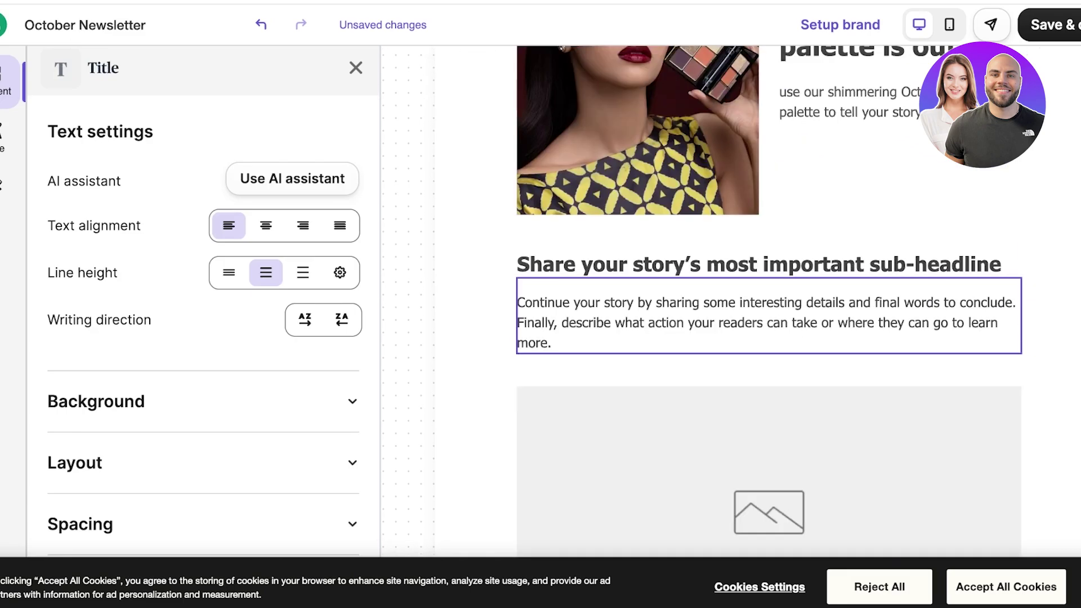
{"action": "scroll", "coordinate": [768, 394], "scroll_direction": "down", "scroll_amount": 2}
{"action": "left_click", "coordinate": [768, 391]}
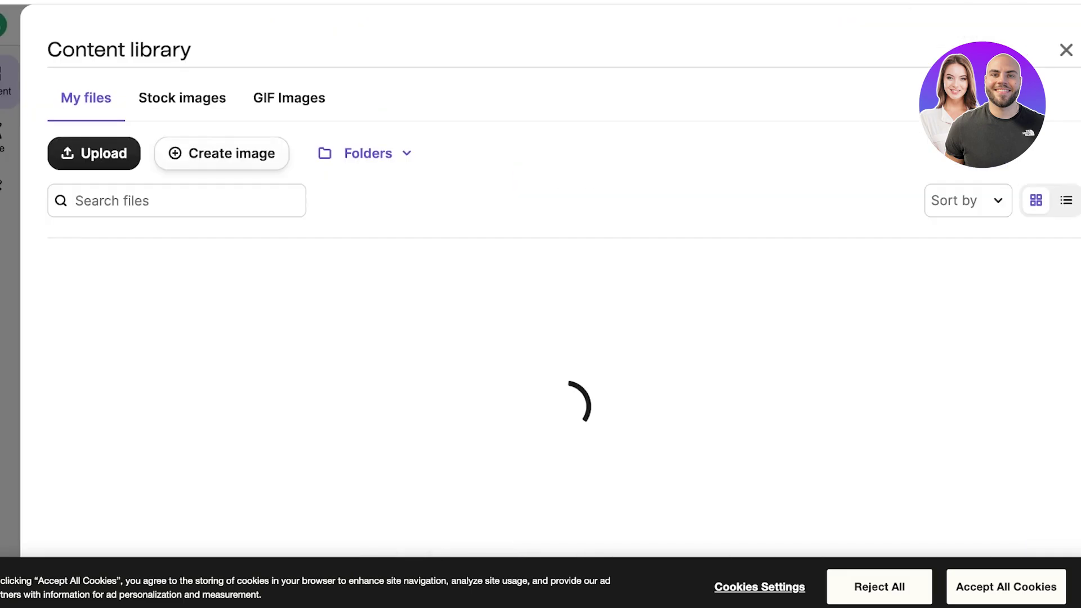
{"action": "left_click", "coordinate": [1066, 49]}
{"action": "scroll", "coordinate": [769, 289], "scroll_direction": "up", "scroll_amount": 6}
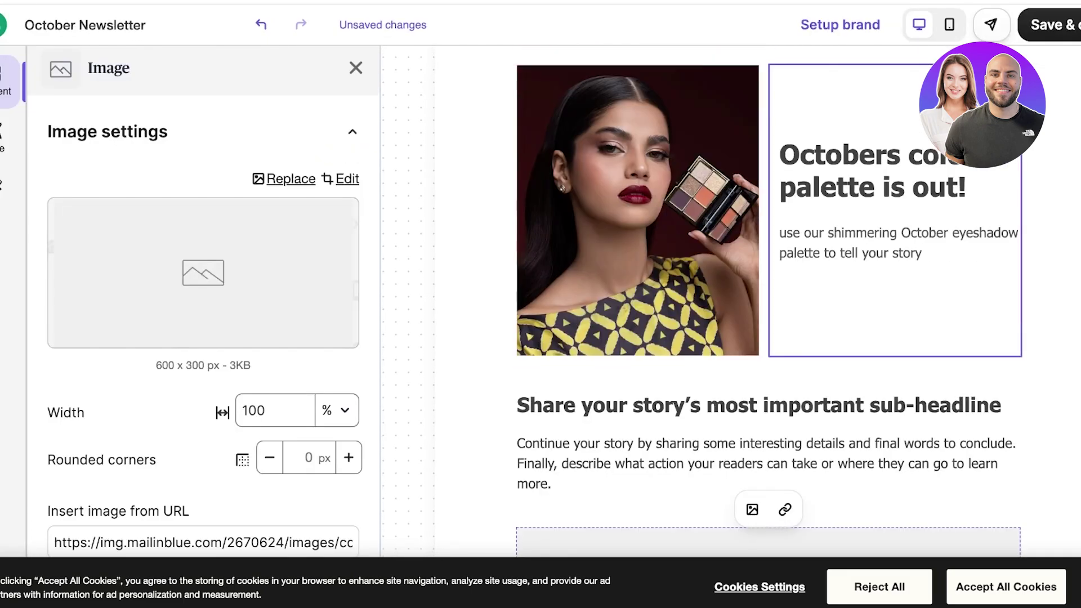
{"action": "scroll", "coordinate": [769, 304], "scroll_direction": "down", "scroll_amount": 10}
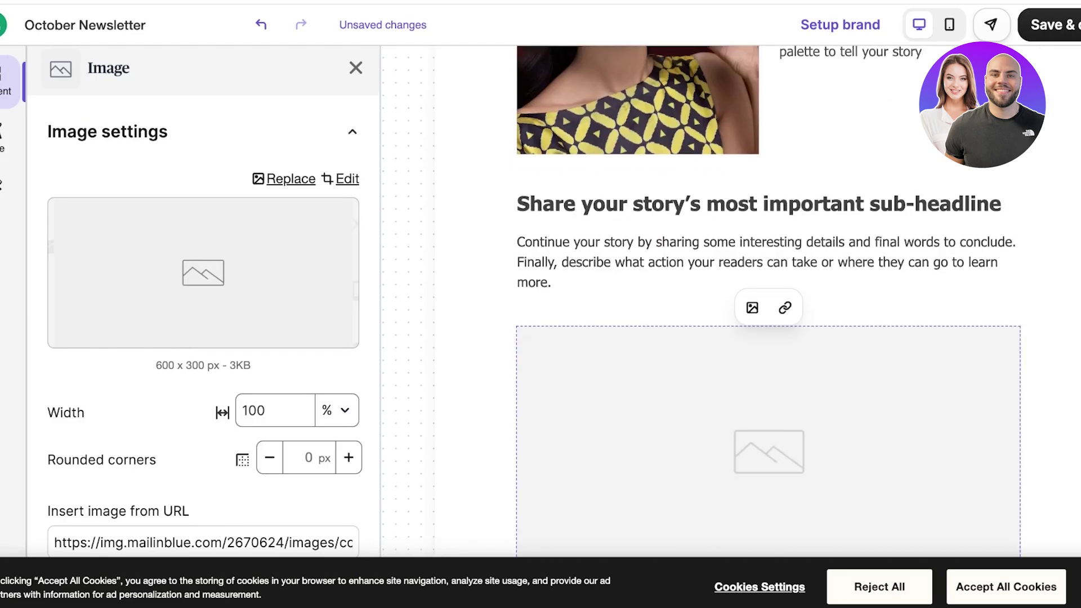
{"action": "scroll", "coordinate": [769, 304], "scroll_direction": "down", "scroll_amount": 3}
- Delete the numbered steps list, the lower image placeholder and the 'Continue your story' paragraph
{"action": "left_click", "coordinate": [768, 253]}
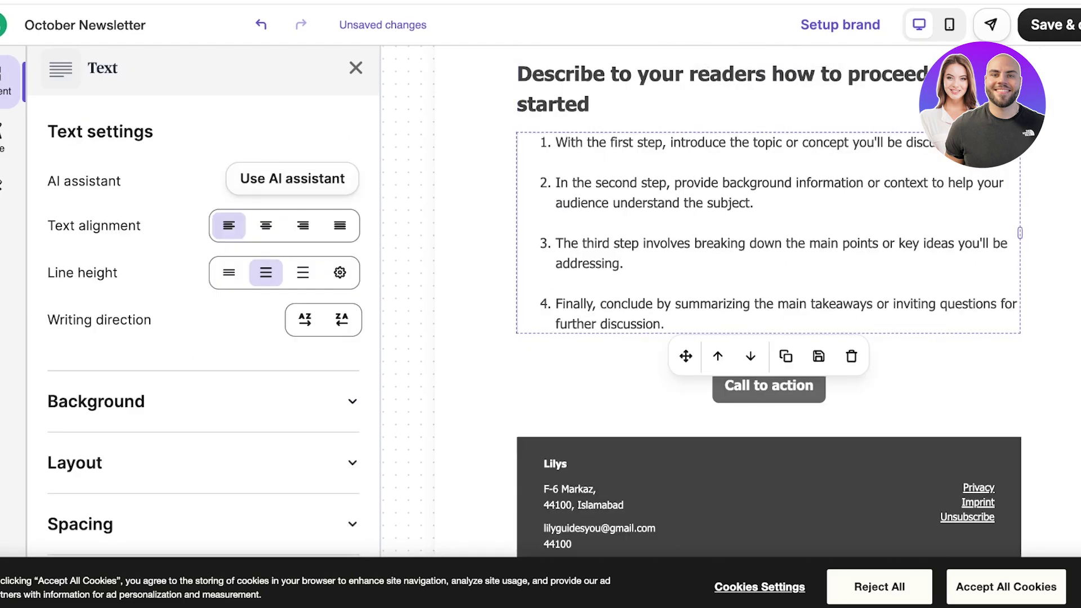
{"action": "left_click", "coordinate": [851, 356]}
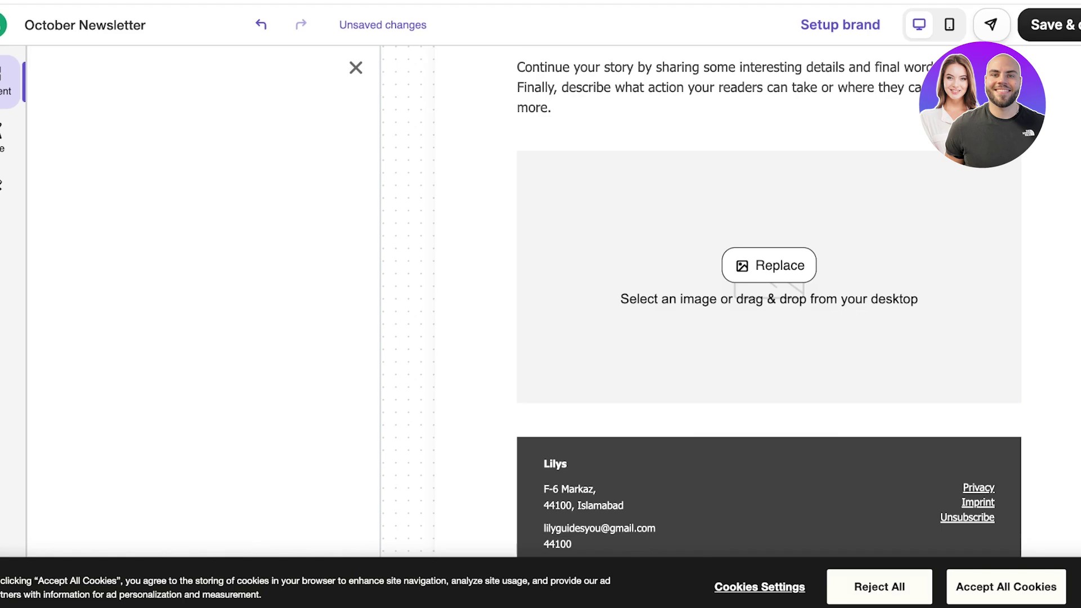
{"action": "left_click", "coordinate": [819, 428]}
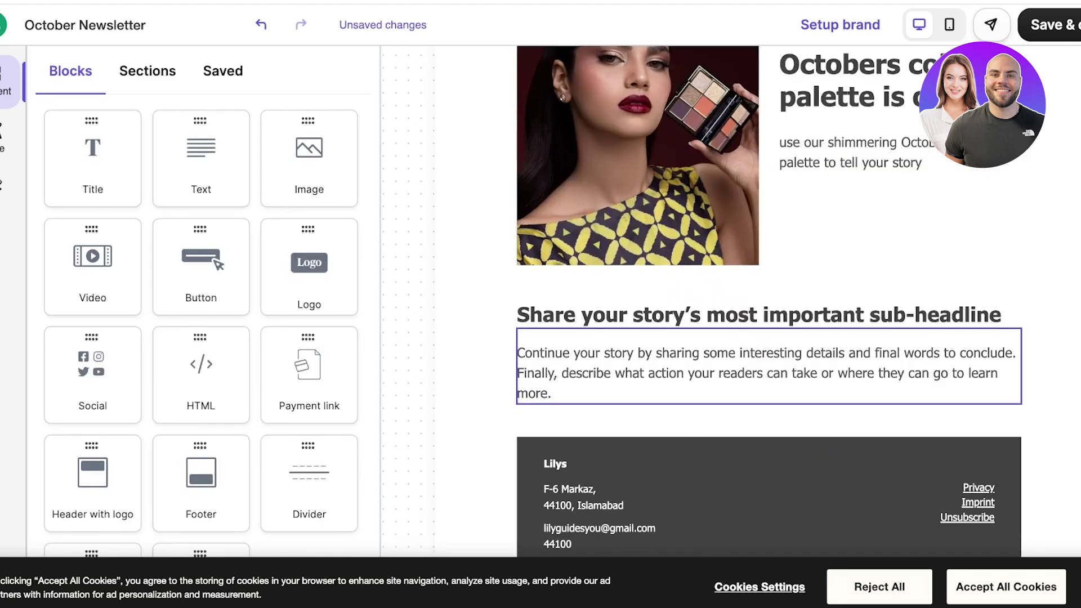
{"action": "left_click", "coordinate": [819, 389]}
{"action": "left_click", "coordinate": [835, 425]}
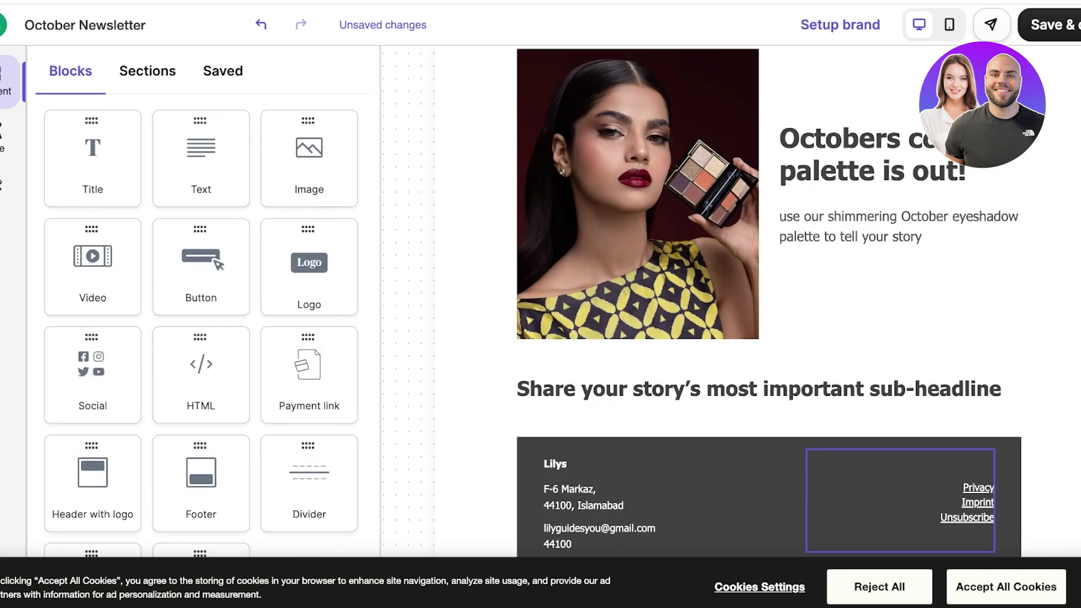
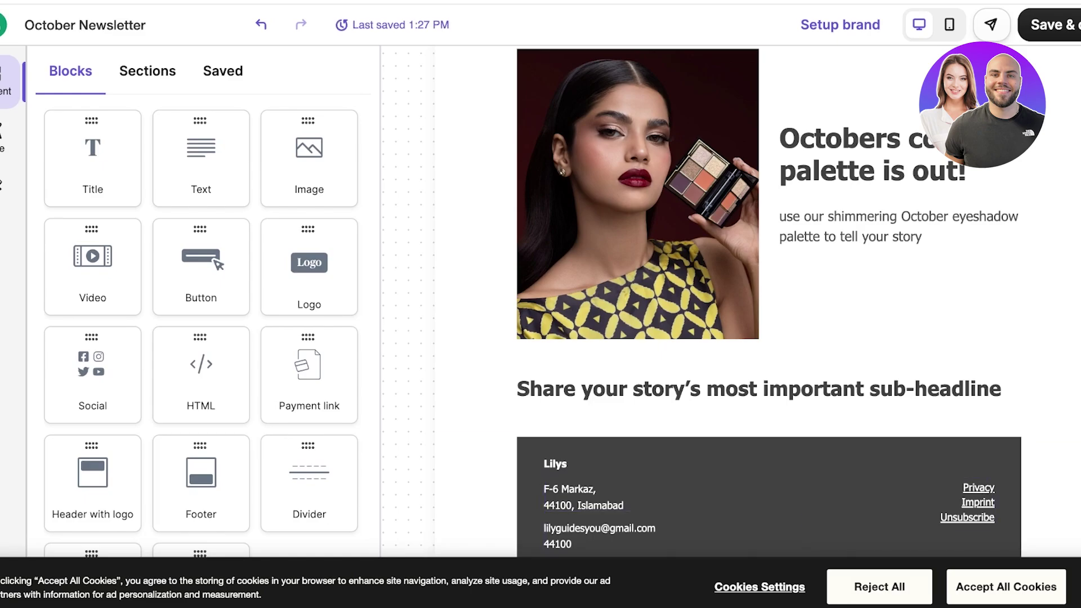
- Insert a Divider block below the model photo section
{"action": "scroll", "coordinate": [757, 301], "scroll_direction": "up", "scroll_amount": 3}
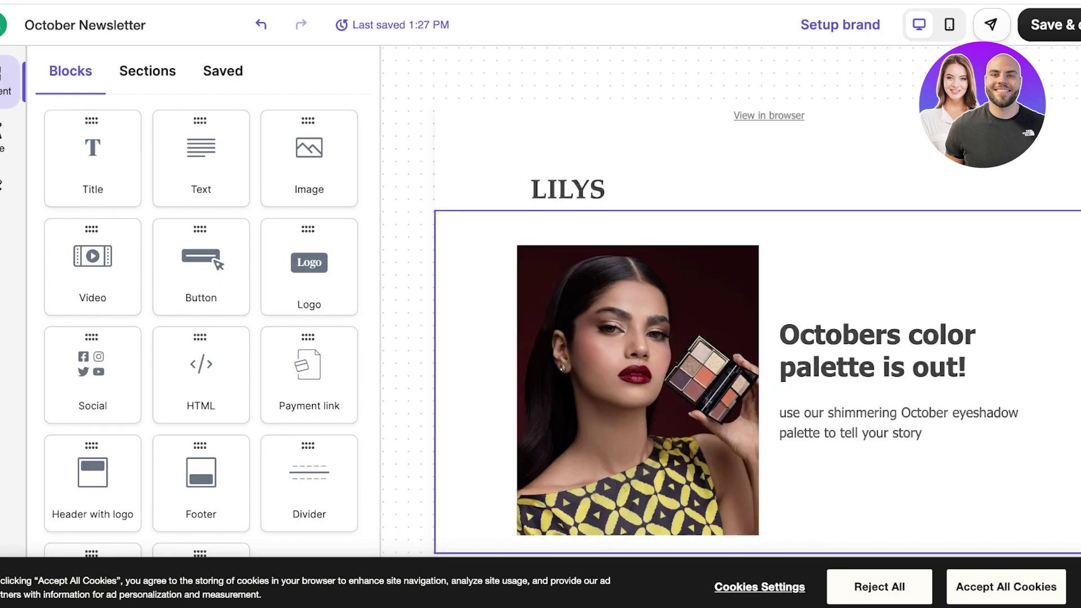
{"action": "scroll", "coordinate": [201, 330], "scroll_direction": "down", "scroll_amount": 1}
{"action": "left_click", "coordinate": [148, 71]}
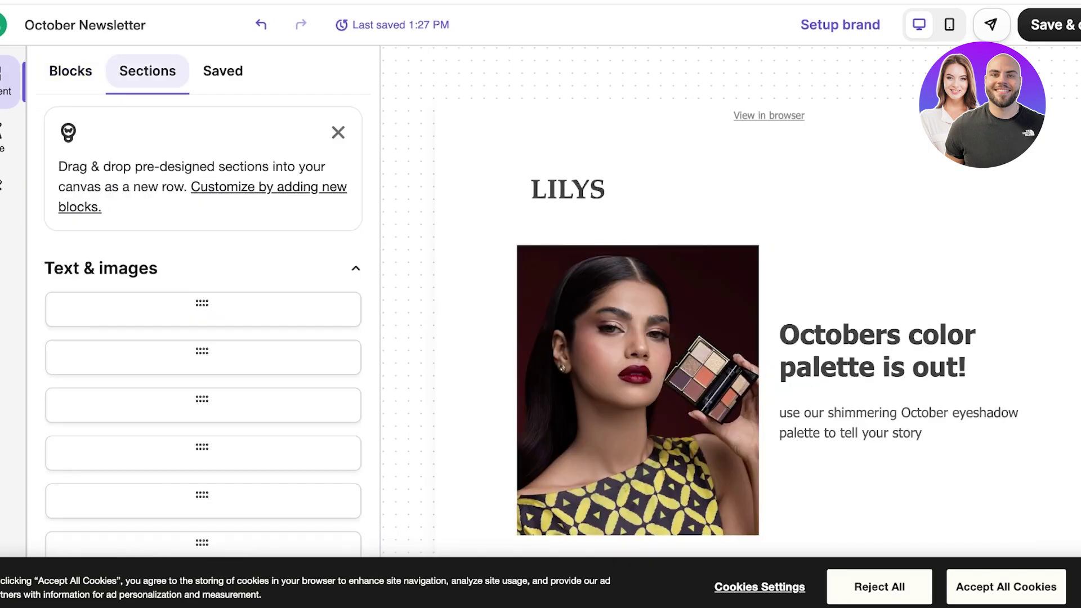
{"action": "scroll", "coordinate": [202, 329], "scroll_direction": "down", "scroll_amount": 8}
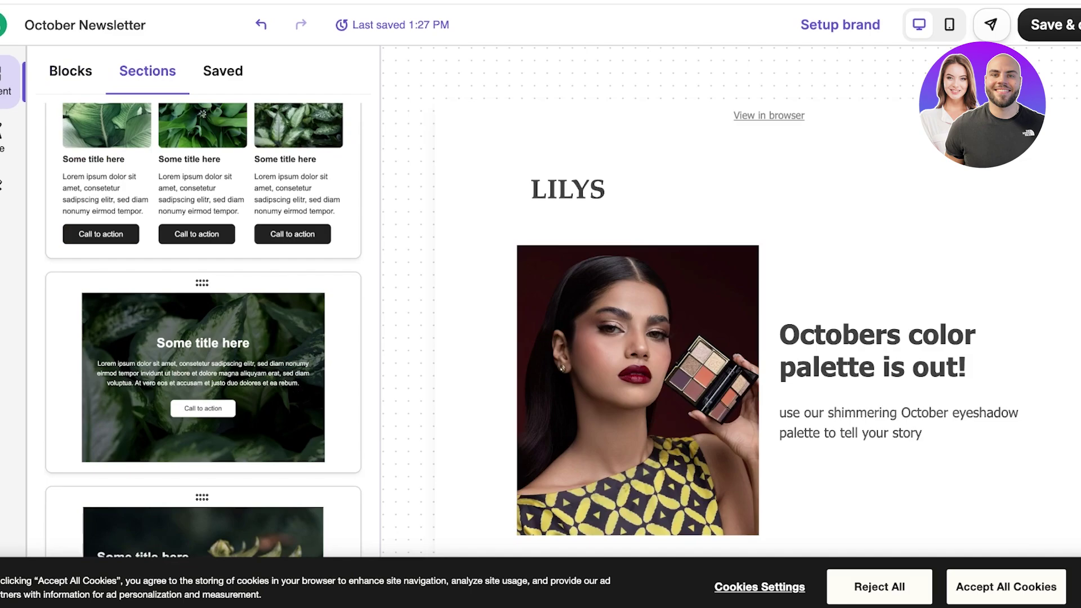
{"action": "scroll", "coordinate": [203, 329], "scroll_direction": "up", "scroll_amount": 8}
{"action": "left_click", "coordinate": [70, 71]}
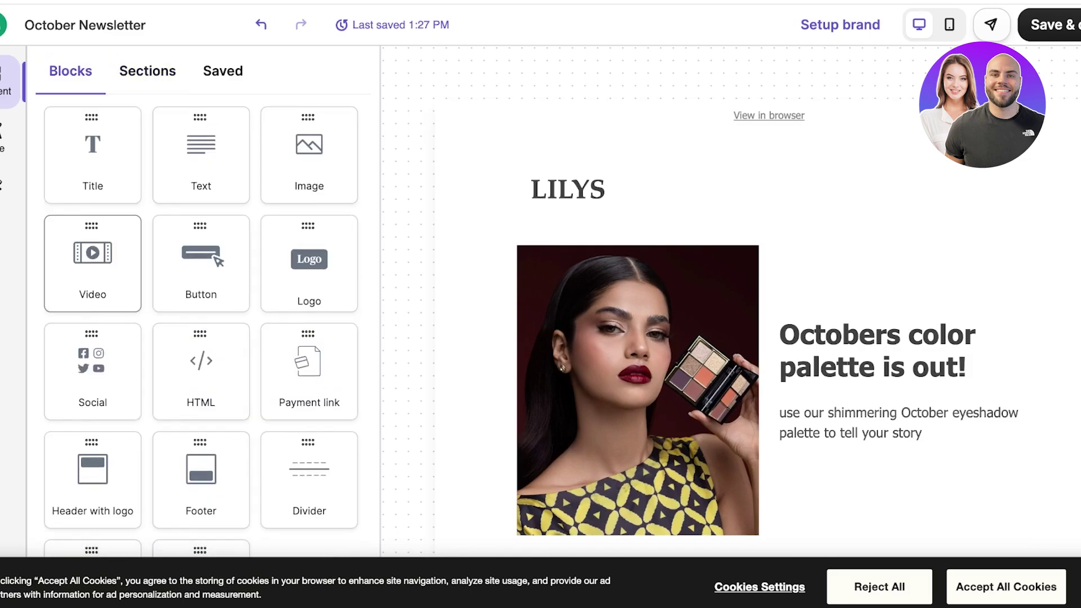
{"action": "scroll", "coordinate": [92, 309], "scroll_direction": "down", "scroll_amount": 1}
{"action": "scroll", "coordinate": [757, 377], "scroll_direction": "down", "scroll_amount": 1}
{"action": "scroll", "coordinate": [757, 301], "scroll_direction": "down", "scroll_amount": 3}
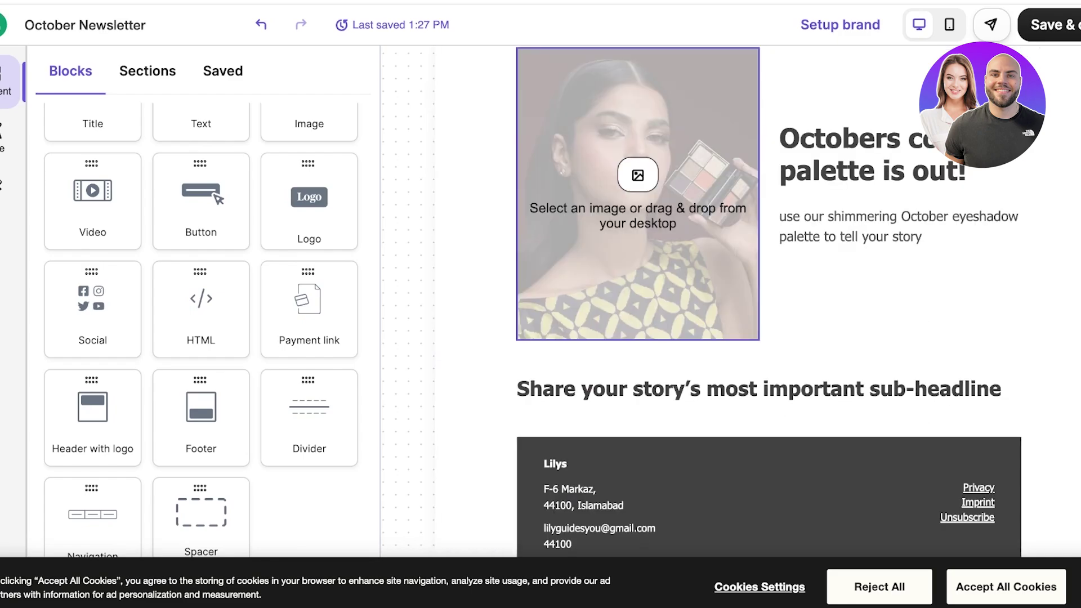
{"action": "scroll", "coordinate": [309, 338], "scroll_direction": "up", "scroll_amount": 1}
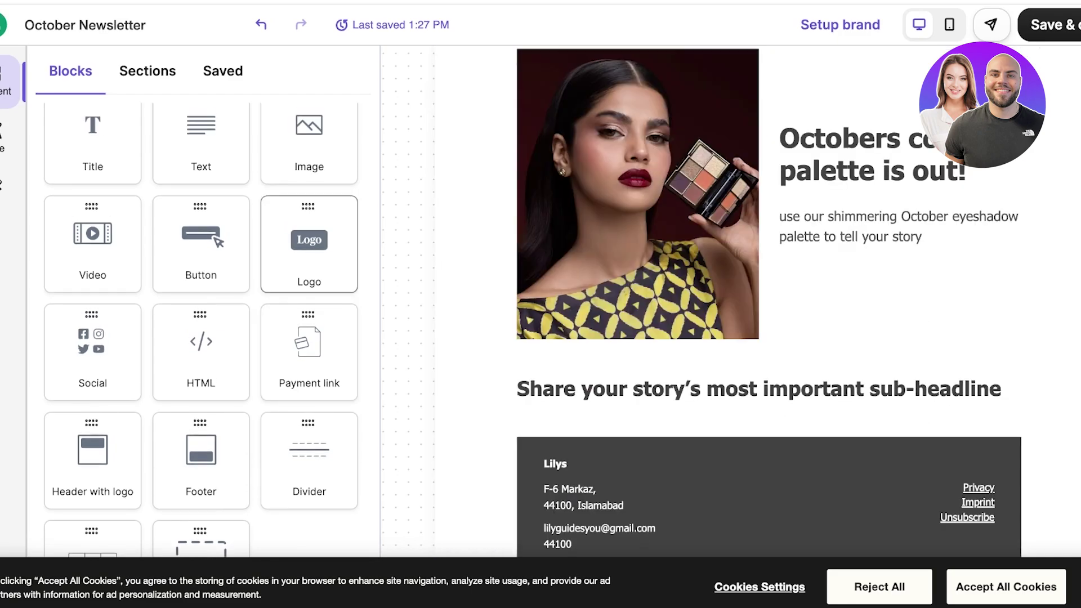
{"action": "left_click_drag", "start_coordinate": [309, 450], "coordinate": [642, 361]}
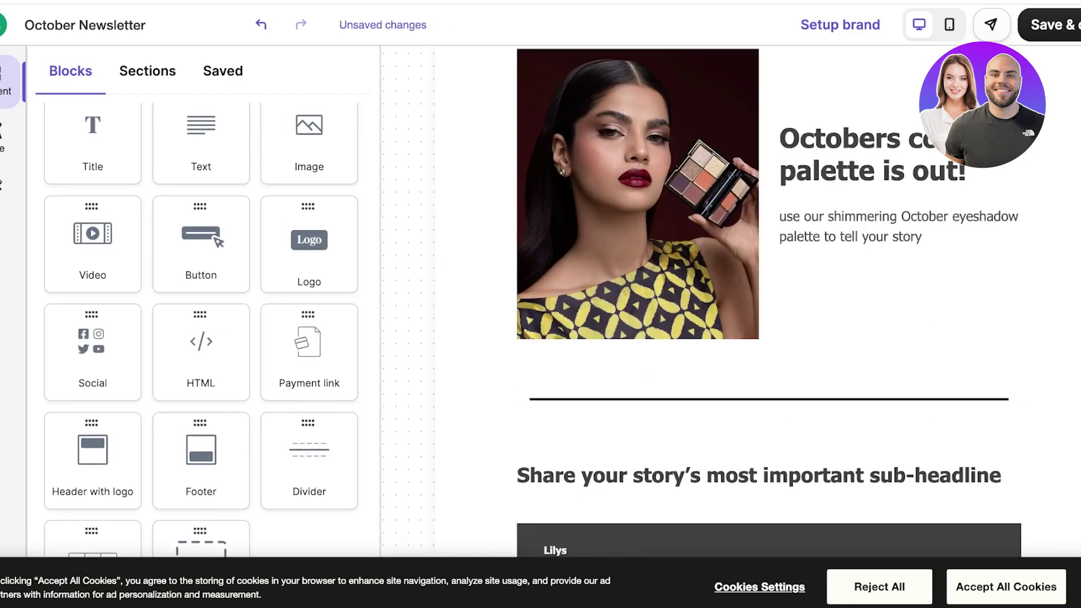
- Delete the empty grey image placeholder so the divider leads into the sub-headline
{"action": "scroll", "coordinate": [642, 360], "scroll_direction": "down", "scroll_amount": 1}
{"action": "scroll", "coordinate": [201, 352], "scroll_direction": "up", "scroll_amount": 1}
{"action": "scroll", "coordinate": [768, 301], "scroll_direction": "up", "scroll_amount": 4}
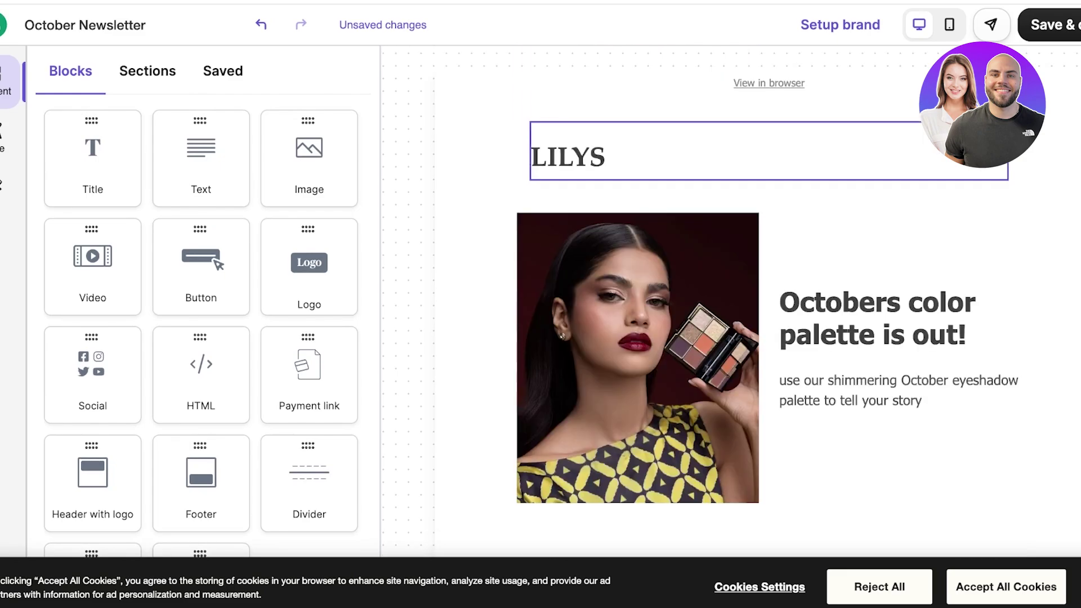
{"action": "scroll", "coordinate": [895, 338], "scroll_direction": "down", "scroll_amount": 1}
{"action": "scroll", "coordinate": [201, 315], "scroll_direction": "down", "scroll_amount": 1}
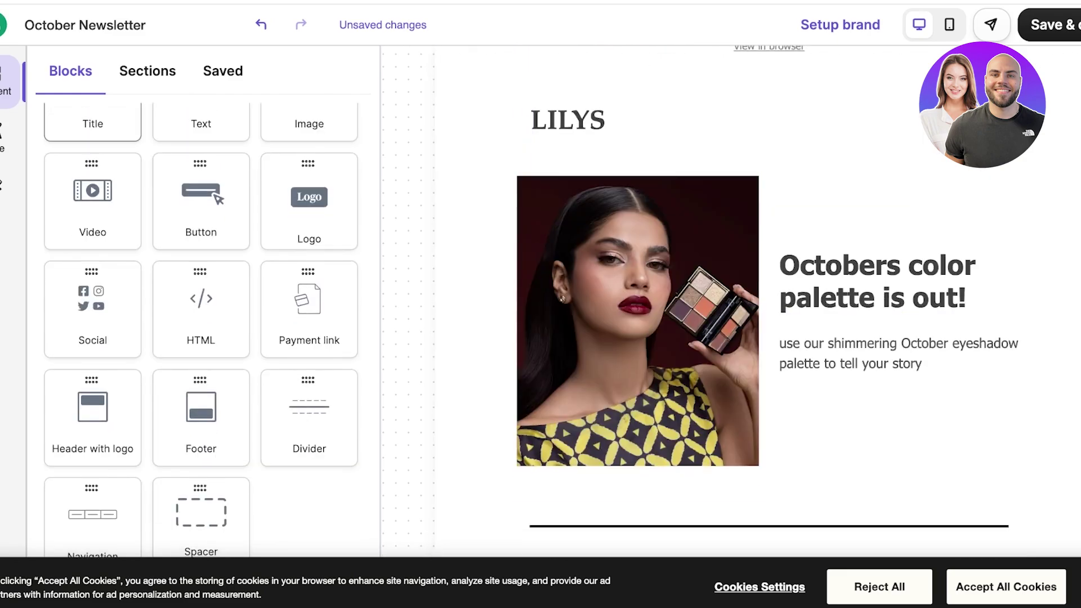
{"action": "scroll", "coordinate": [201, 316], "scroll_direction": "up", "scroll_amount": 1}
{"action": "left_click_drag", "start_coordinate": [309, 157], "coordinate": [769, 523]}
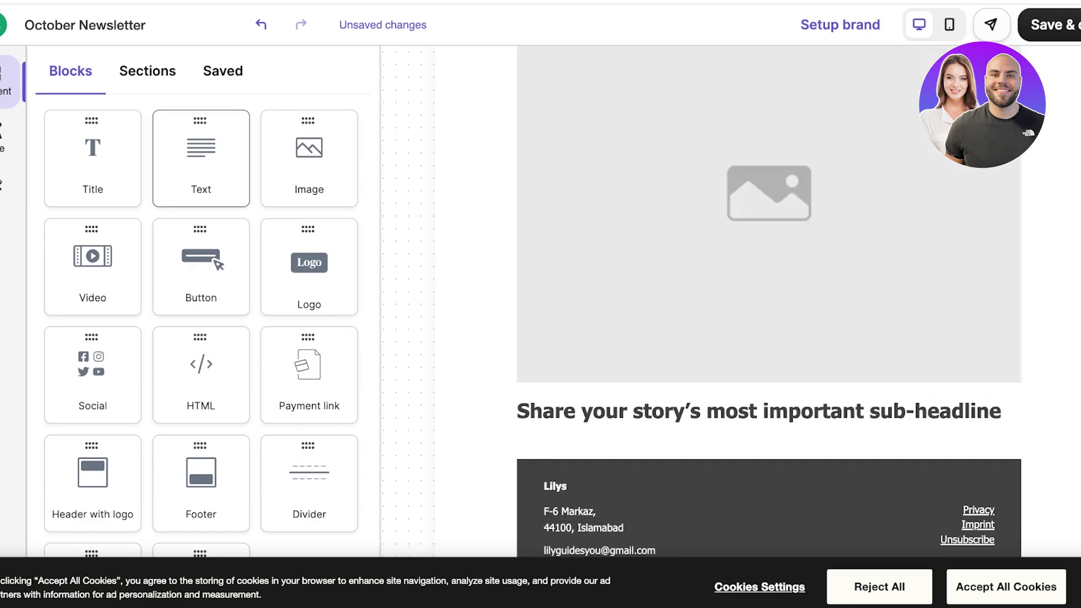
{"action": "left_click", "coordinate": [769, 253]}
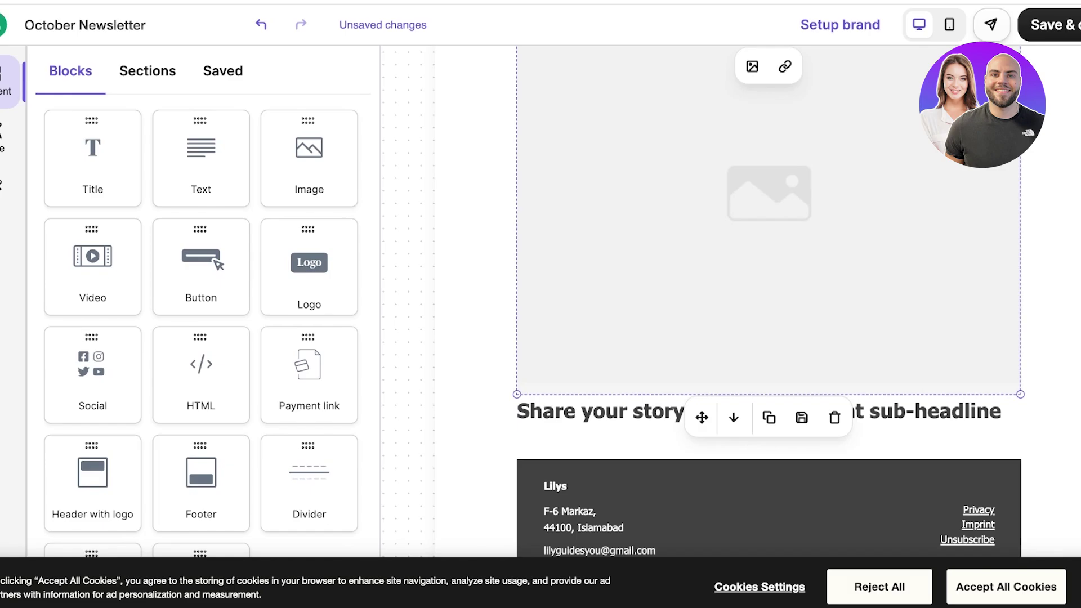
{"action": "scroll", "coordinate": [768, 282], "scroll_direction": "up", "scroll_amount": 2}
{"action": "key", "text": "Delete"}
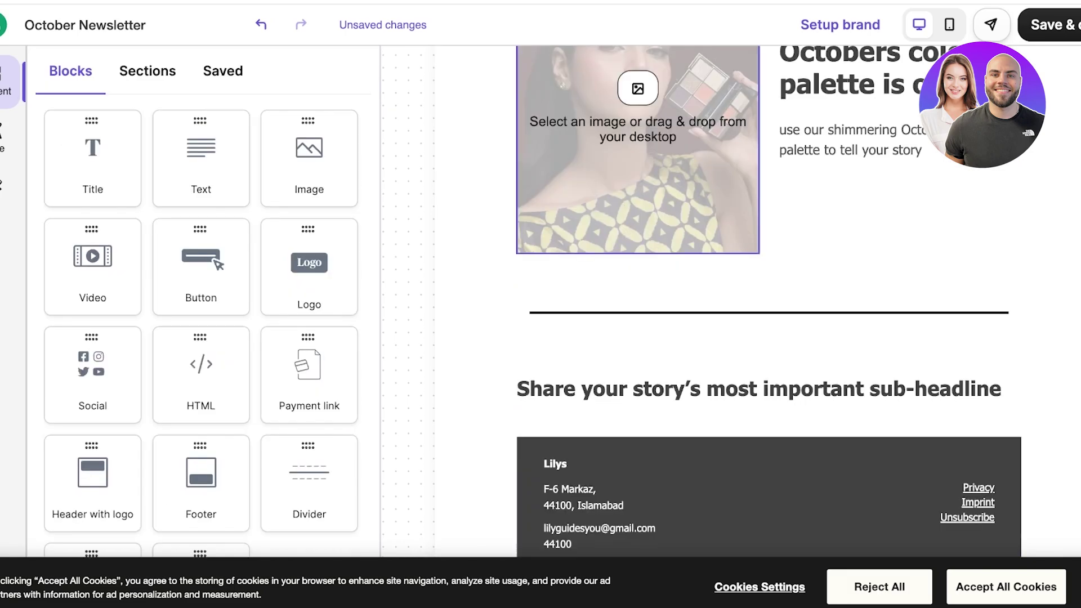
{"action": "left_click", "coordinate": [147, 71]}
{"action": "left_click", "coordinate": [70, 71]}
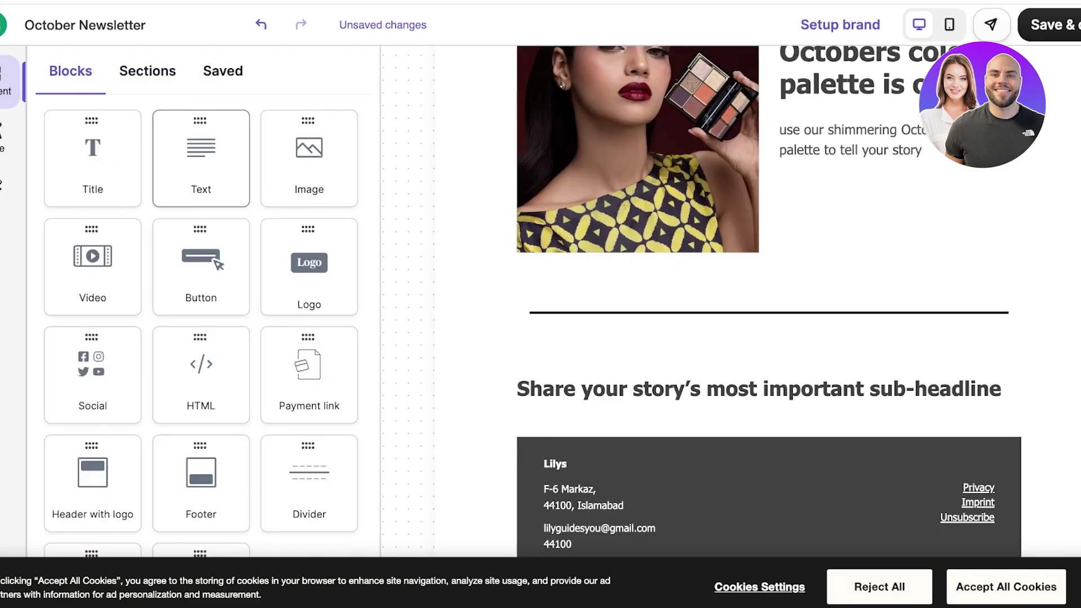
- Exit the design editor to the campaign summary and scroll through the Design preview
{"action": "left_click", "coordinate": [3, 138]}
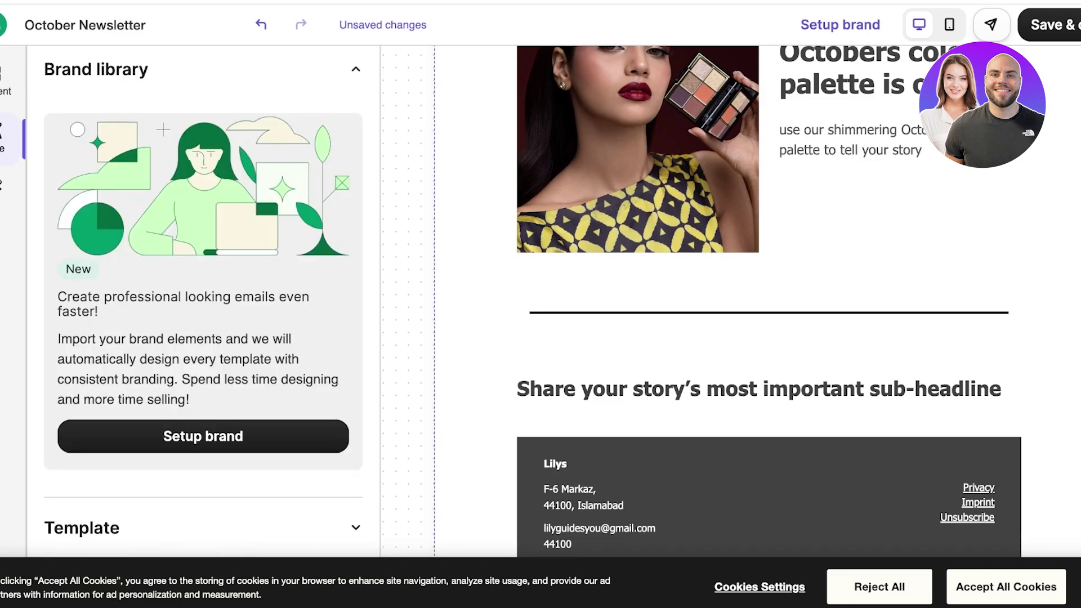
{"action": "left_click", "coordinate": [7, 79]}
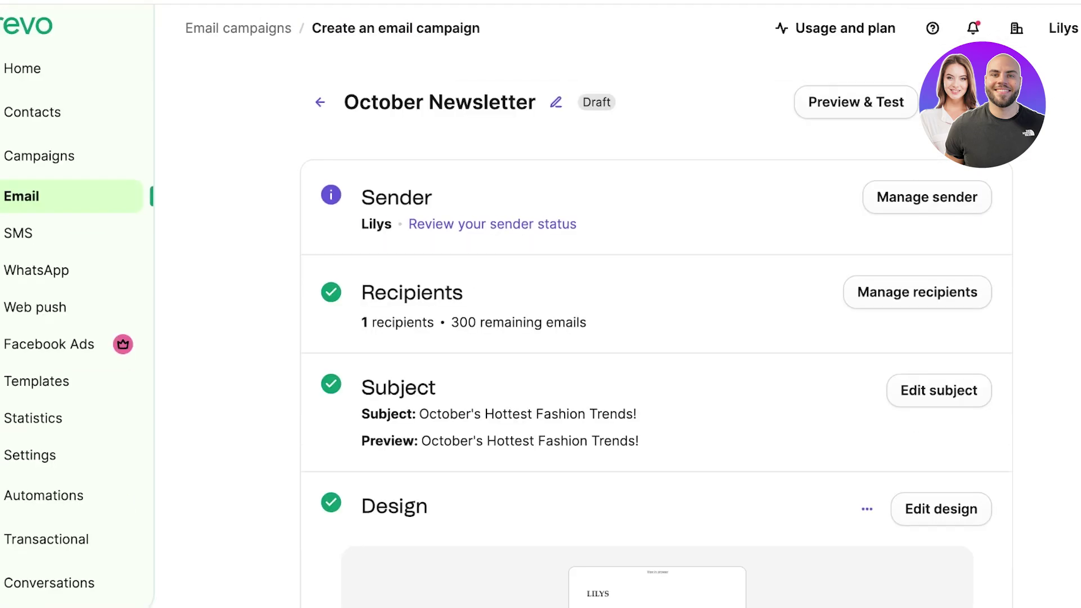
{"action": "scroll", "coordinate": [656, 307], "scroll_direction": "down", "scroll_amount": 10}
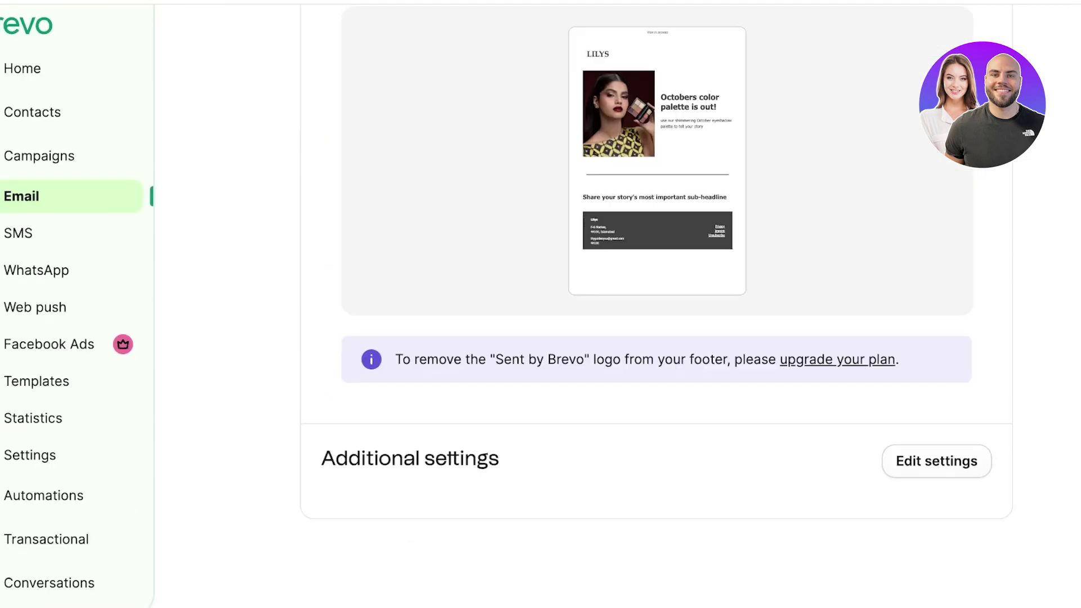
{"action": "scroll", "coordinate": [656, 307], "scroll_direction": "up", "scroll_amount": 10}
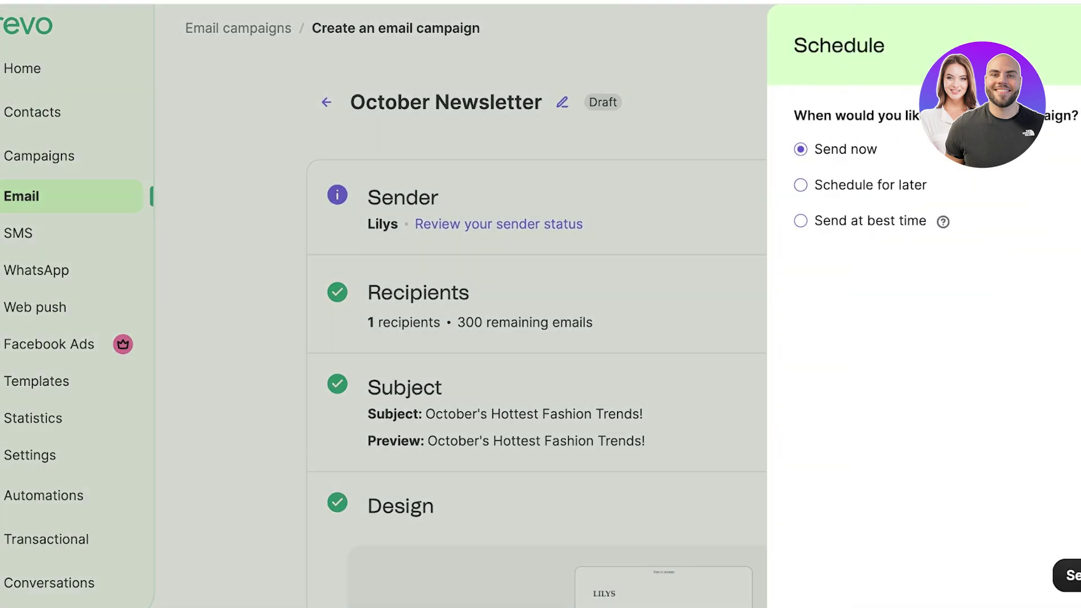
- Try 'Schedule for later' and 'Send at best time', then close the panel unscheduled
{"action": "left_click", "coordinate": [800, 184]}
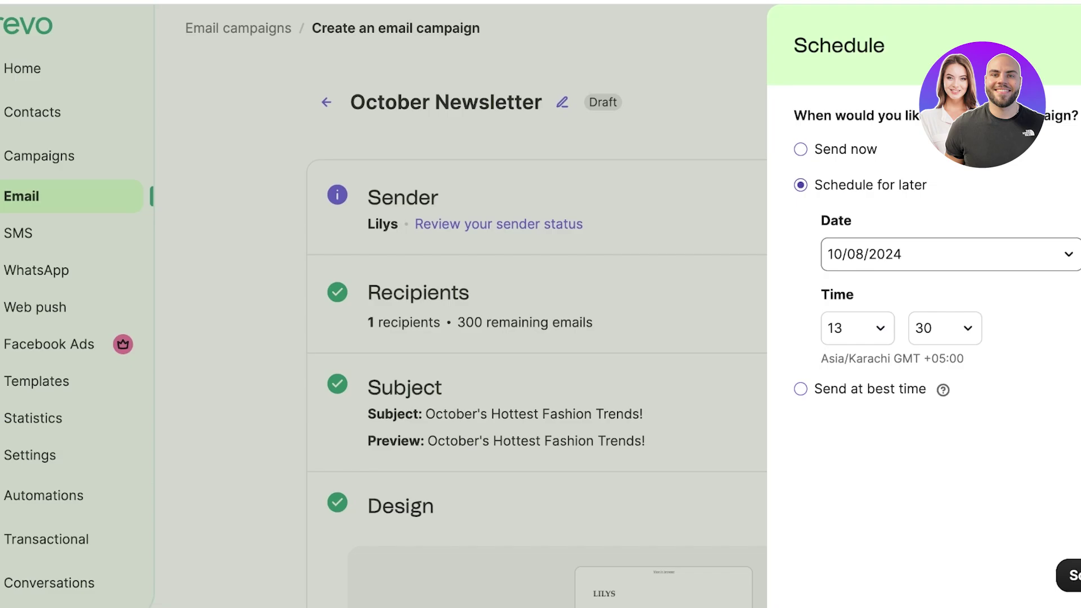
{"action": "left_click", "coordinate": [800, 220]}
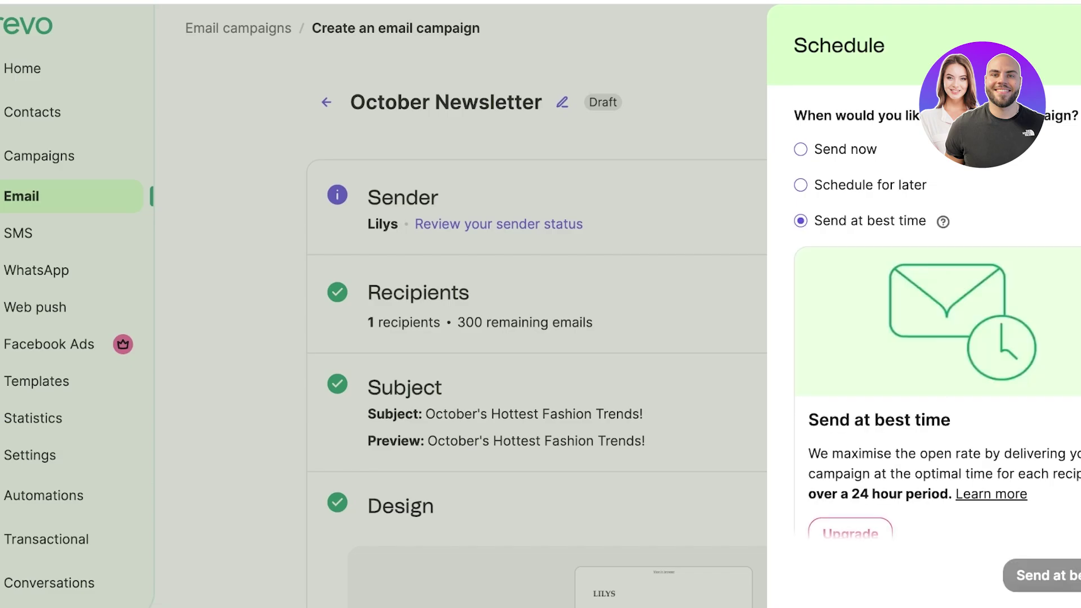
{"action": "key", "text": "Escape"}
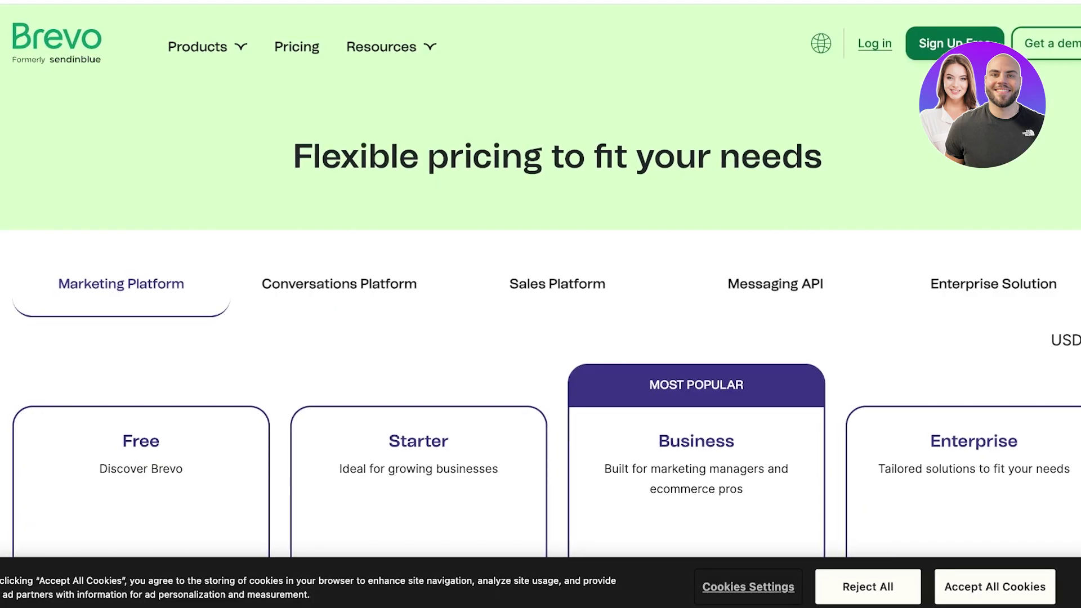
- Scroll through the Free $0, Starter $9, Business $18 and Enterprise plans and Customize your plan
{"action": "scroll", "coordinate": [541, 315], "scroll_direction": "down", "scroll_amount": 5}
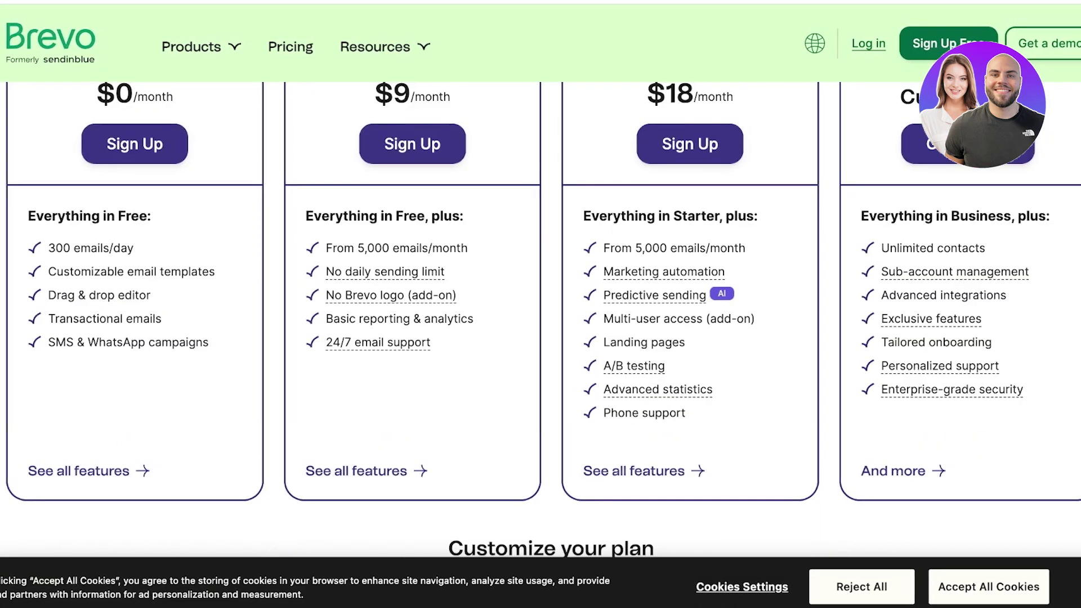
{"action": "scroll", "coordinate": [540, 315], "scroll_direction": "up", "scroll_amount": 4}
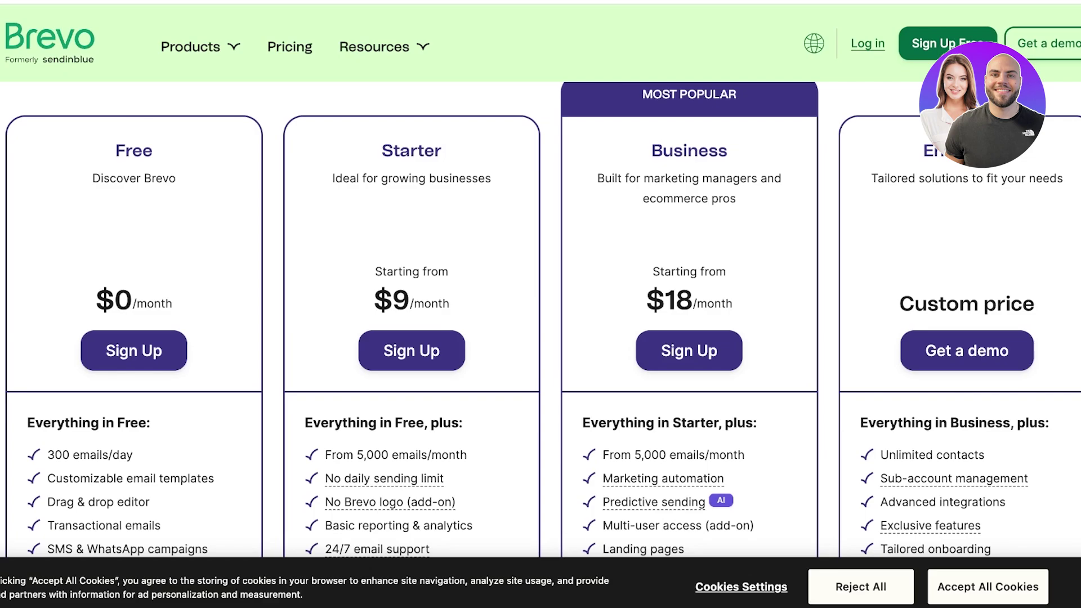
{"action": "scroll", "coordinate": [541, 315], "scroll_direction": "down", "scroll_amount": 3}
{"action": "scroll", "coordinate": [541, 316], "scroll_direction": "up", "scroll_amount": 2}
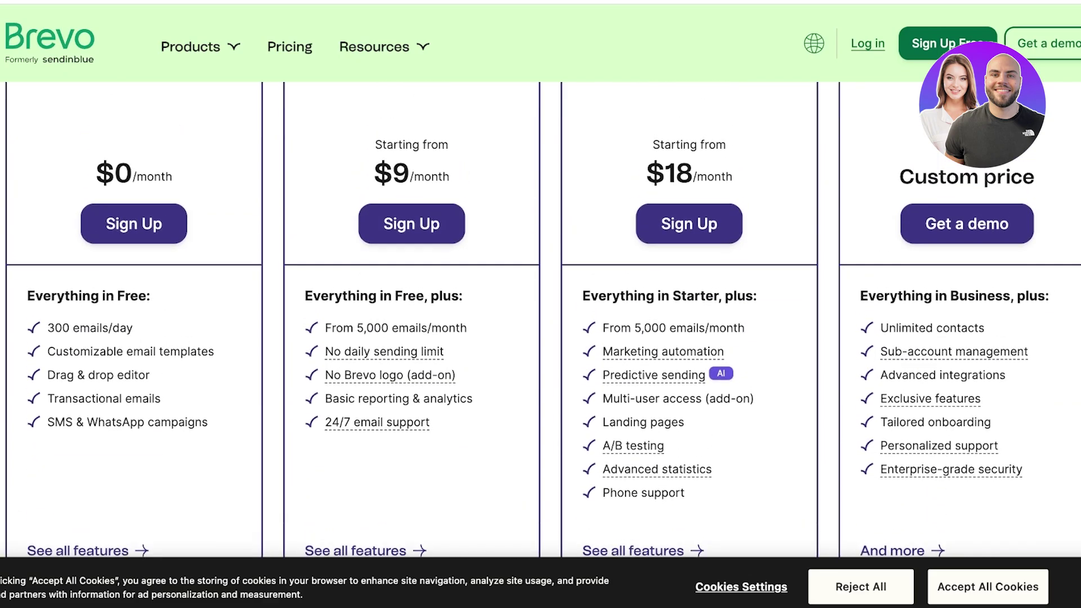
{"action": "scroll", "coordinate": [541, 315], "scroll_direction": "up", "scroll_amount": 2}
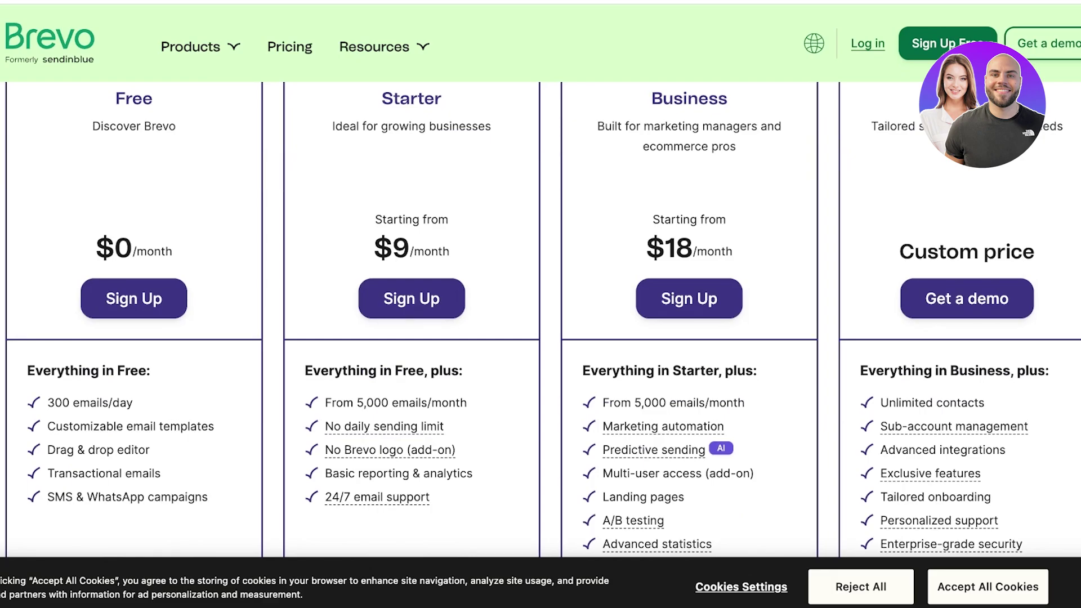
{"action": "scroll", "coordinate": [540, 316], "scroll_direction": "up", "scroll_amount": 3}
{"action": "scroll", "coordinate": [541, 315], "scroll_direction": "down", "scroll_amount": 6}
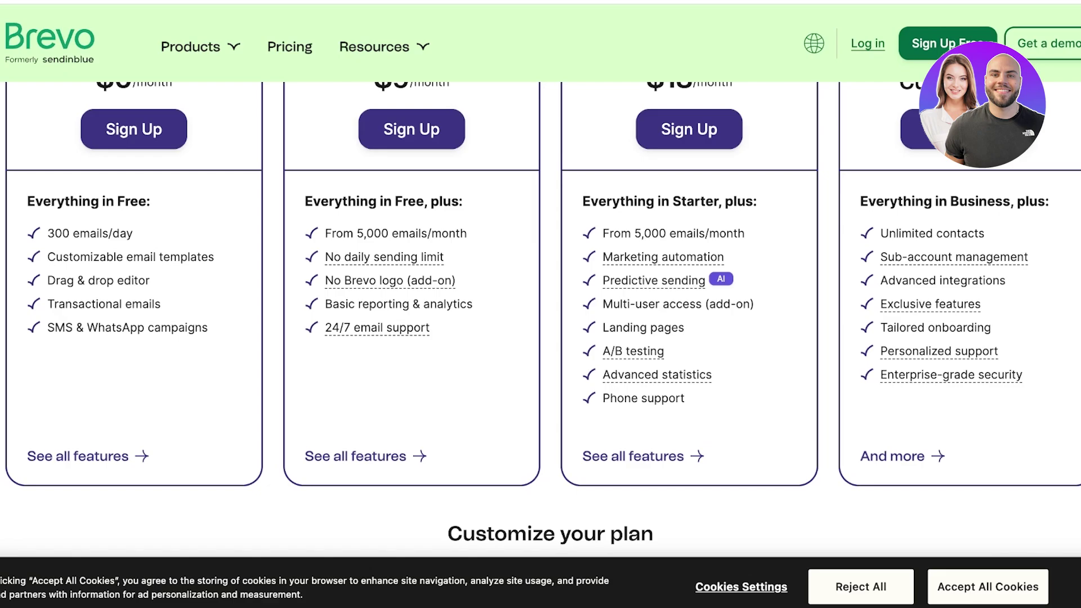
{"action": "scroll", "coordinate": [541, 315], "scroll_direction": "down", "scroll_amount": 2}
{"action": "scroll", "coordinate": [540, 316], "scroll_direction": "up", "scroll_amount": 6}
{"action": "scroll", "coordinate": [540, 315], "scroll_direction": "down", "scroll_amount": 8}
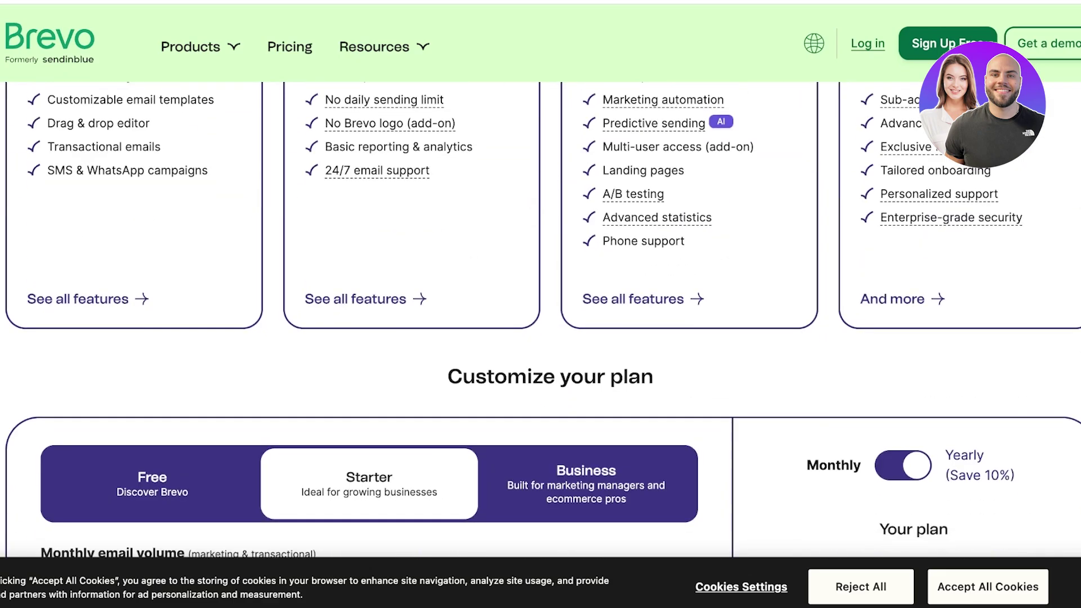
{"action": "scroll", "coordinate": [540, 315], "scroll_direction": "down", "scroll_amount": 7}
{"action": "scroll", "coordinate": [540, 315], "scroll_direction": "up", "scroll_amount": 15}
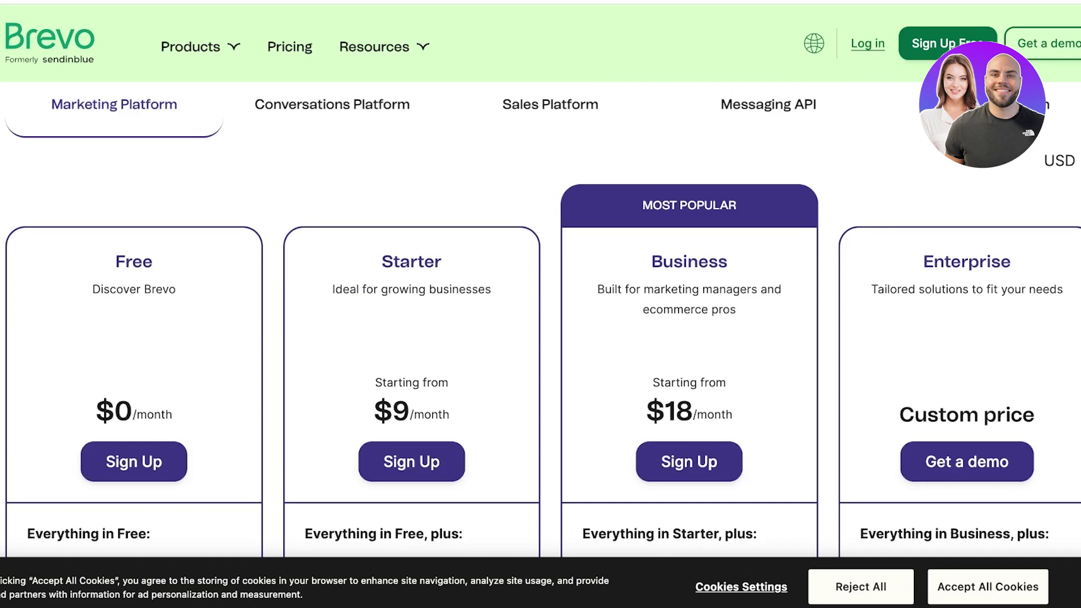
{"action": "scroll", "coordinate": [540, 315], "scroll_direction": "down", "scroll_amount": 1}
{"action": "scroll", "coordinate": [541, 315], "scroll_direction": "up", "scroll_amount": 3}
{"action": "scroll", "coordinate": [541, 315], "scroll_direction": "down", "scroll_amount": 3}
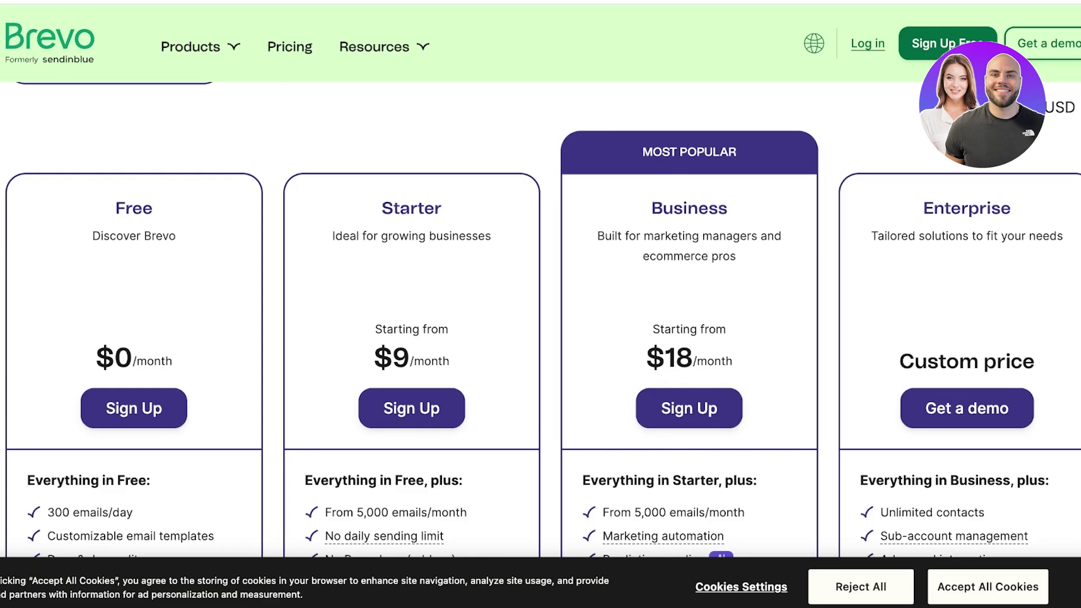
{"action": "scroll", "coordinate": [541, 315], "scroll_direction": "down", "scroll_amount": 7}
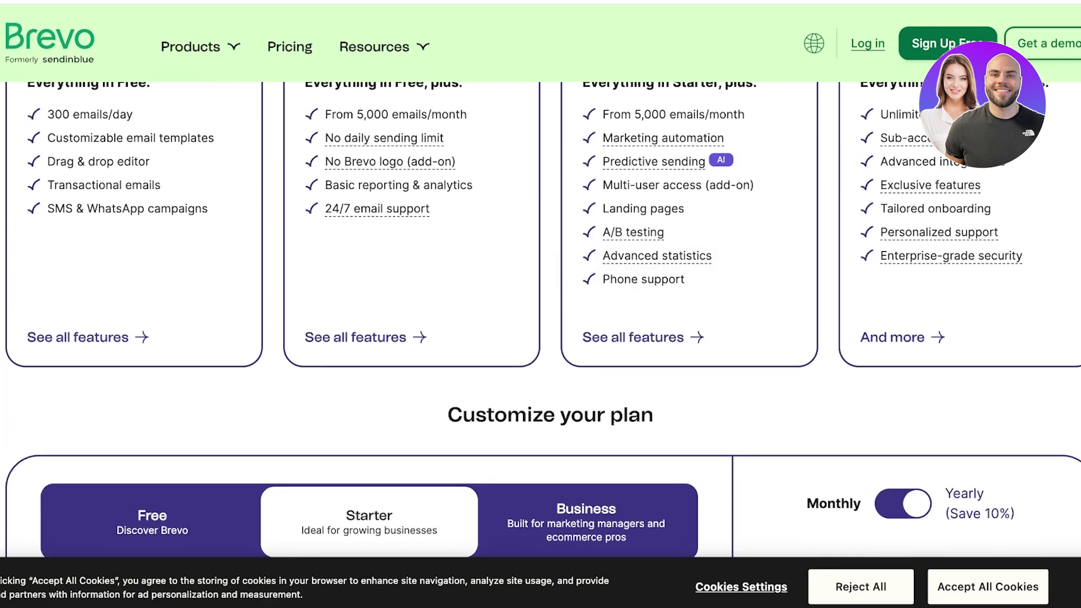
{"action": "scroll", "coordinate": [689, 225], "scroll_direction": "up", "scroll_amount": 4}
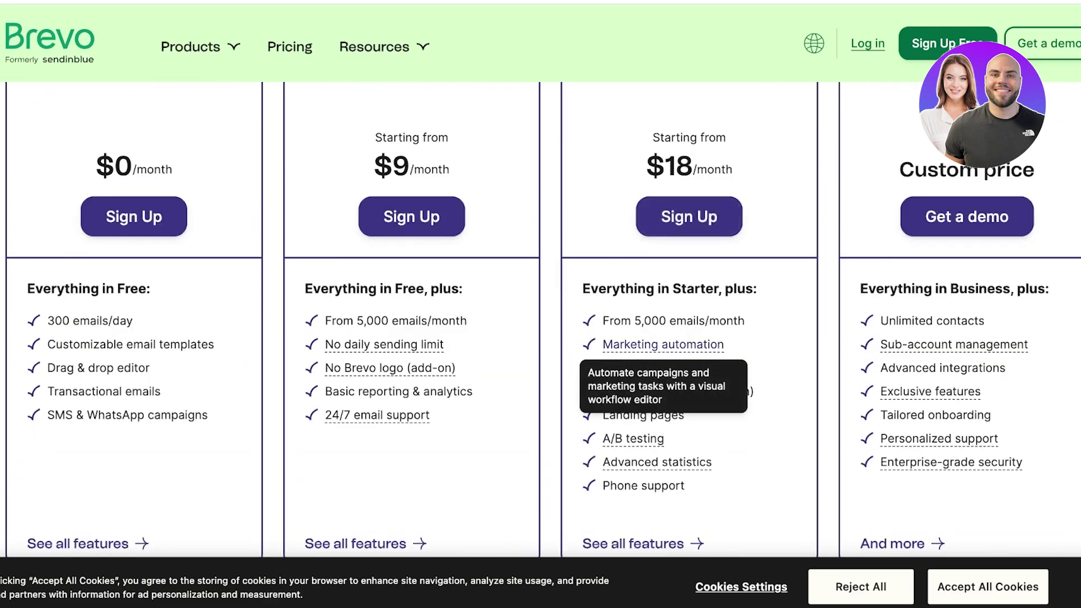